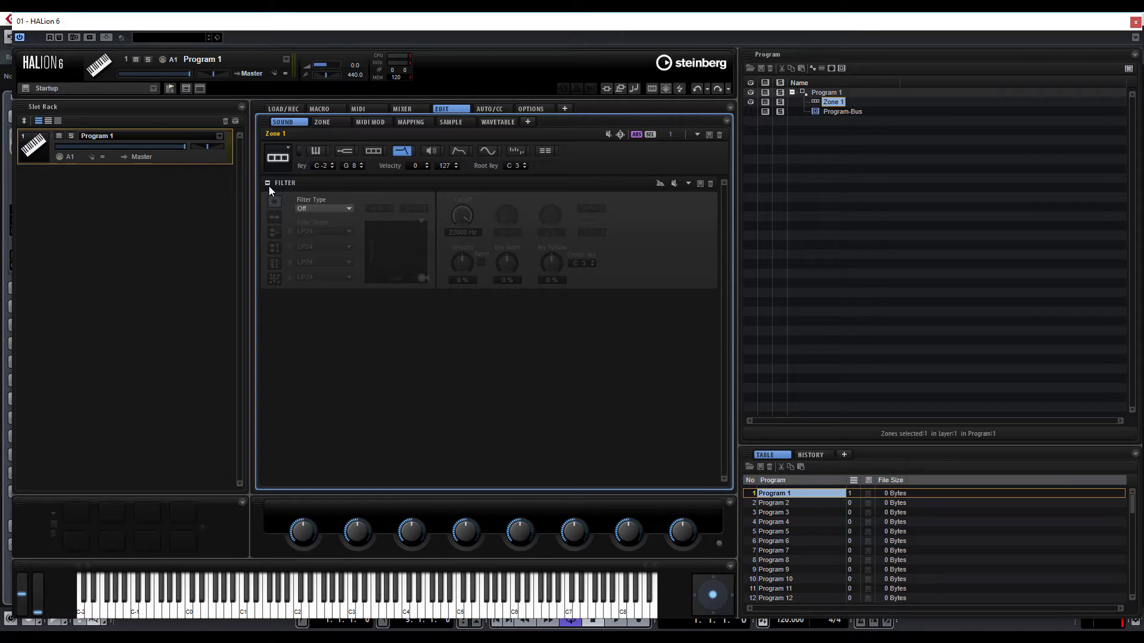
# Step: Switch off the second wavetable oscillator
pyautogui.click(267, 182)
pyautogui.click(371, 153)
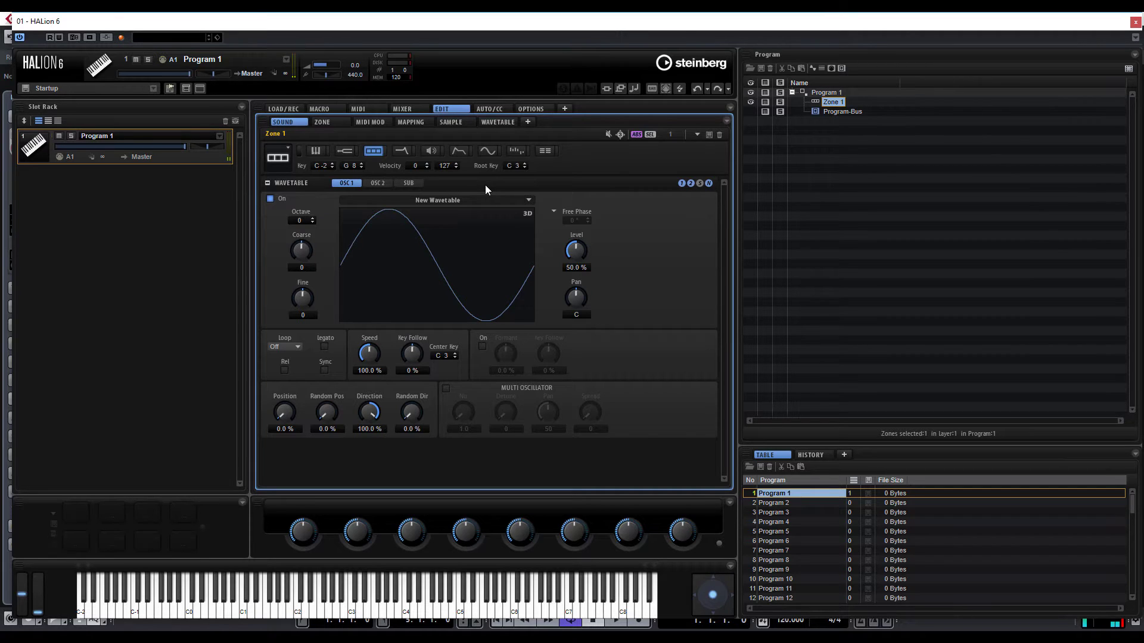
pyautogui.click(376, 184)
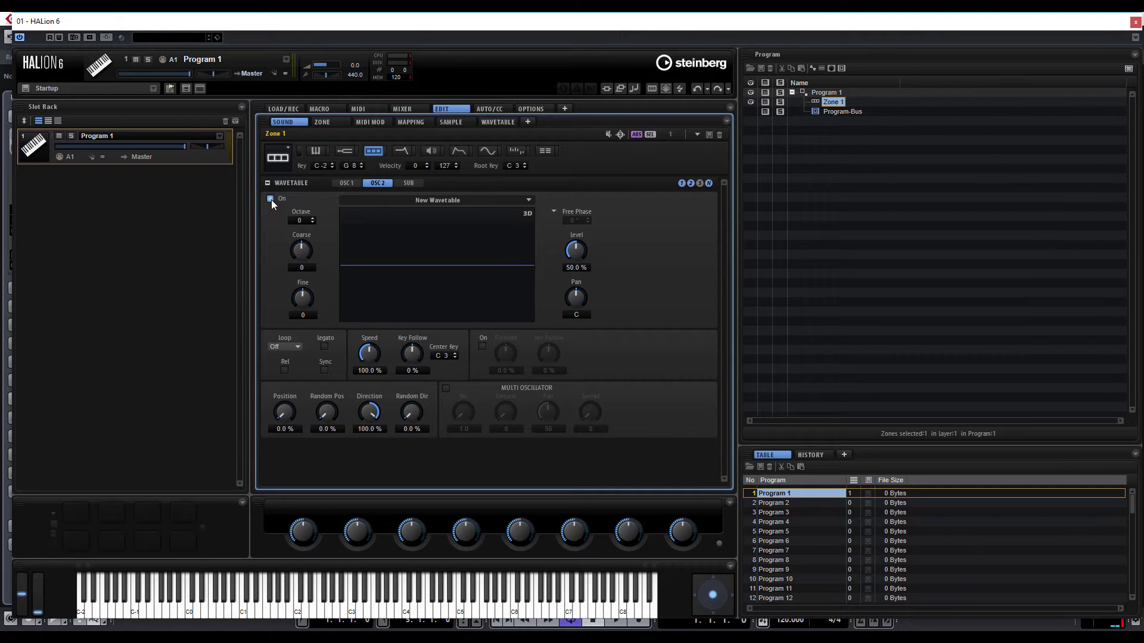
pyautogui.click(270, 199)
# Step: For oscillator 1, audition Anima One-Shot wavetables from Aggressive through Dub Bass Body
pyautogui.click(347, 183)
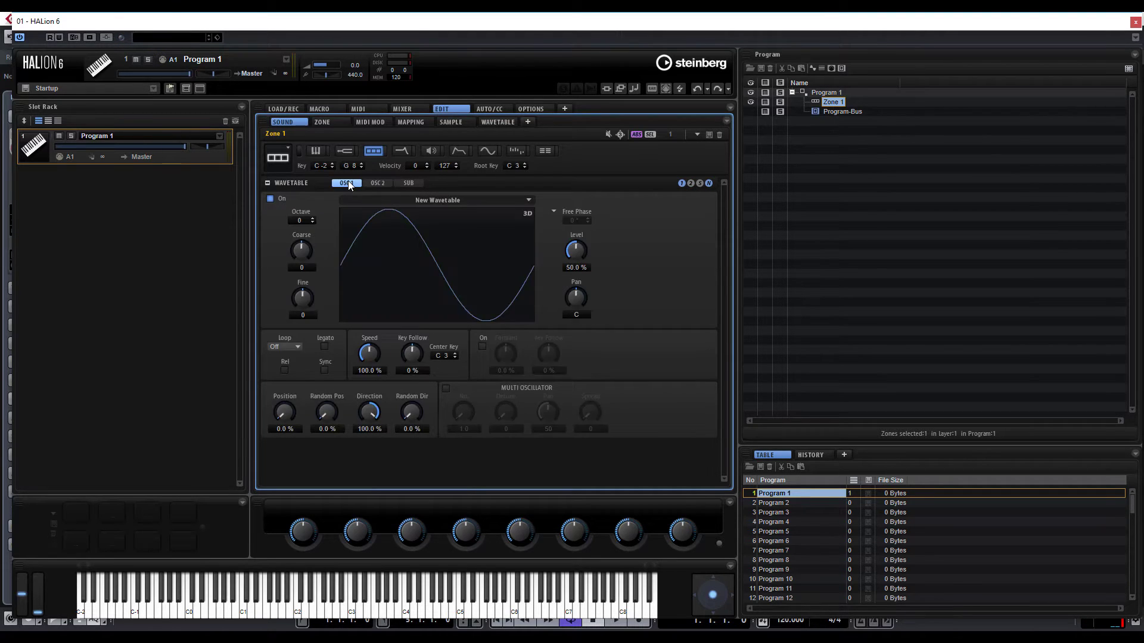
pyautogui.click(529, 201)
pyautogui.click(545, 243)
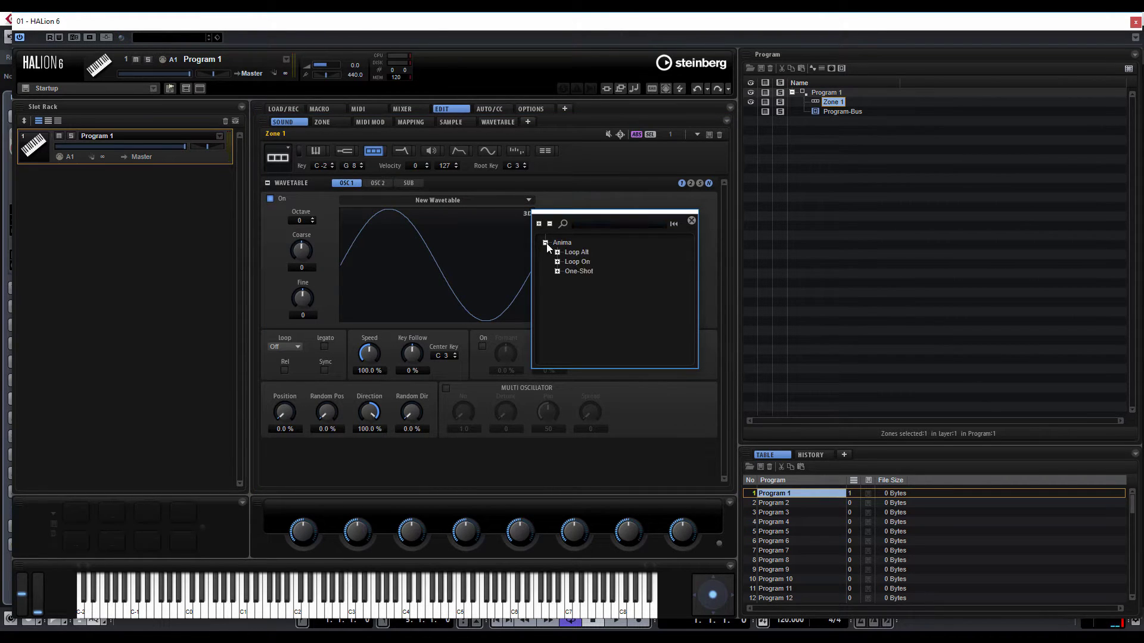
pyautogui.click(557, 271)
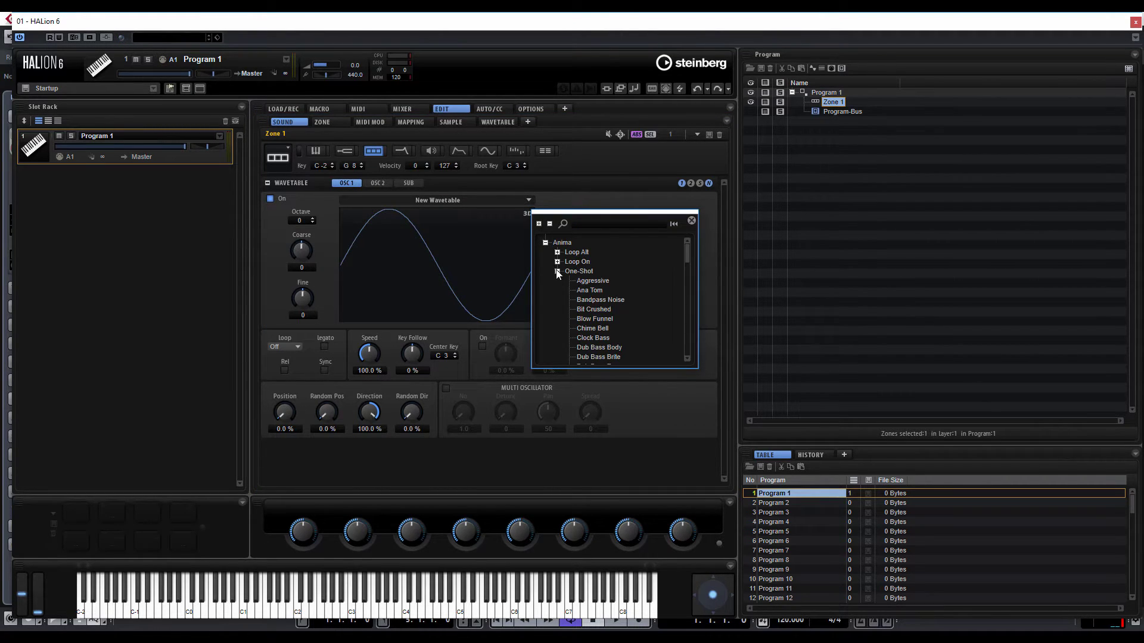
pyautogui.click(595, 279)
pyautogui.click(596, 302)
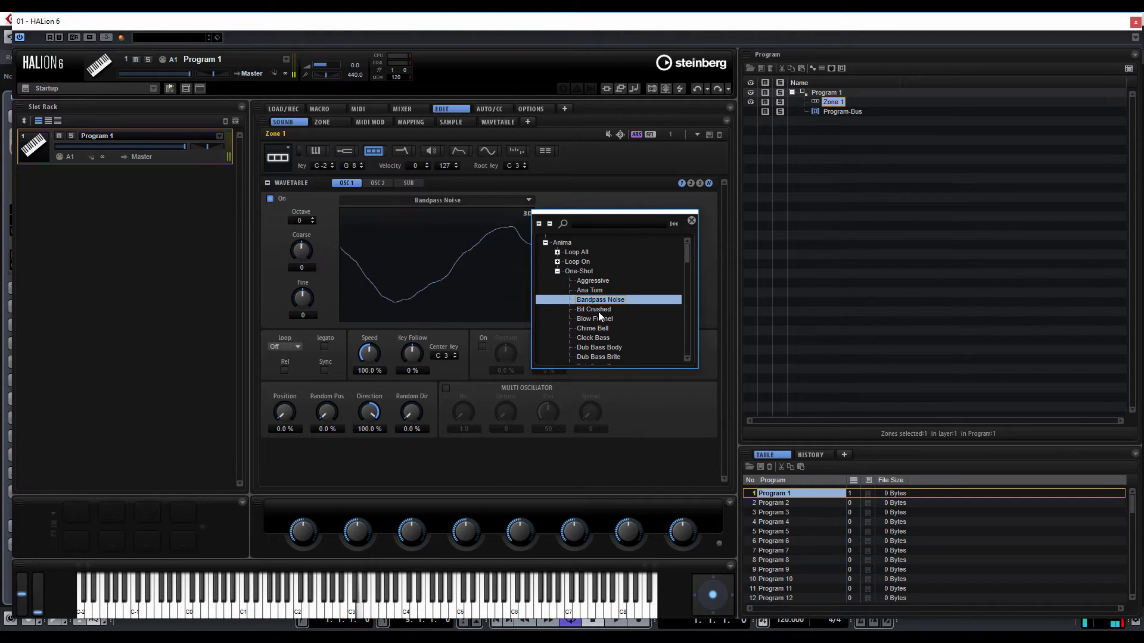
pyautogui.click(597, 309)
pyautogui.click(597, 319)
pyautogui.click(600, 329)
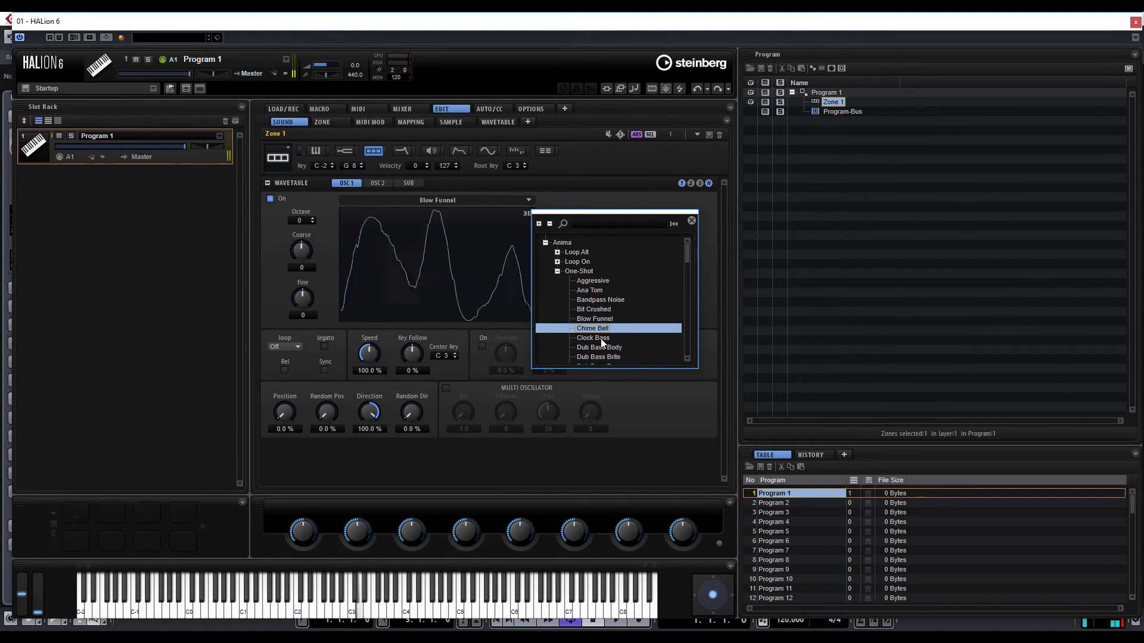
pyautogui.click(602, 338)
pyautogui.click(604, 347)
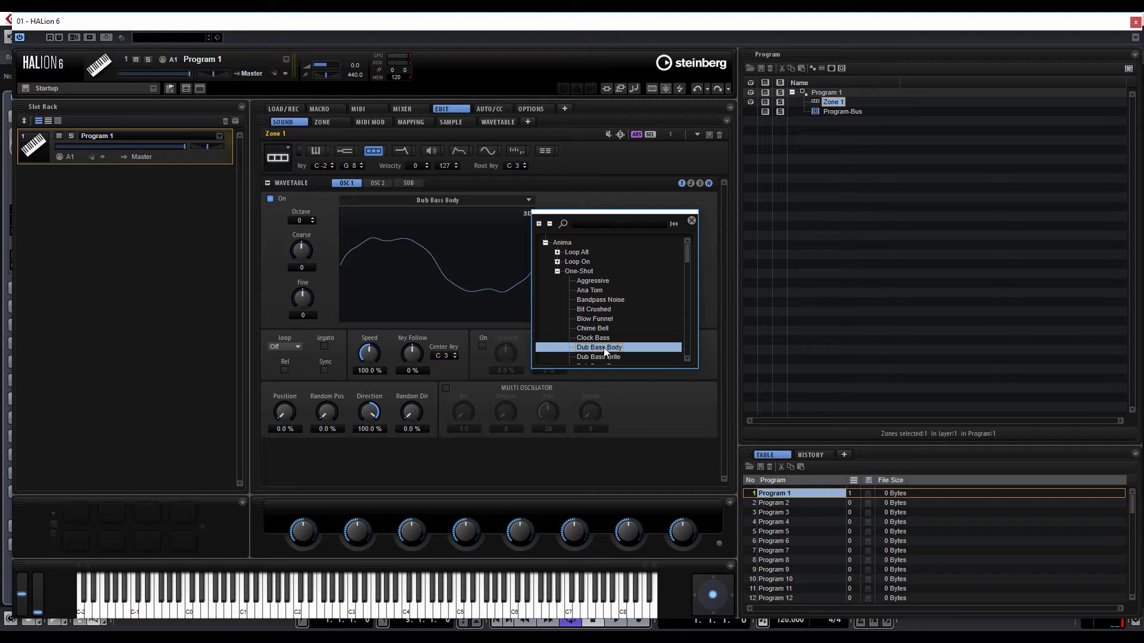
pyautogui.press('space')
# Step: Audition more One-Shot wavetables, from Dub Bass Brite through FM Hard Clack R
pyautogui.scroll(-4, 601, 299)
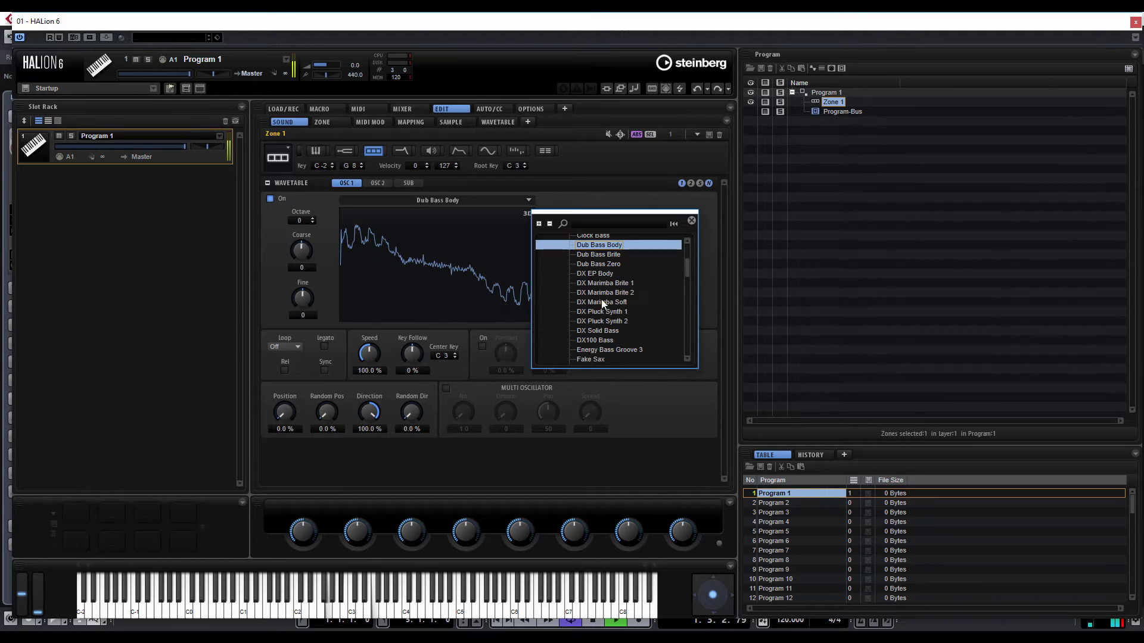
pyautogui.click(597, 256)
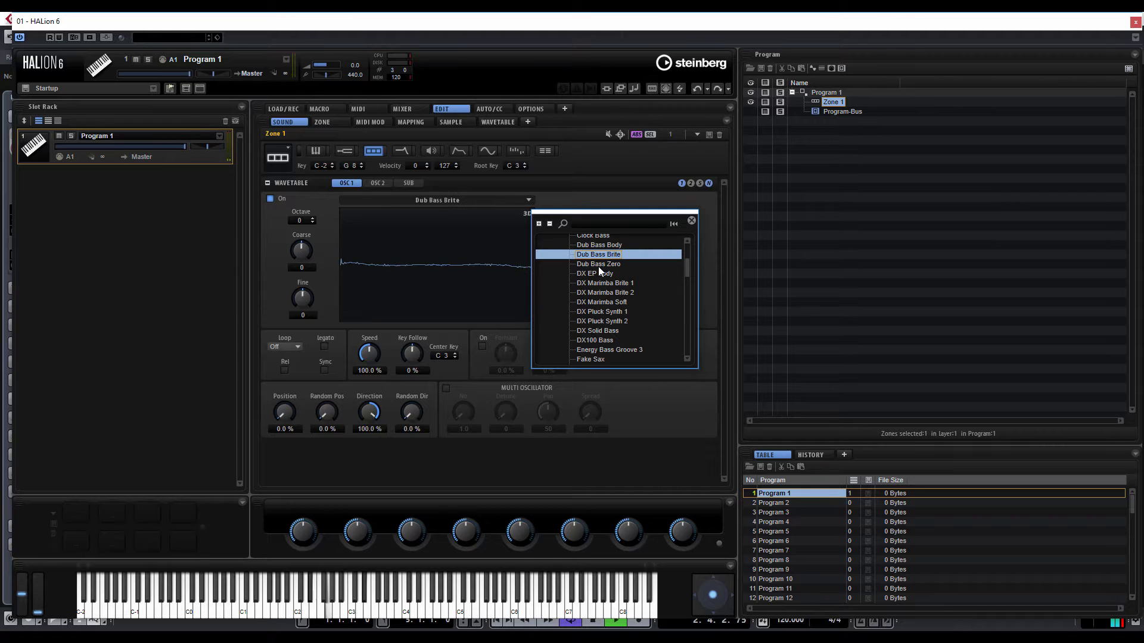
pyautogui.click(598, 265)
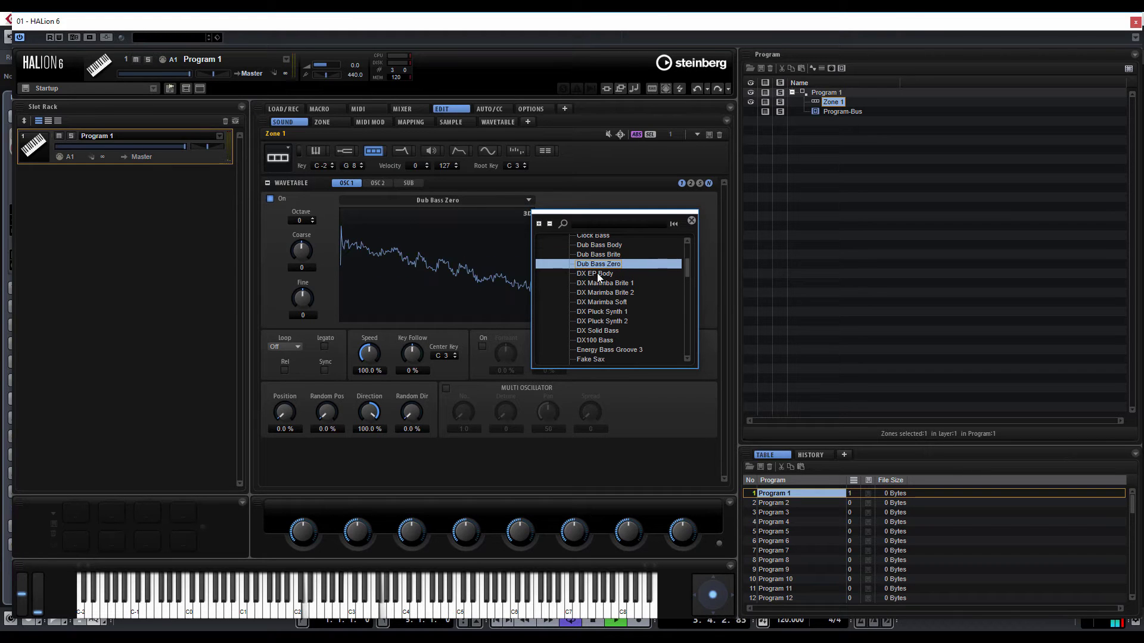
pyautogui.click(597, 274)
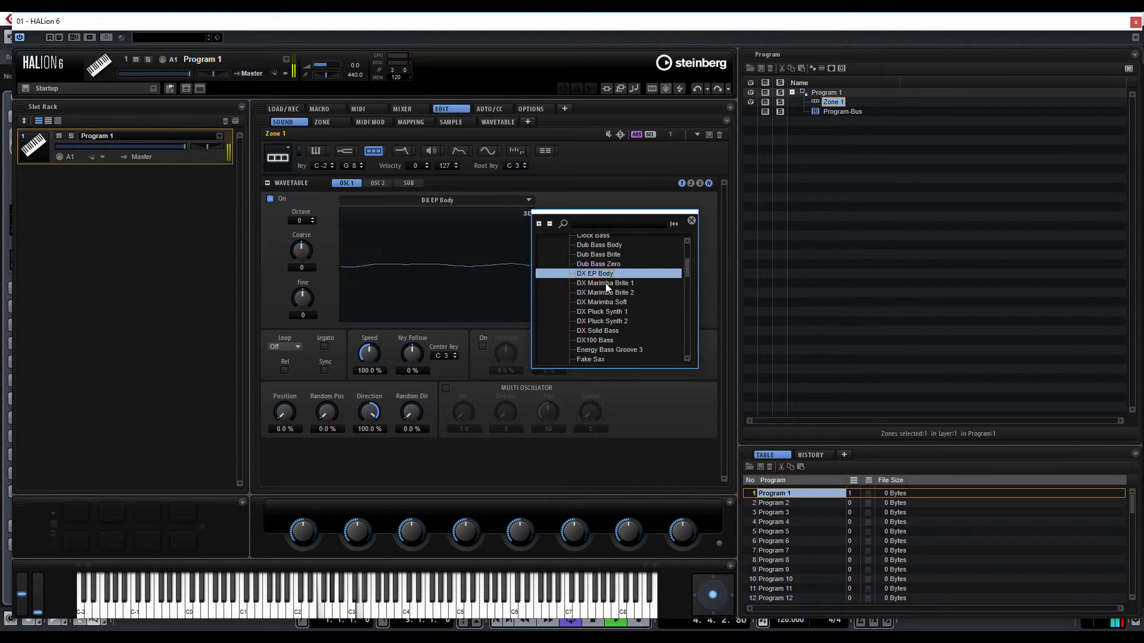
pyautogui.click(606, 284)
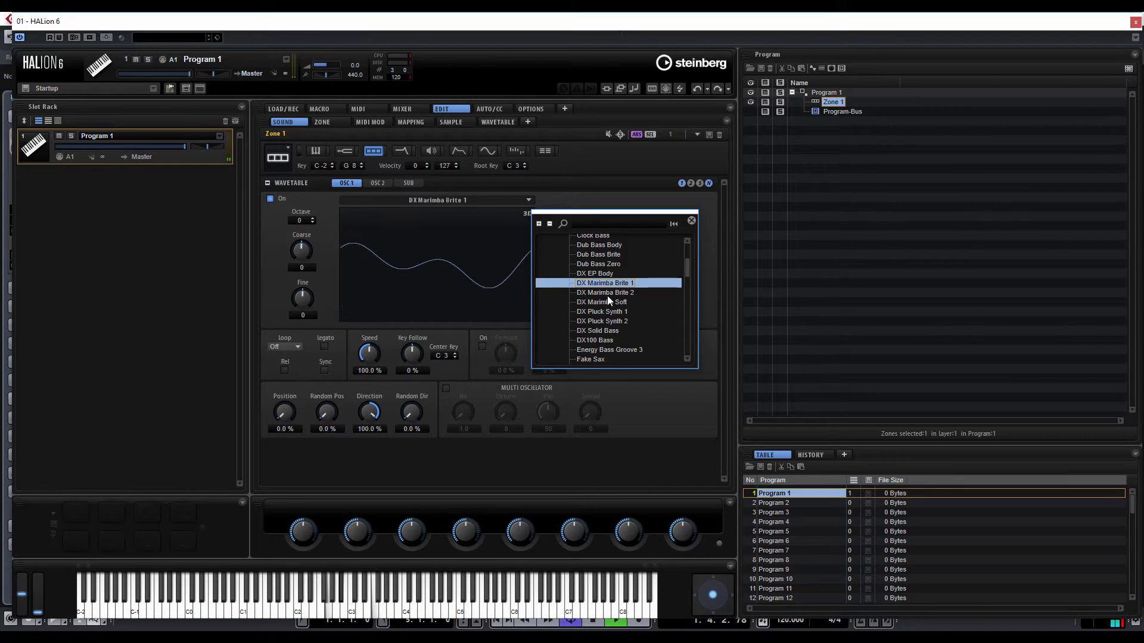
pyautogui.click(605, 293)
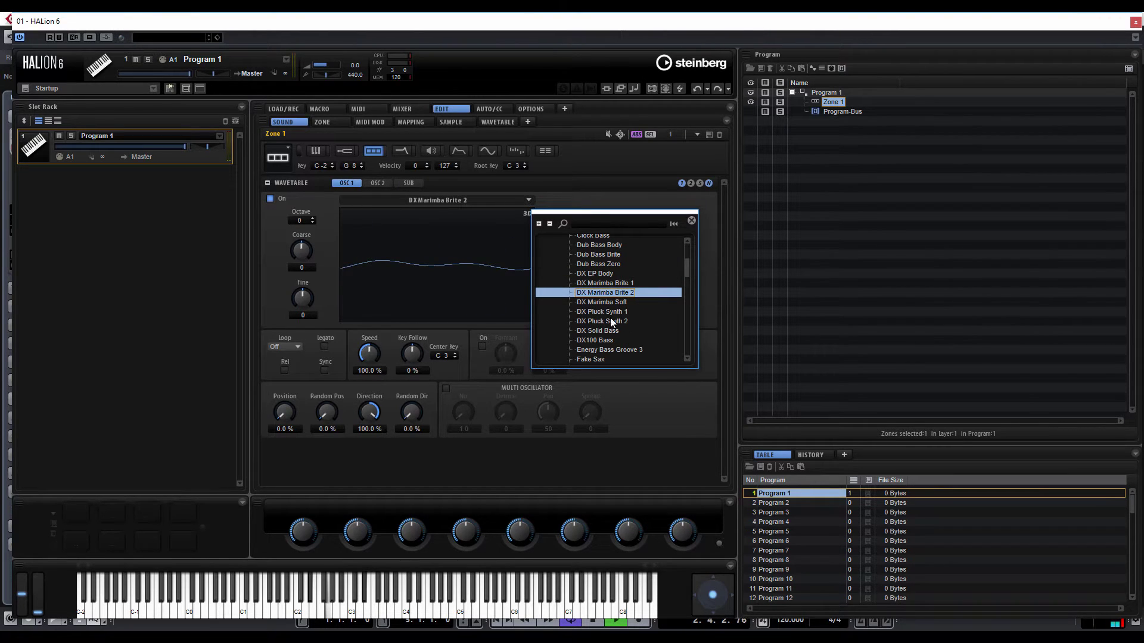
pyautogui.click(608, 313)
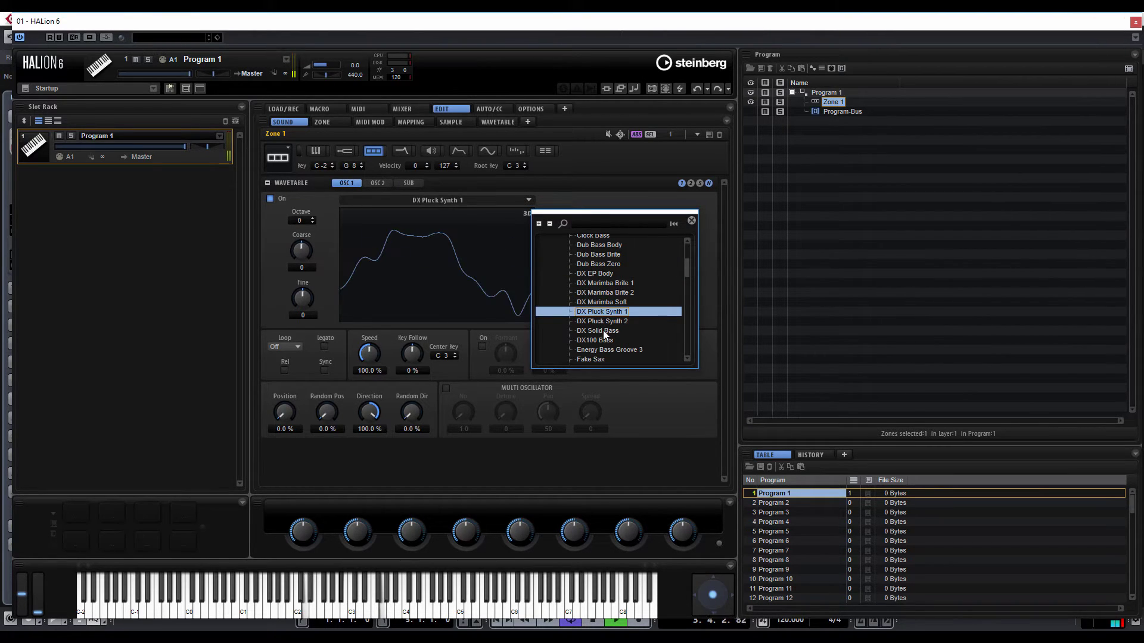
pyautogui.click(603, 330)
pyautogui.scroll(-4, 602, 330)
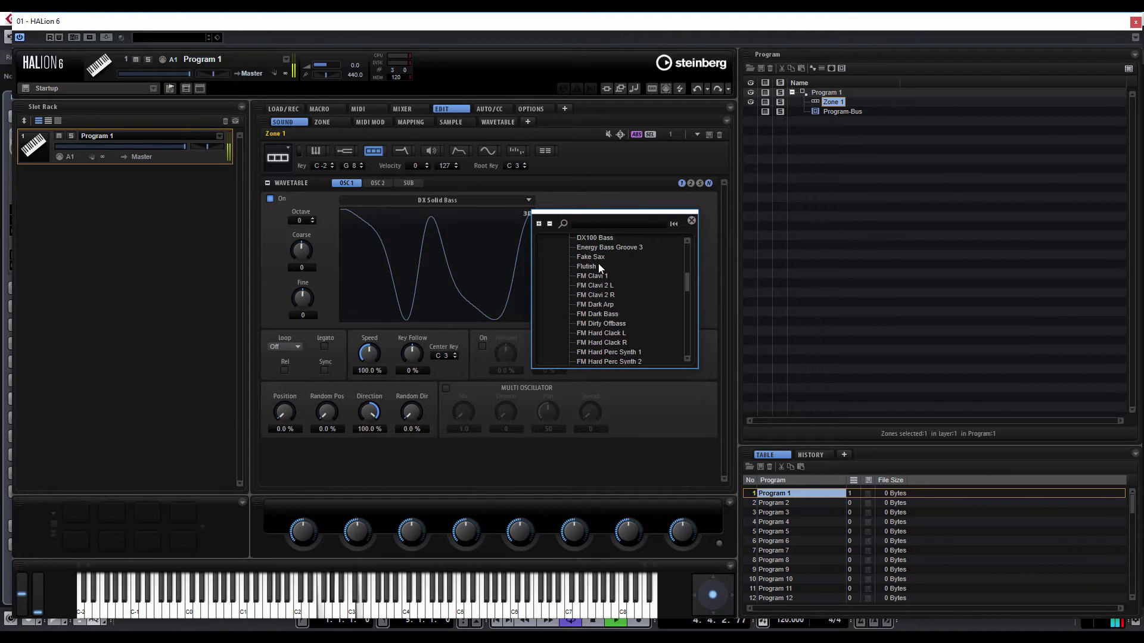
pyautogui.click(592, 249)
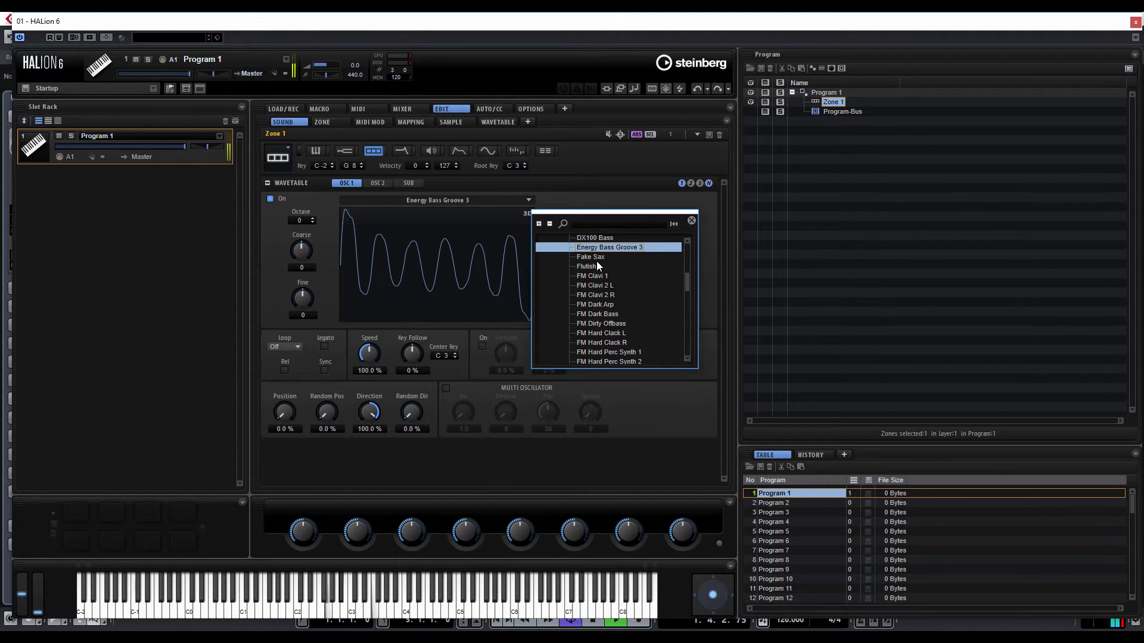
pyautogui.click(590, 257)
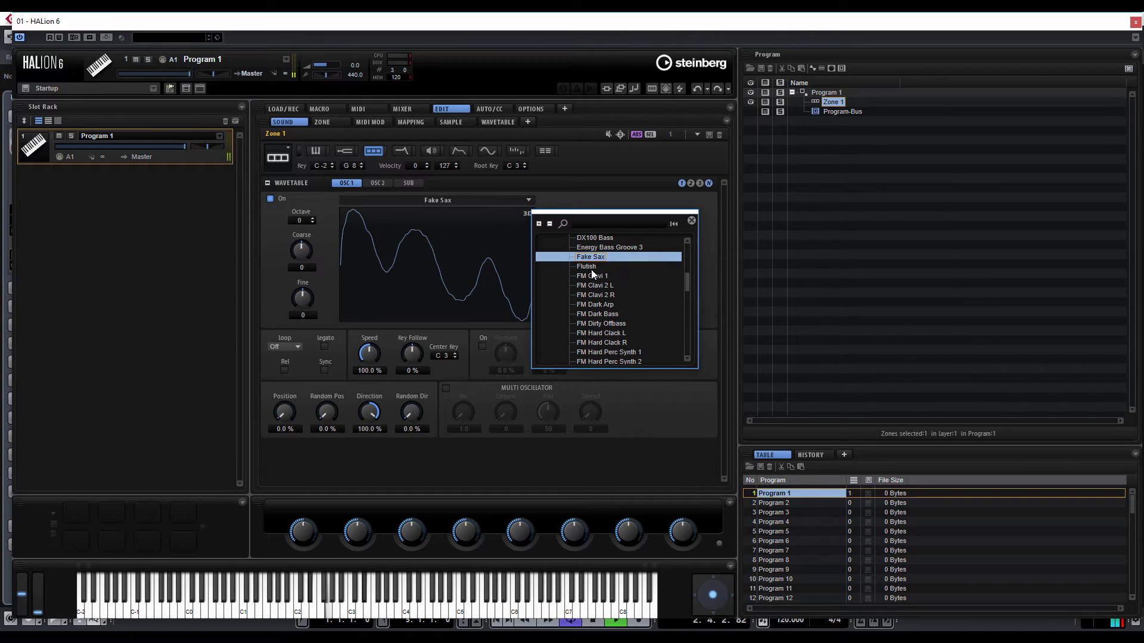
pyautogui.click(592, 267)
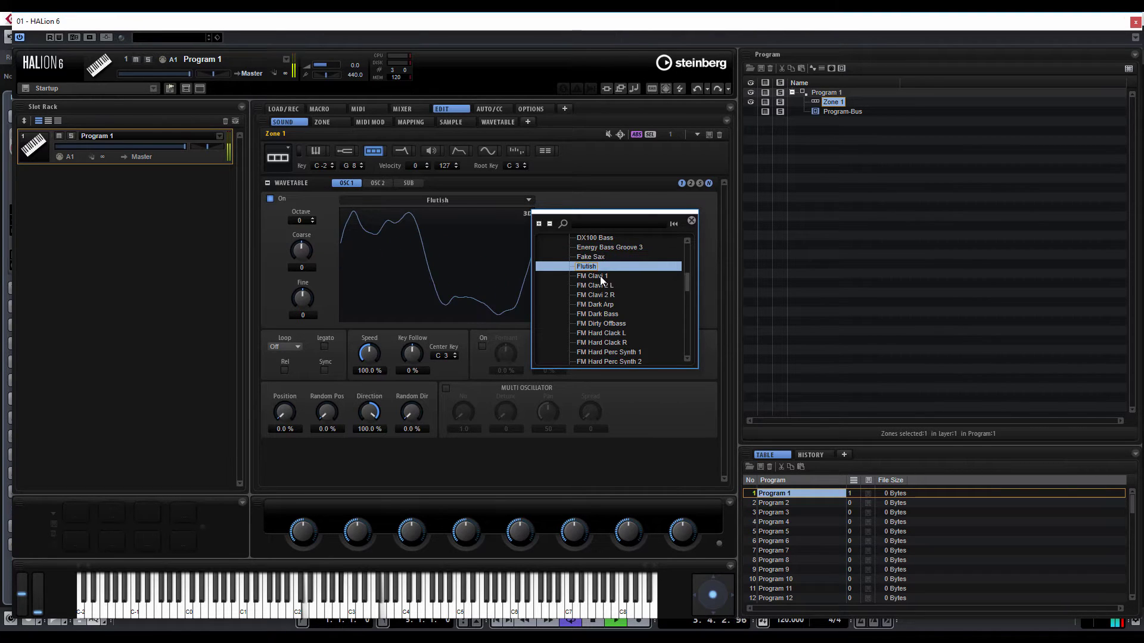
pyautogui.click(605, 322)
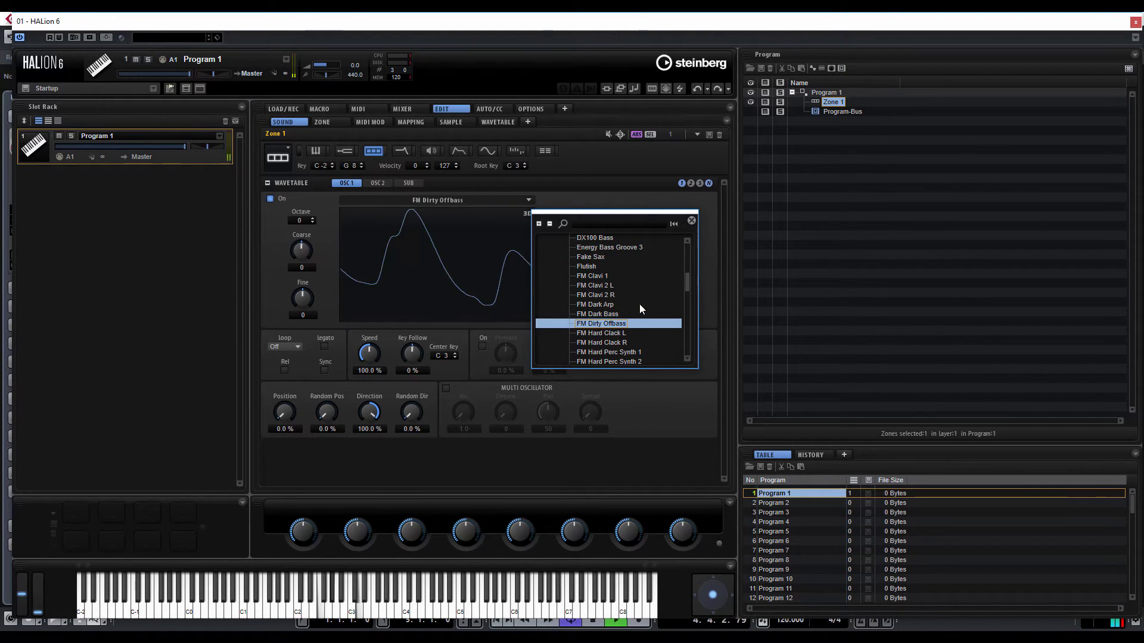
pyautogui.click(599, 306)
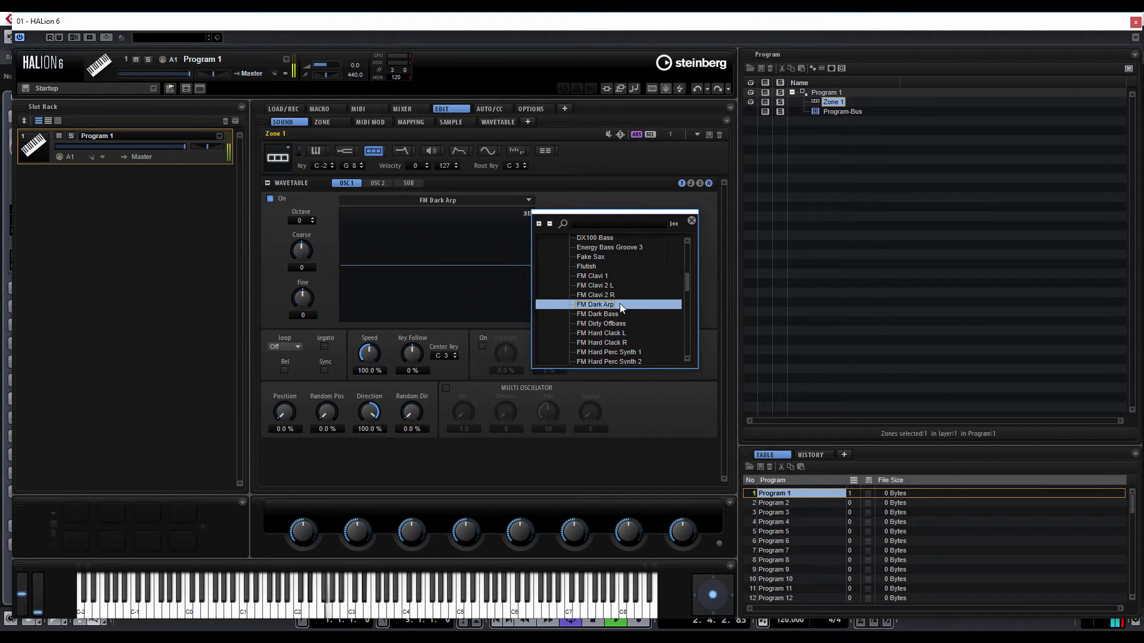
pyautogui.click(602, 343)
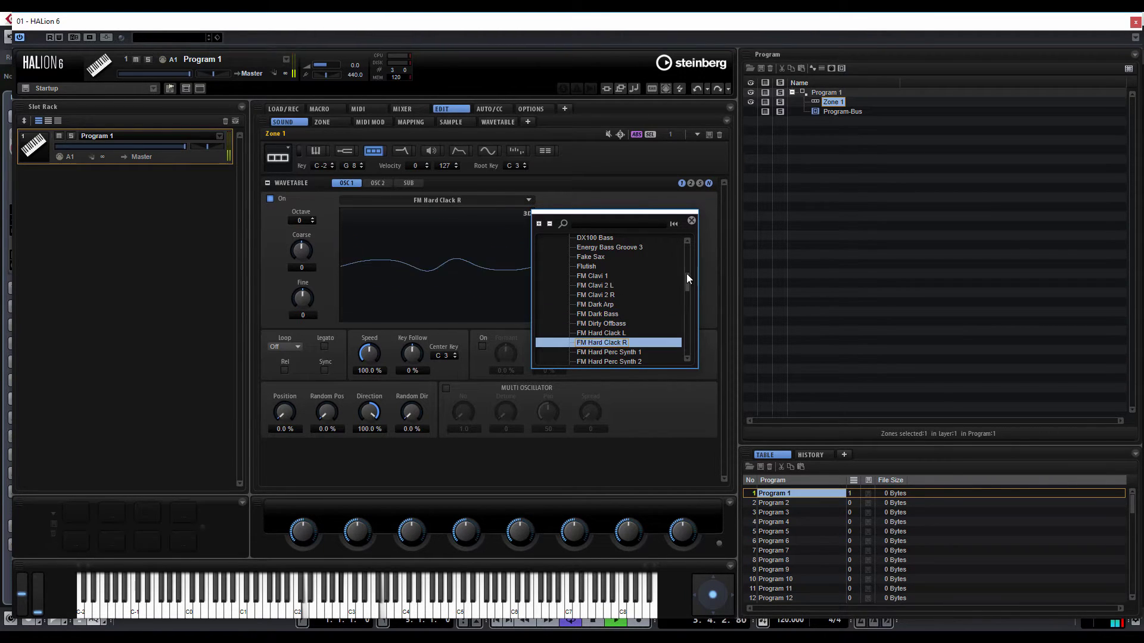
# Step: Load the Punchy Saw Wave 1 L wavetable into oscillator 1 and close the browser
pyautogui.scroll(-3, 687, 277)
pyautogui.click(606, 302)
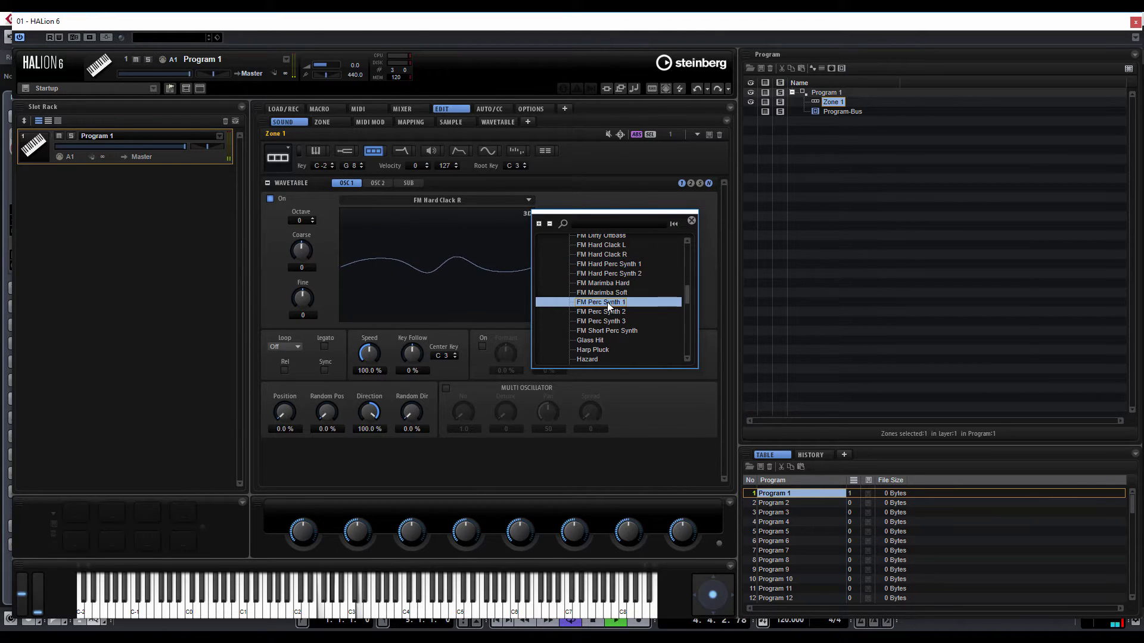
pyautogui.click(589, 340)
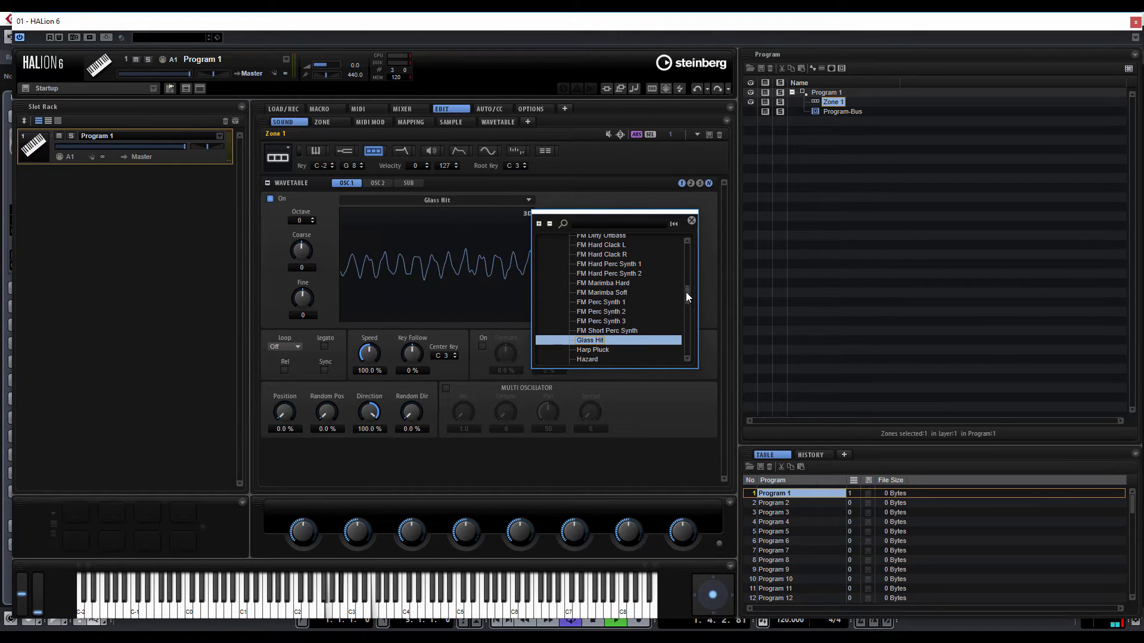
pyautogui.scroll(-3, 685, 292)
pyautogui.click(609, 282)
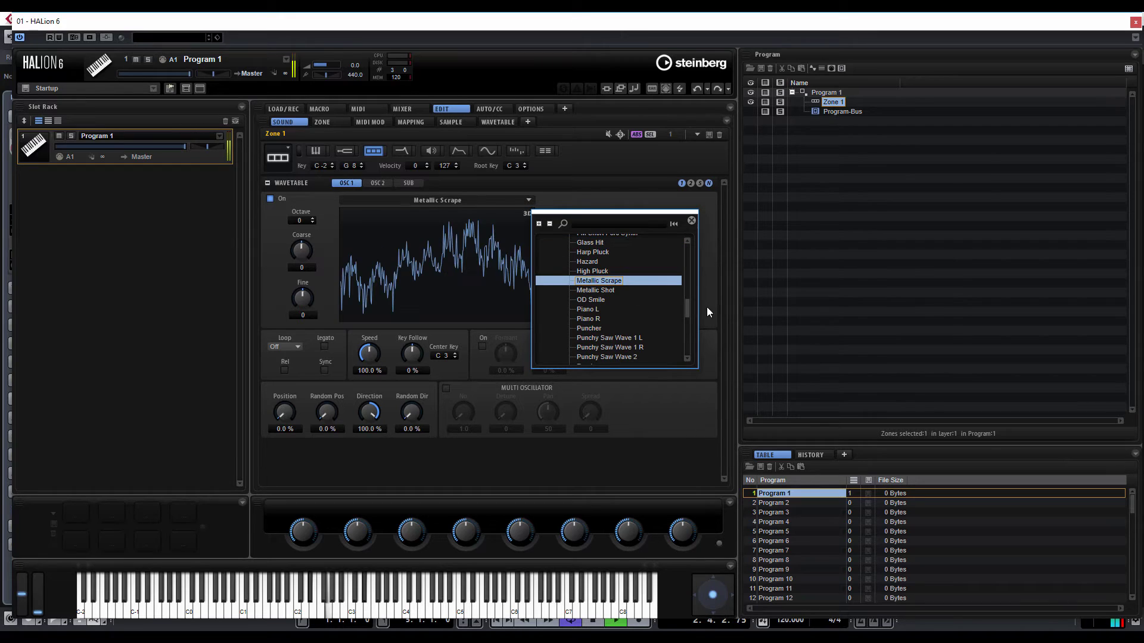
pyautogui.click(620, 341)
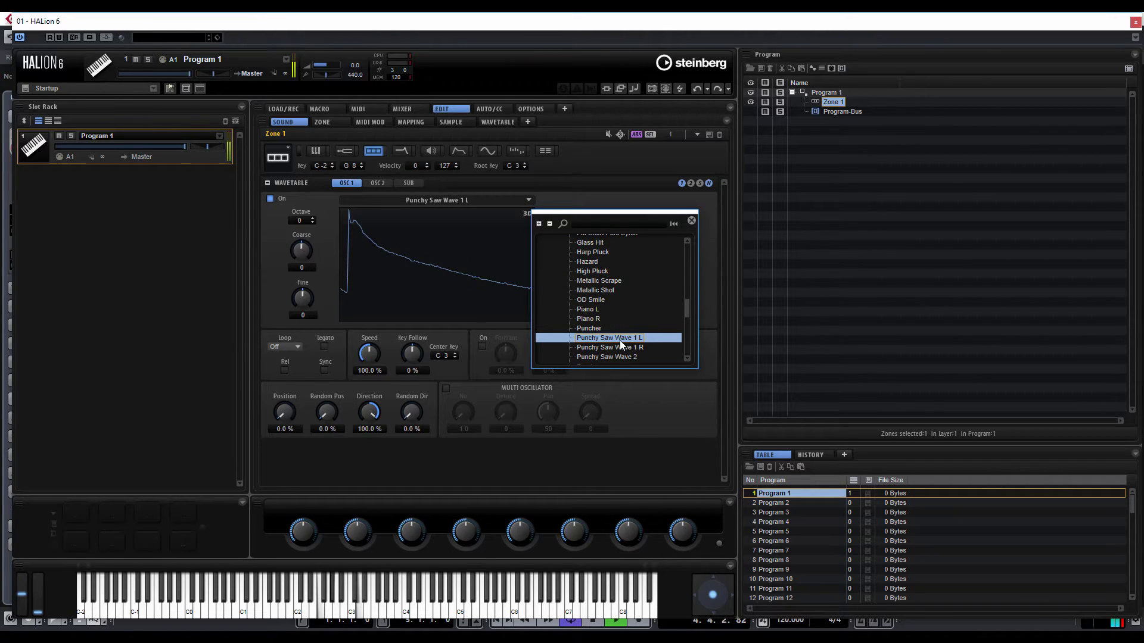
pyautogui.click(597, 196)
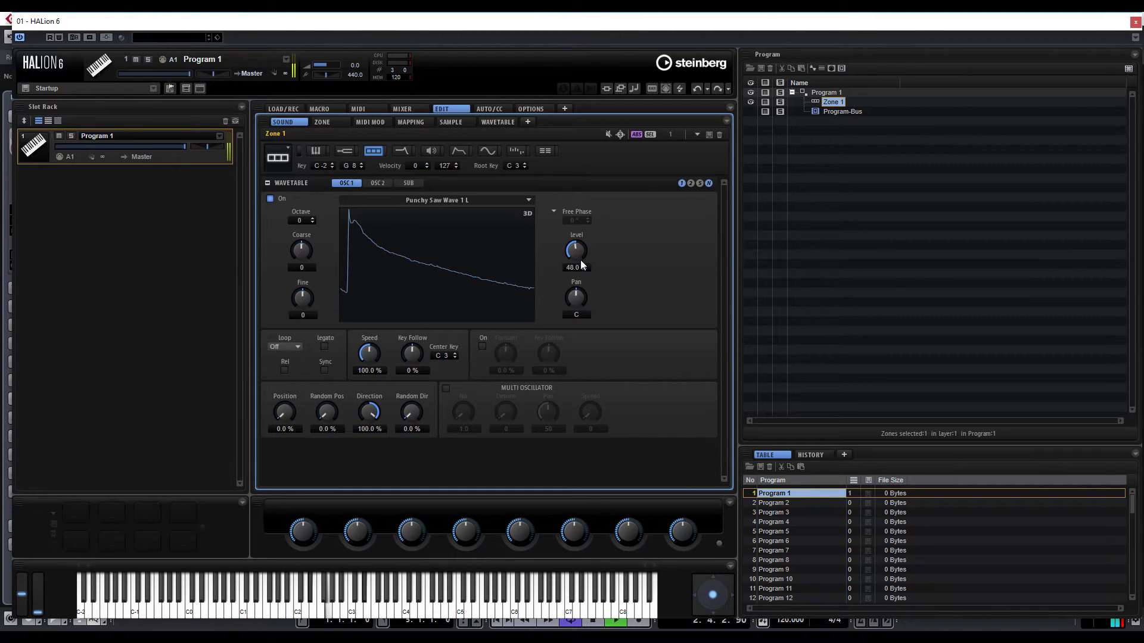
# Step: Turn oscillator 1's level down to 25% and its wavetable speed to 3.2%
pyautogui.moveTo(582, 265); pyautogui.dragTo(576, 280)
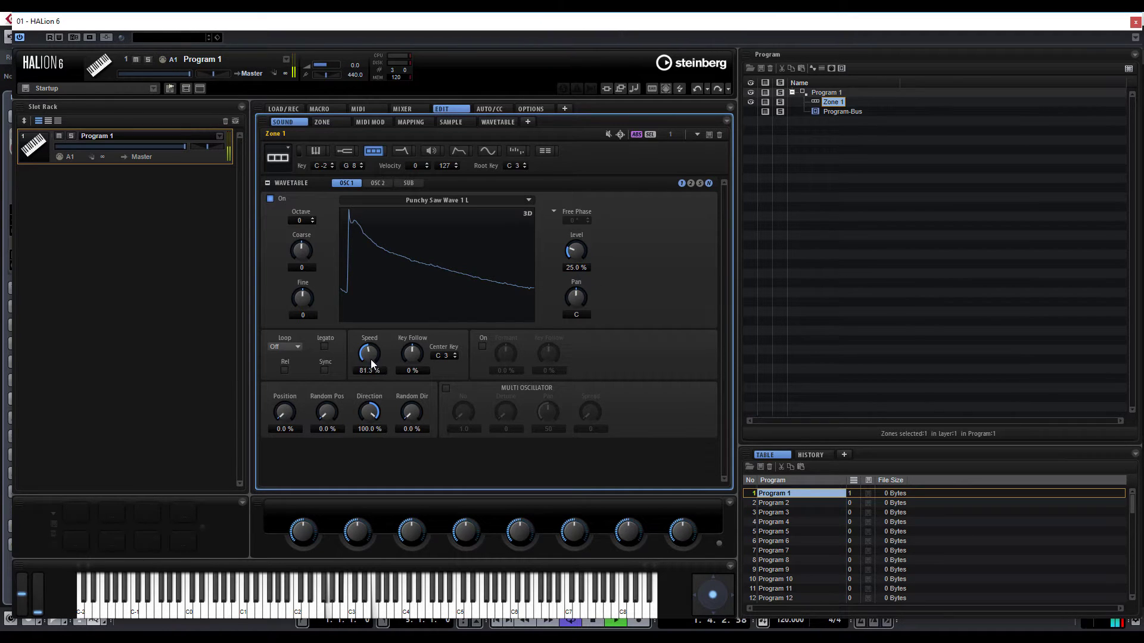
pyautogui.moveTo(371, 360); pyautogui.dragTo(367, 399)
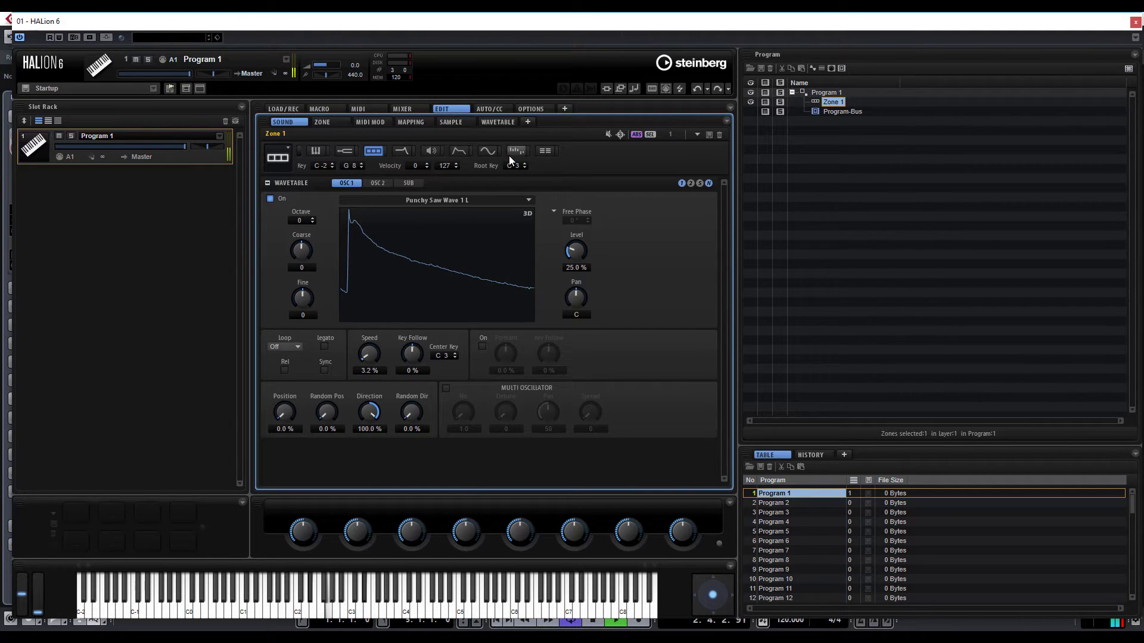
pyautogui.click(399, 151)
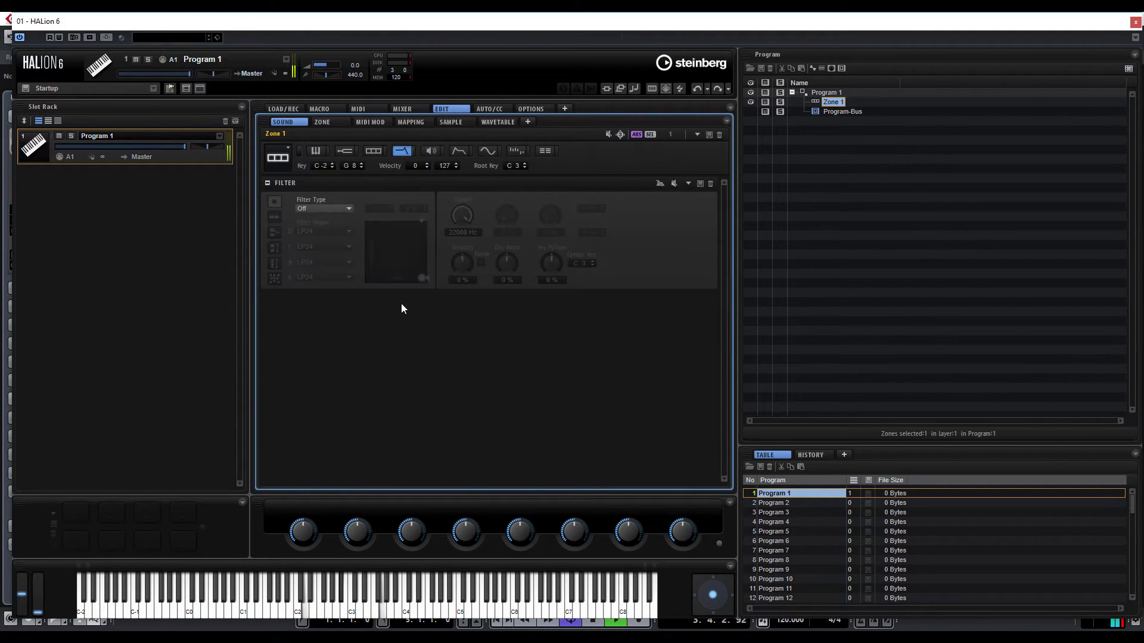
# Step: Set the zone's filter type to Waldorf and show the filter envelope
pyautogui.click(329, 208)
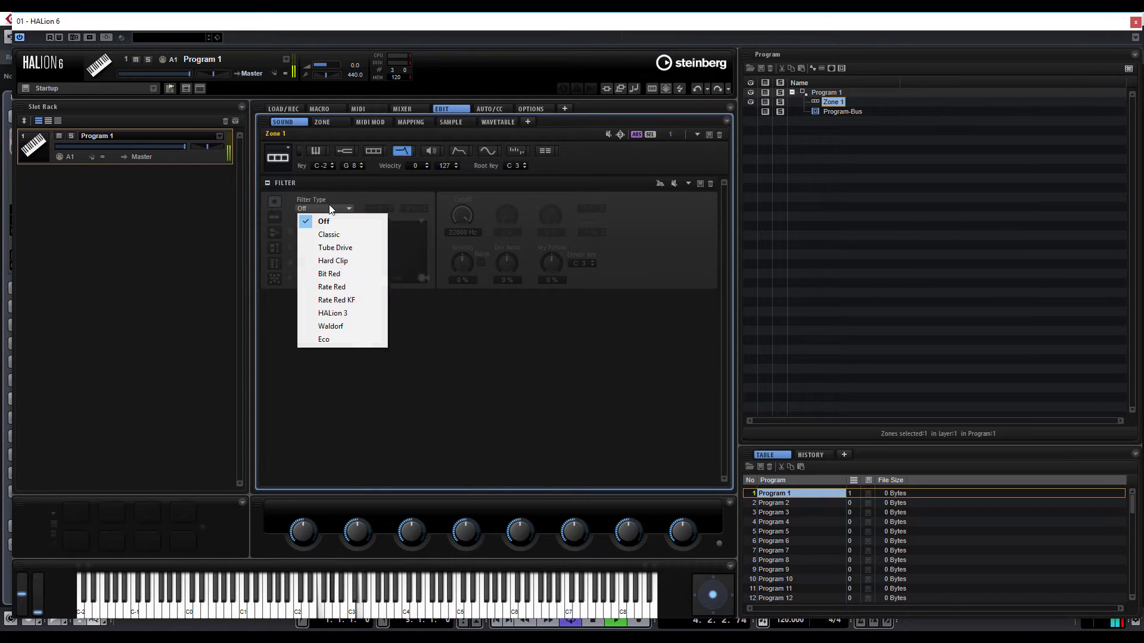
pyautogui.click(348, 327)
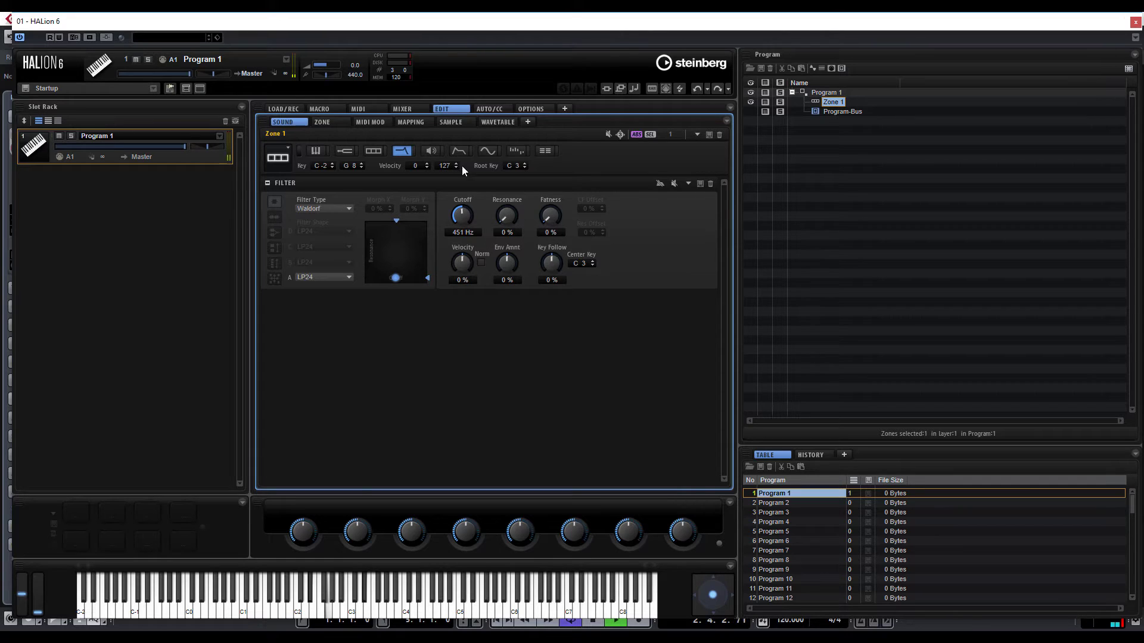
pyautogui.click(374, 151)
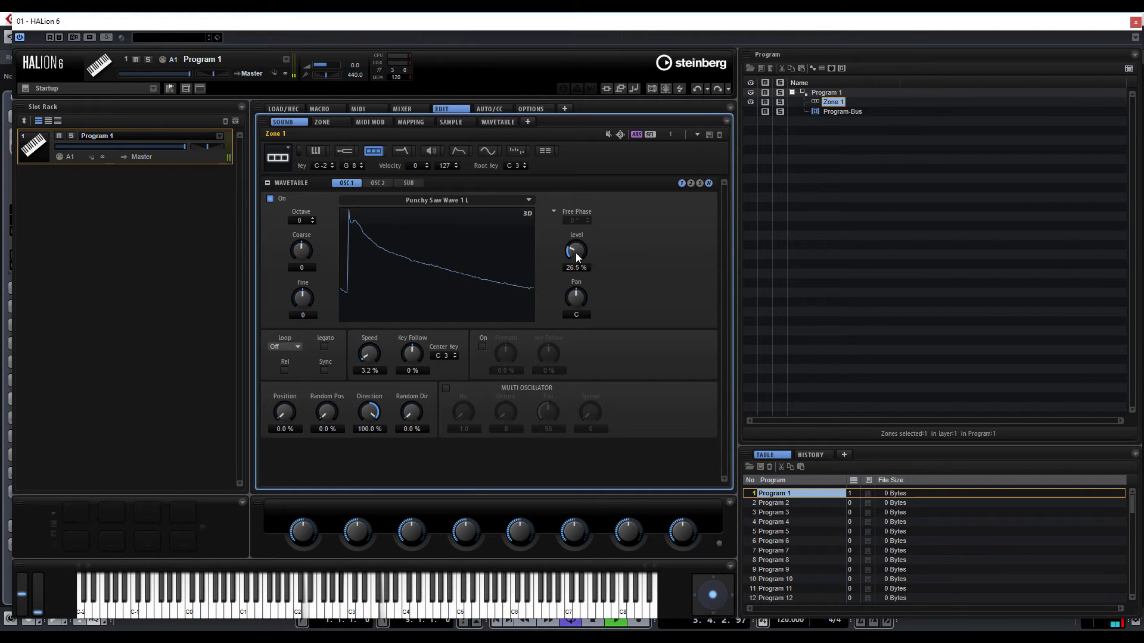
pyautogui.click(463, 151)
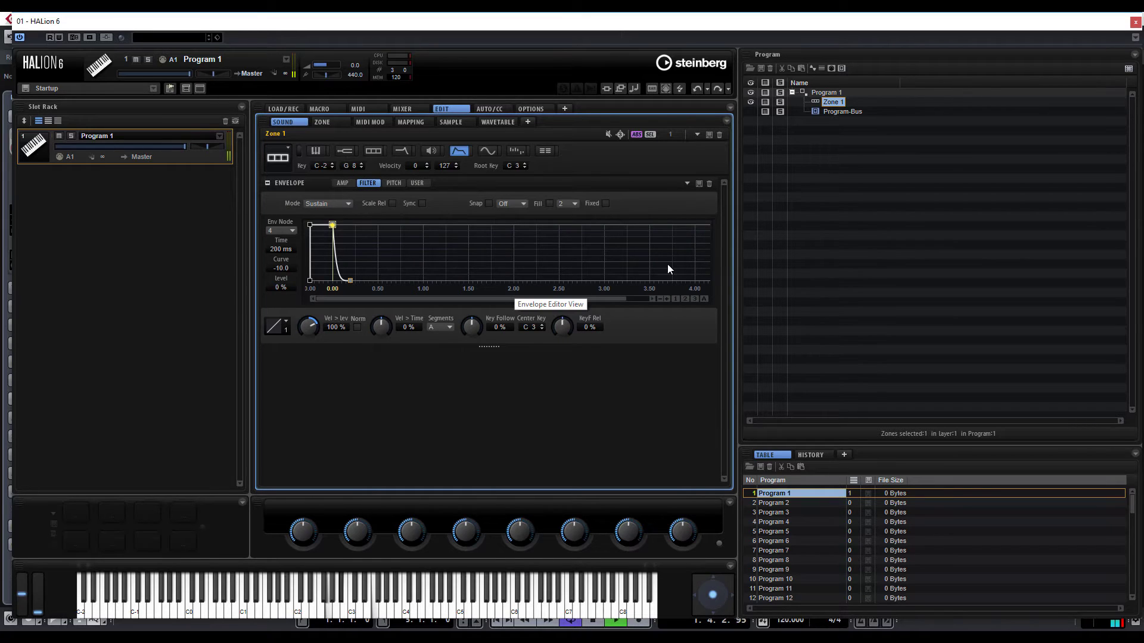
# Step: Lengthen the filter envelope decay, drop sustain to 15%, and set Env Amount to 100%
pyautogui.moveTo(349, 279); pyautogui.dragTo(560, 291)
pyautogui.moveTo(334, 228); pyautogui.dragTo(530, 237)
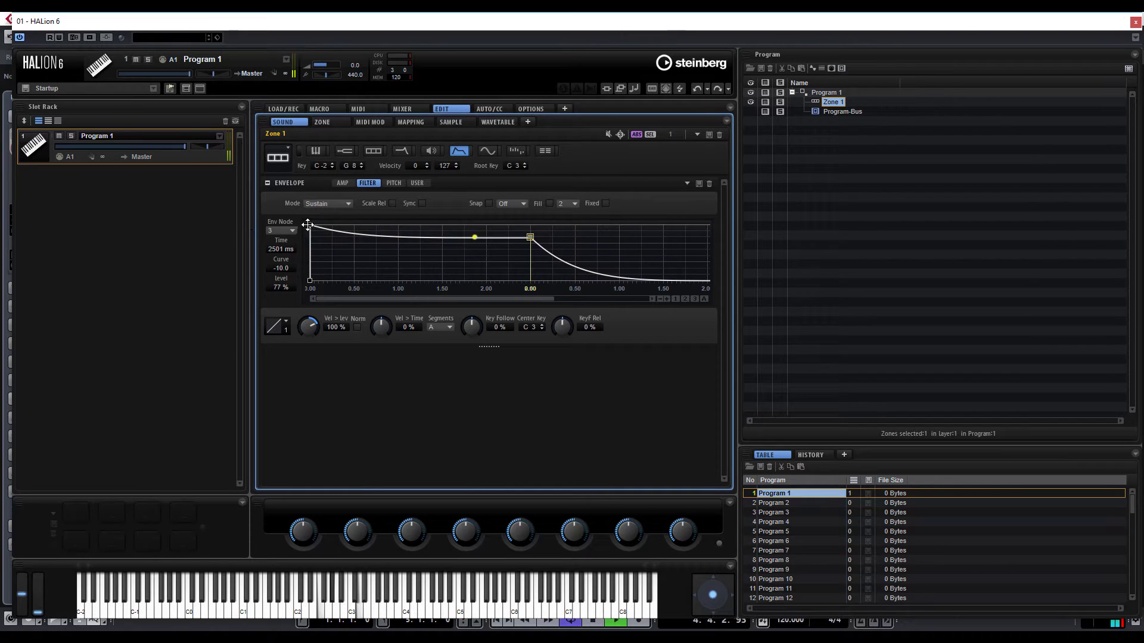
pyautogui.moveTo(384, 236); pyautogui.dragTo(409, 227)
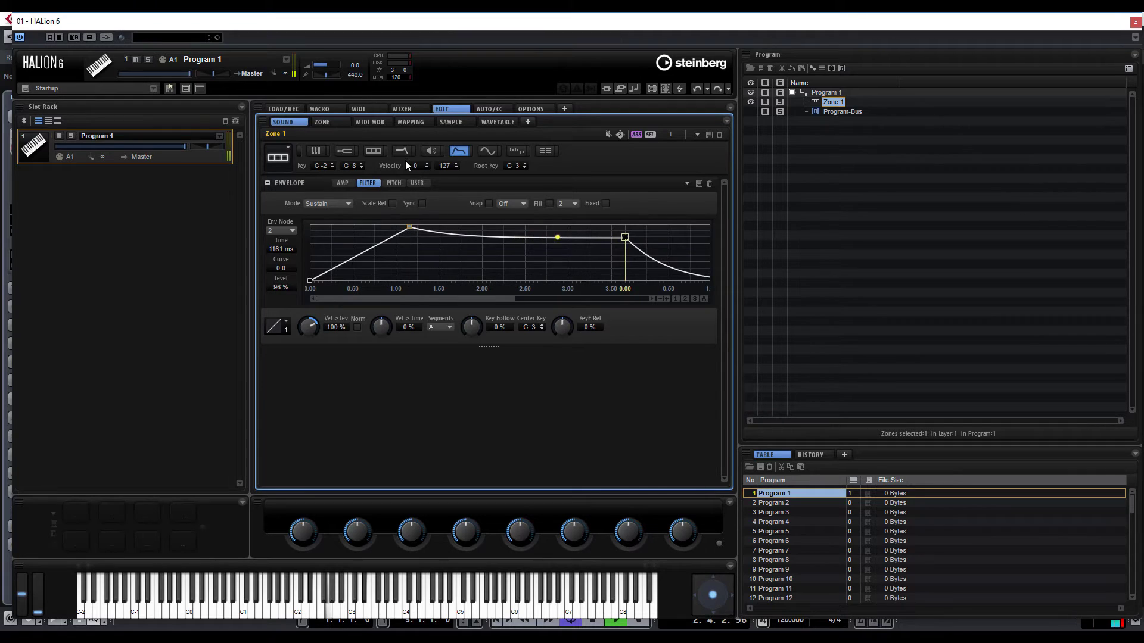
pyautogui.click(403, 150)
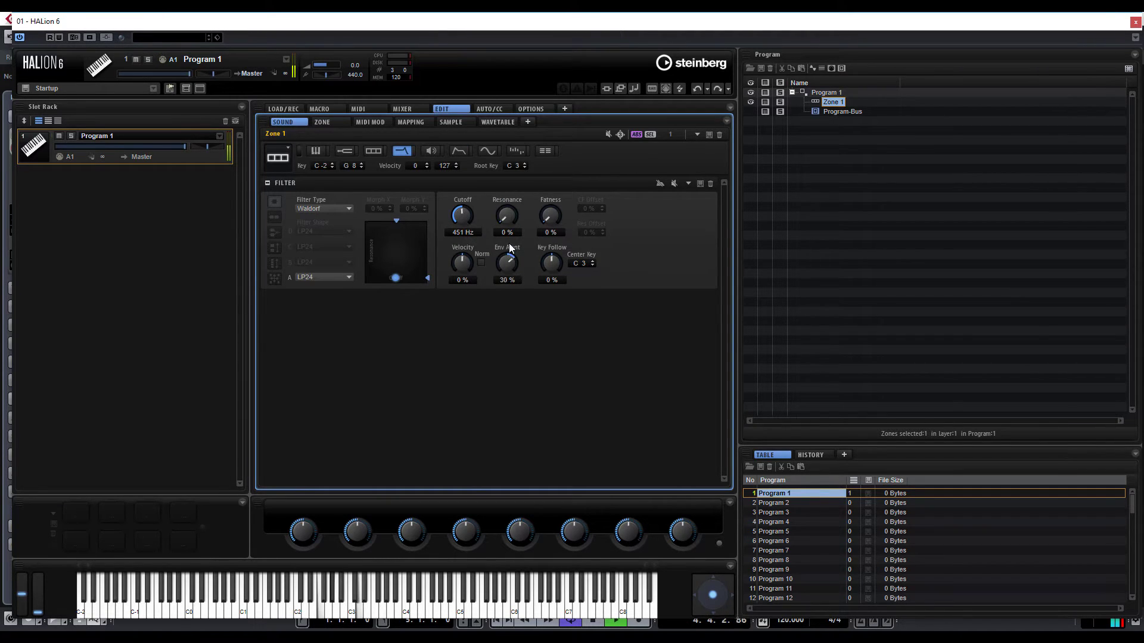
pyautogui.moveTo(510, 249); pyautogui.dragTo(510, 229)
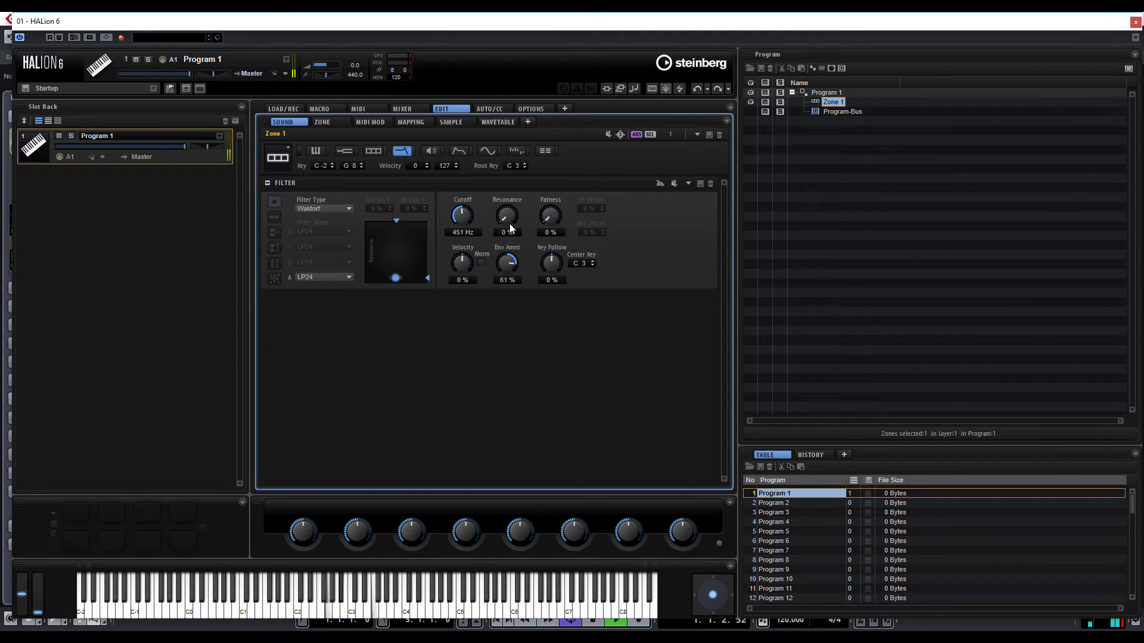
pyautogui.click(465, 153)
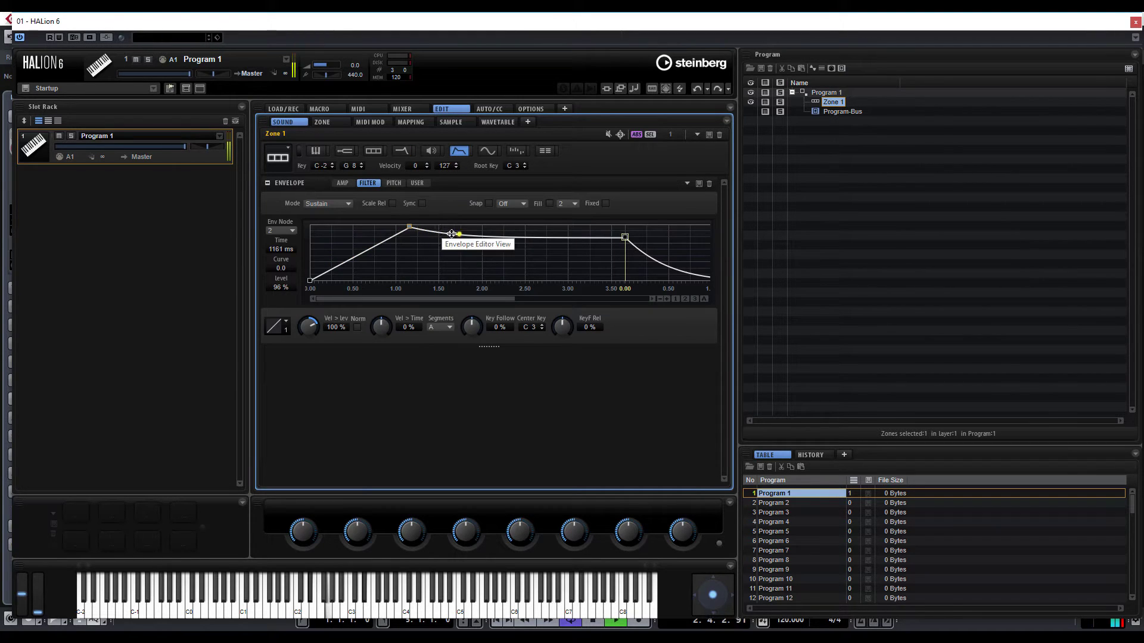
pyautogui.moveTo(623, 237); pyautogui.dragTo(616, 272)
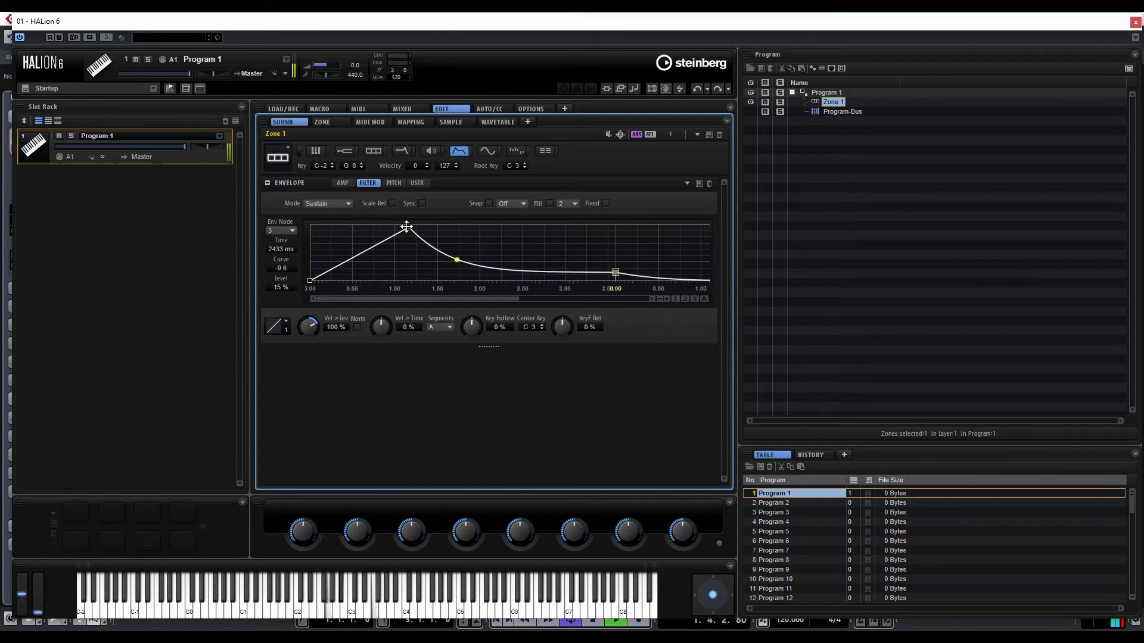
pyautogui.moveTo(406, 227); pyautogui.dragTo(424, 245)
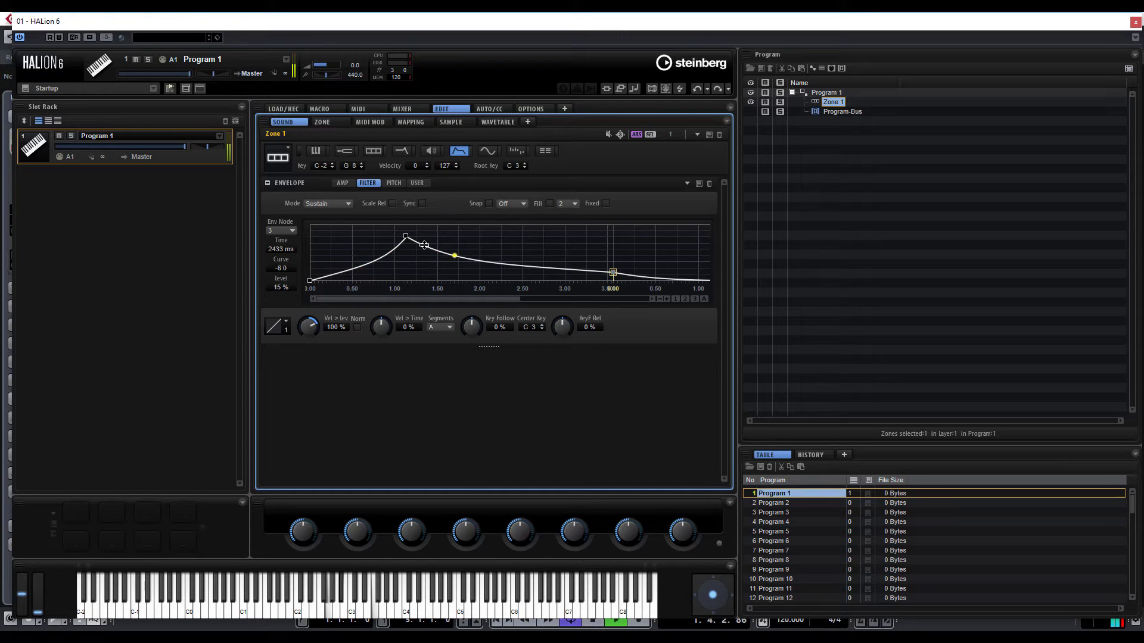
# Step: Set oscillator 1's Position 15.5%, Random Pos 10%, Random Dir 25.5% and Speed 2.4%
pyautogui.click(372, 151)
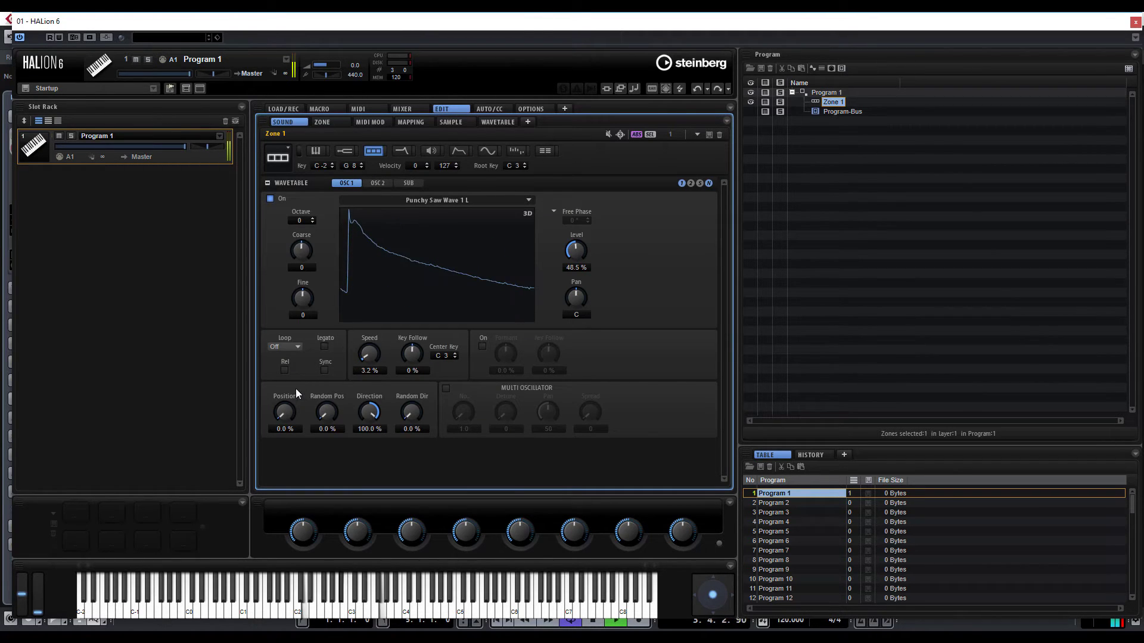
pyautogui.moveTo(284, 411); pyautogui.dragTo(328, 409)
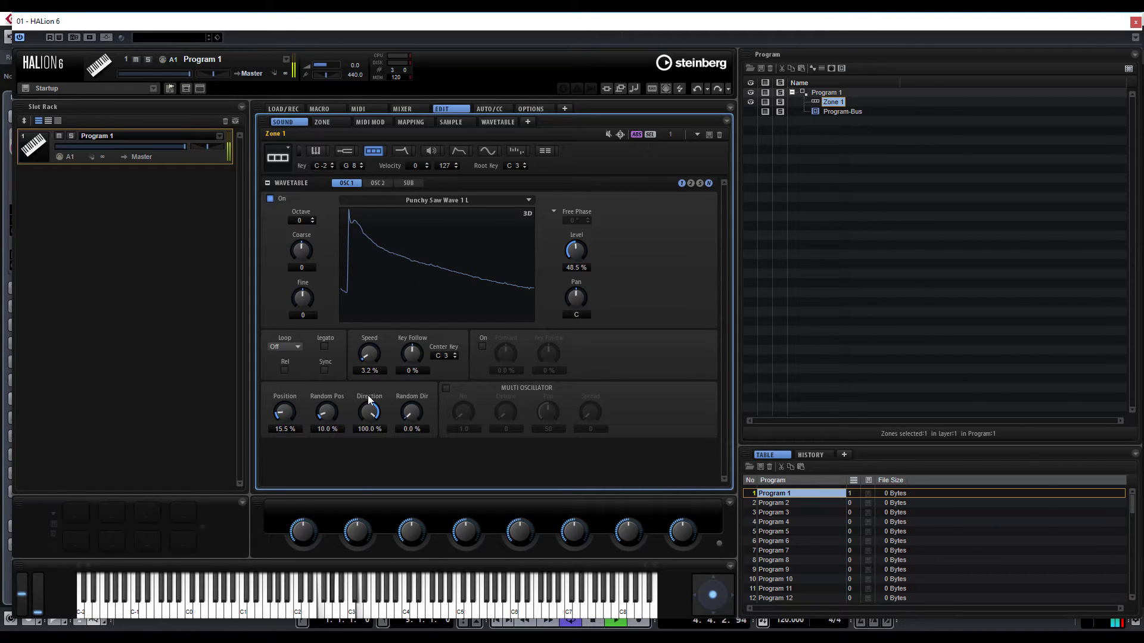
pyautogui.moveTo(410, 411); pyautogui.dragTo(408, 384)
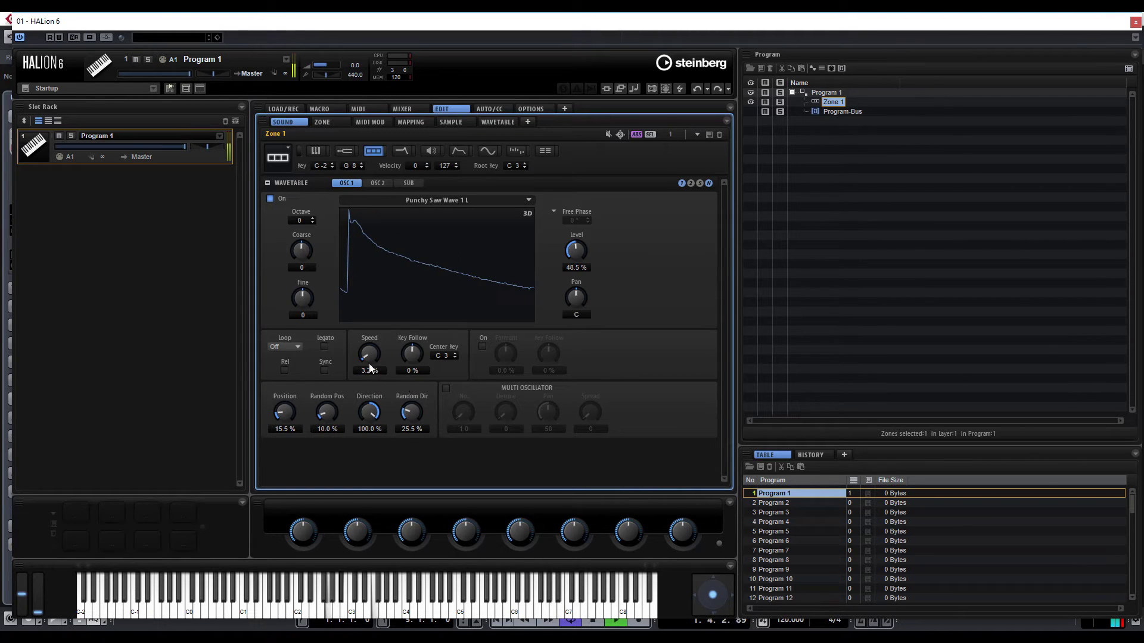
pyautogui.scroll(-4, 370, 369)
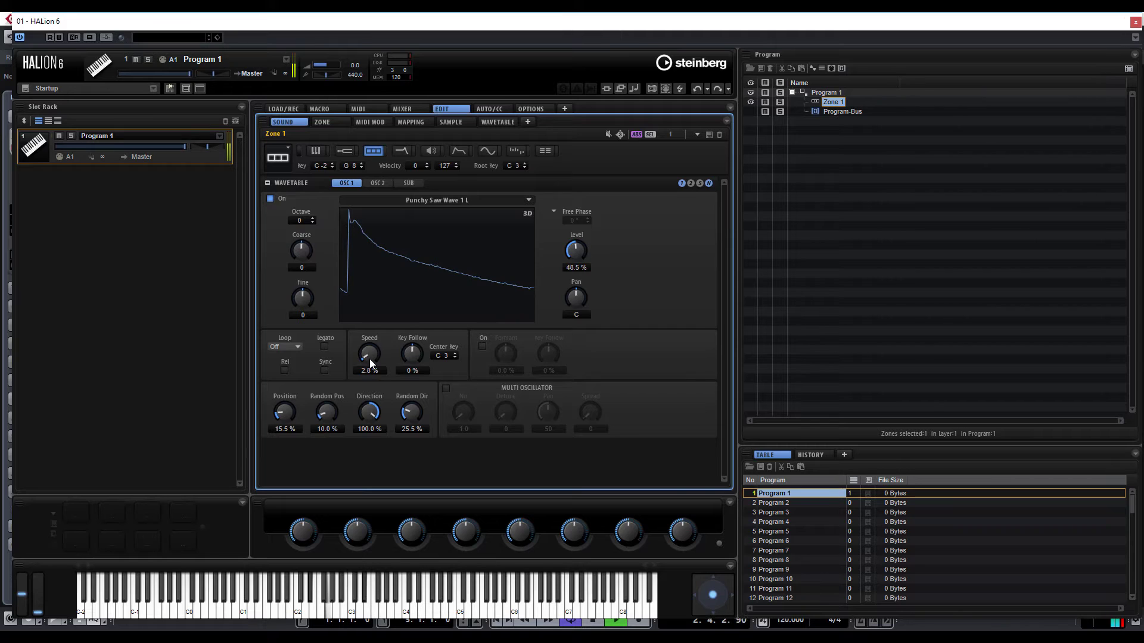
pyautogui.scroll(-4, 370, 364)
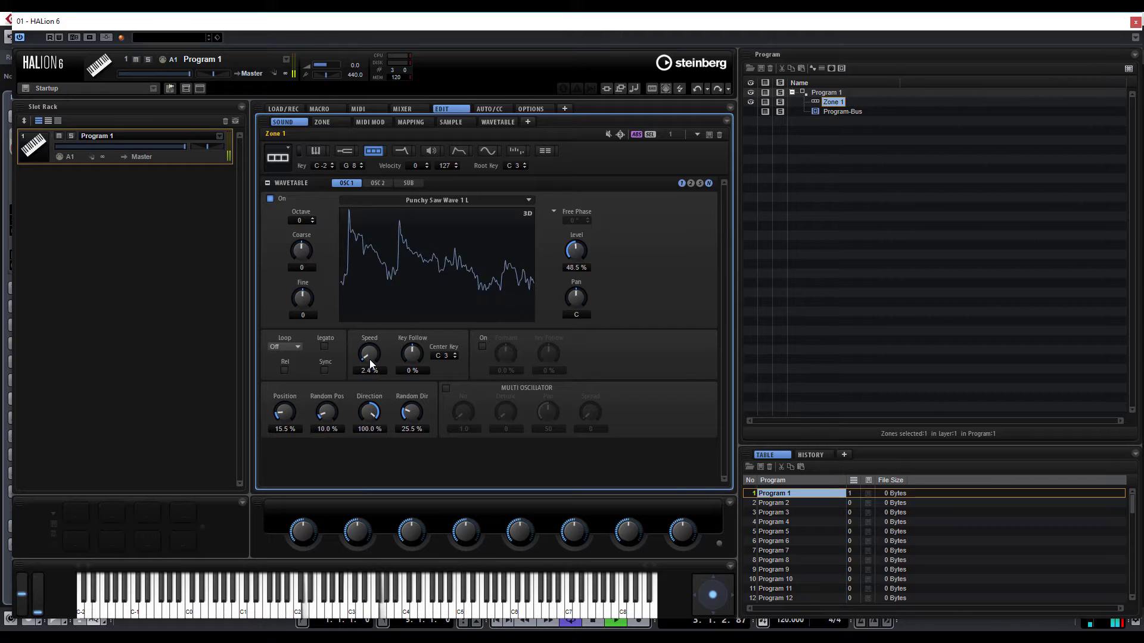
# Step: Change oscillator 1's Loop mode to Alt
pyautogui.click(293, 345)
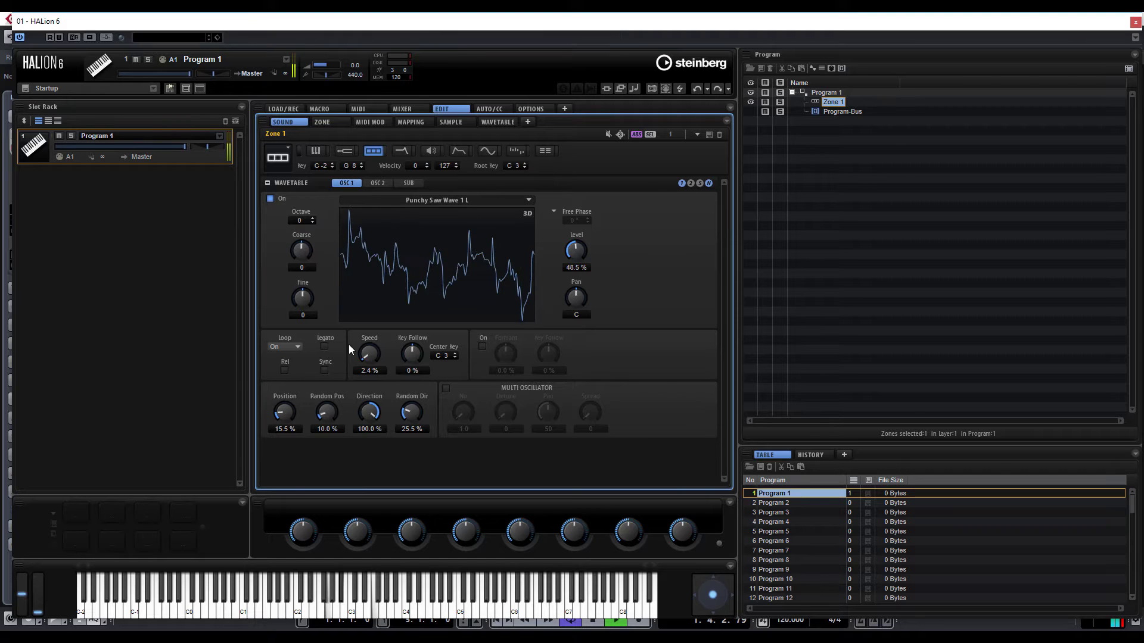
pyautogui.click(300, 346)
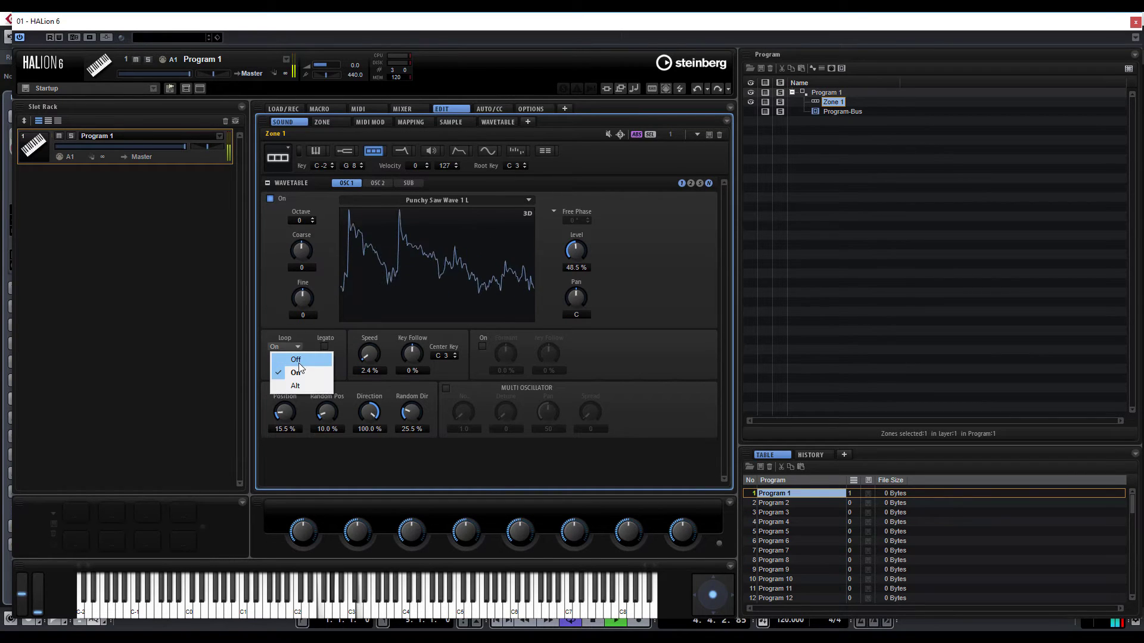
pyautogui.click(296, 386)
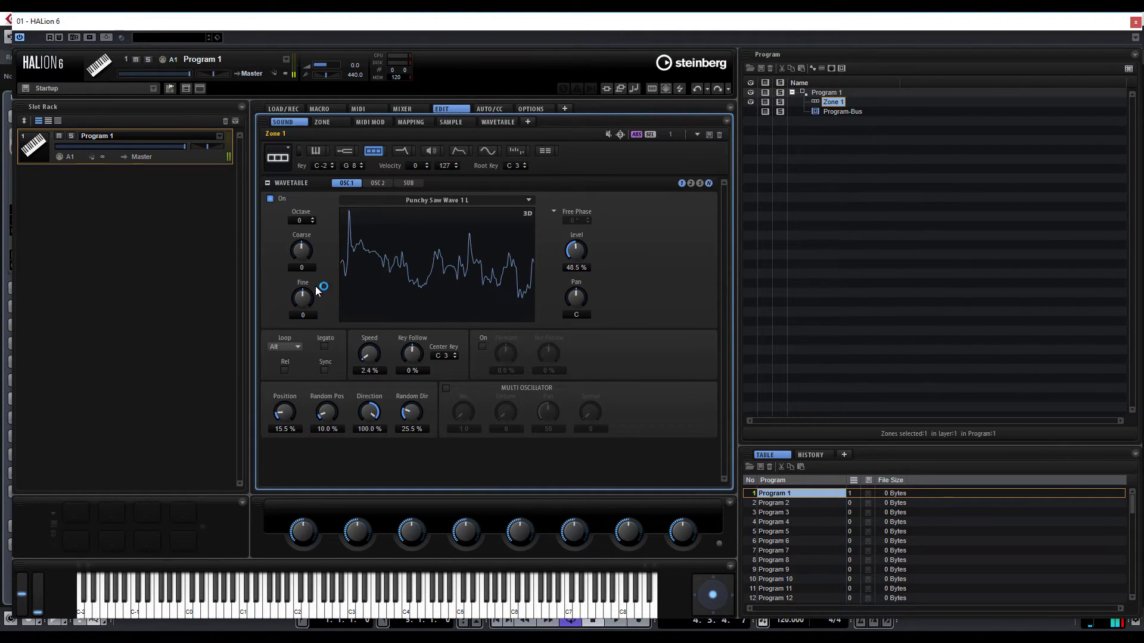
# Step: Turn oscillator 2 on and load the Anima Loop All Alien Shred wavetable
pyautogui.click(377, 183)
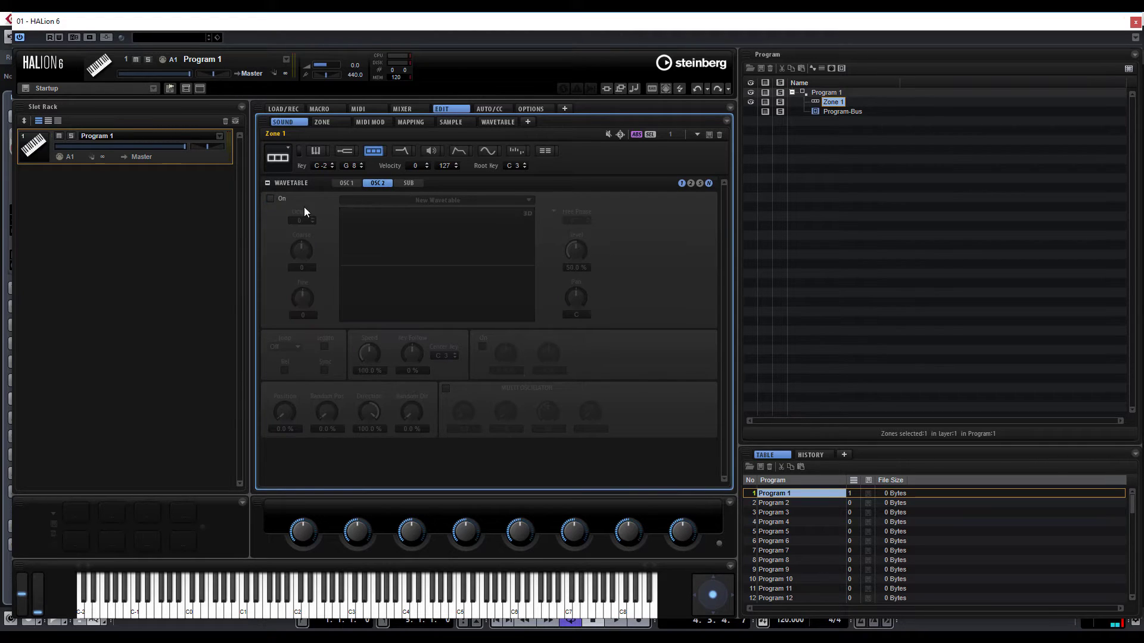
pyautogui.click(269, 199)
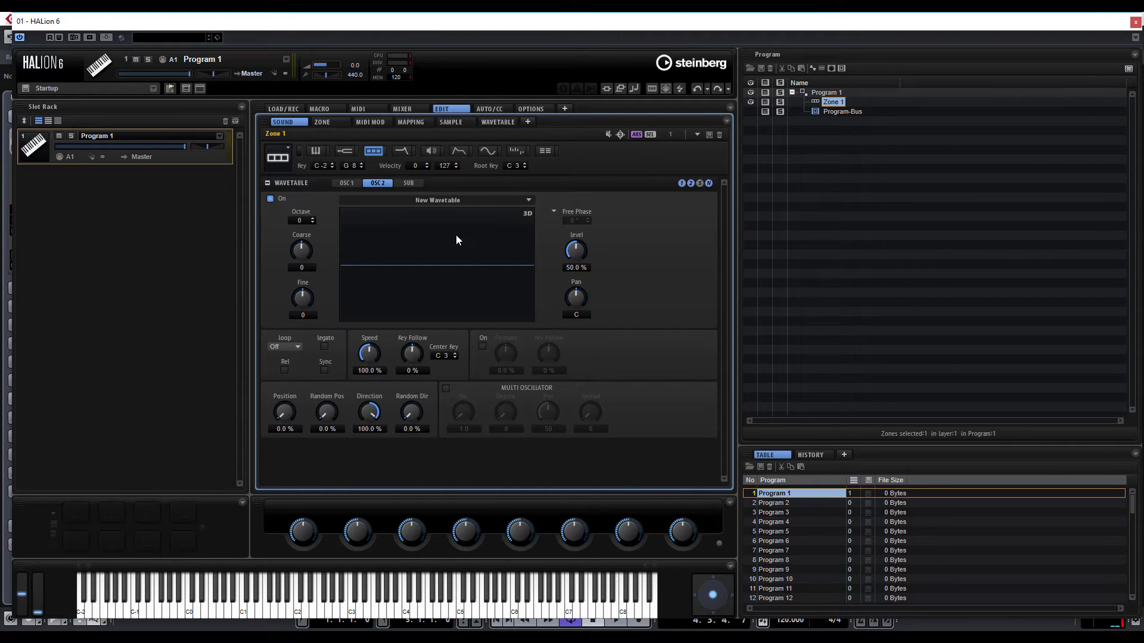
pyautogui.click(488, 199)
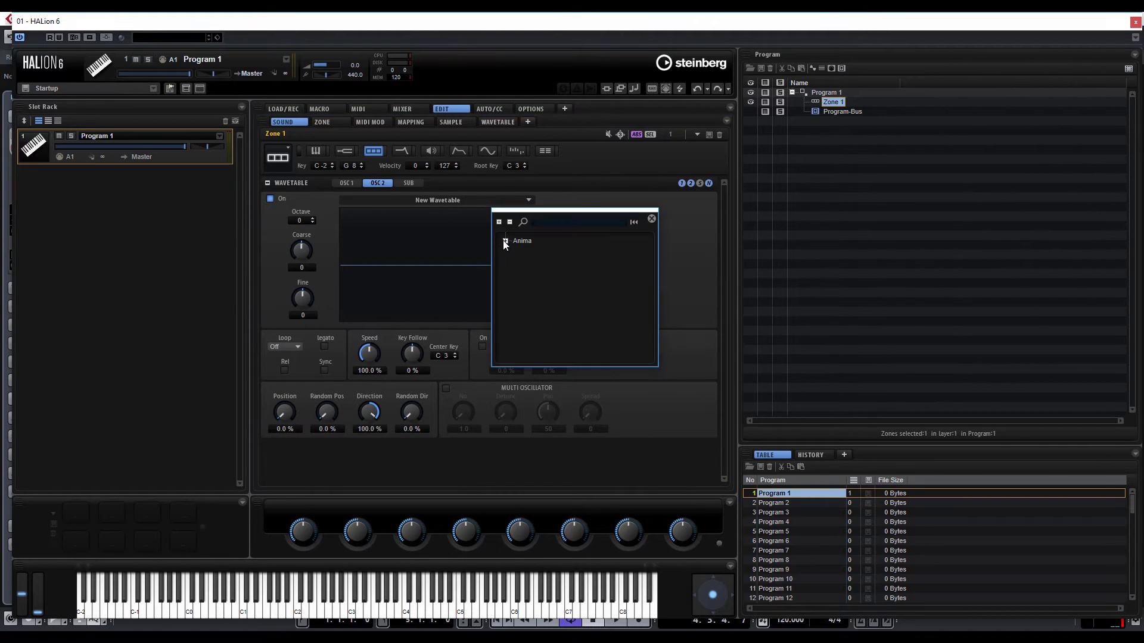
pyautogui.click(506, 242)
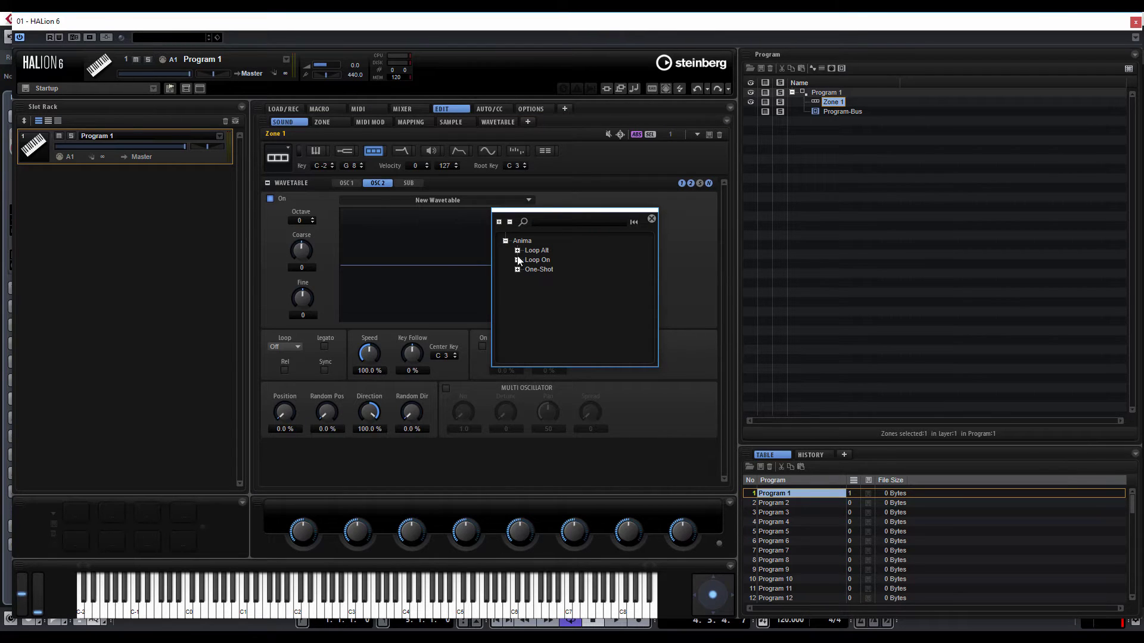
pyautogui.click(517, 251)
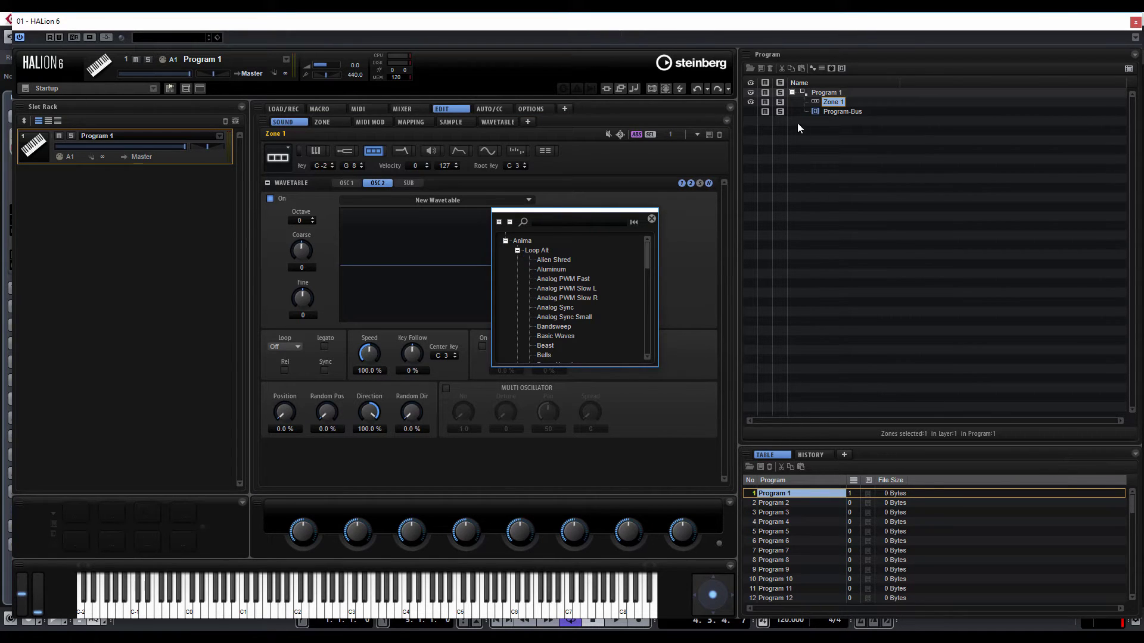
pyautogui.click(552, 260)
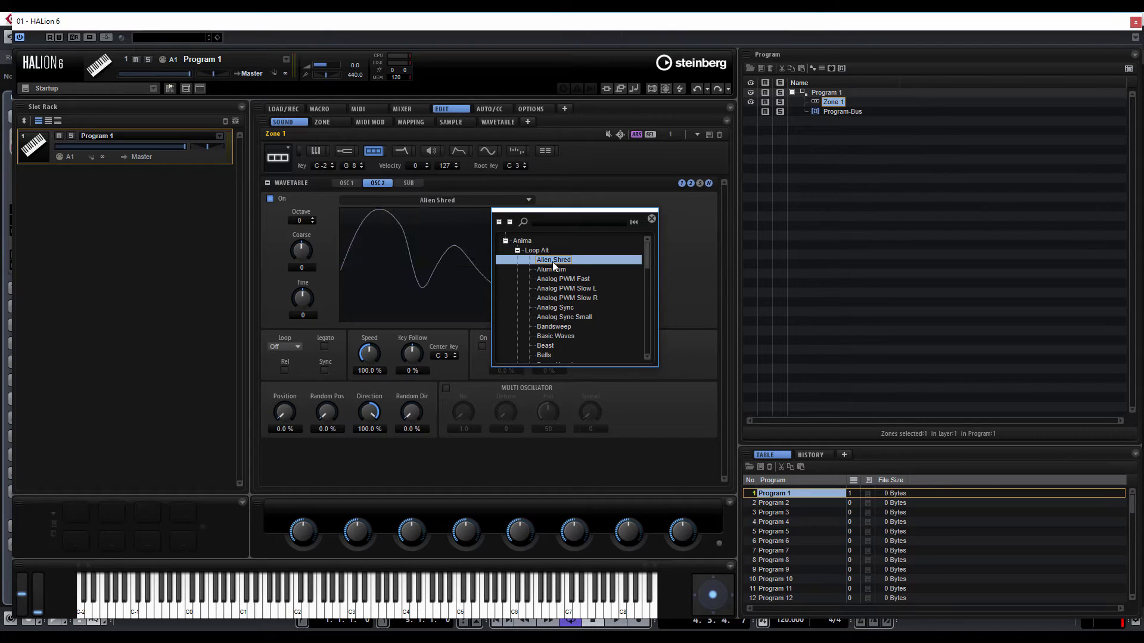
pyautogui.click(352, 182)
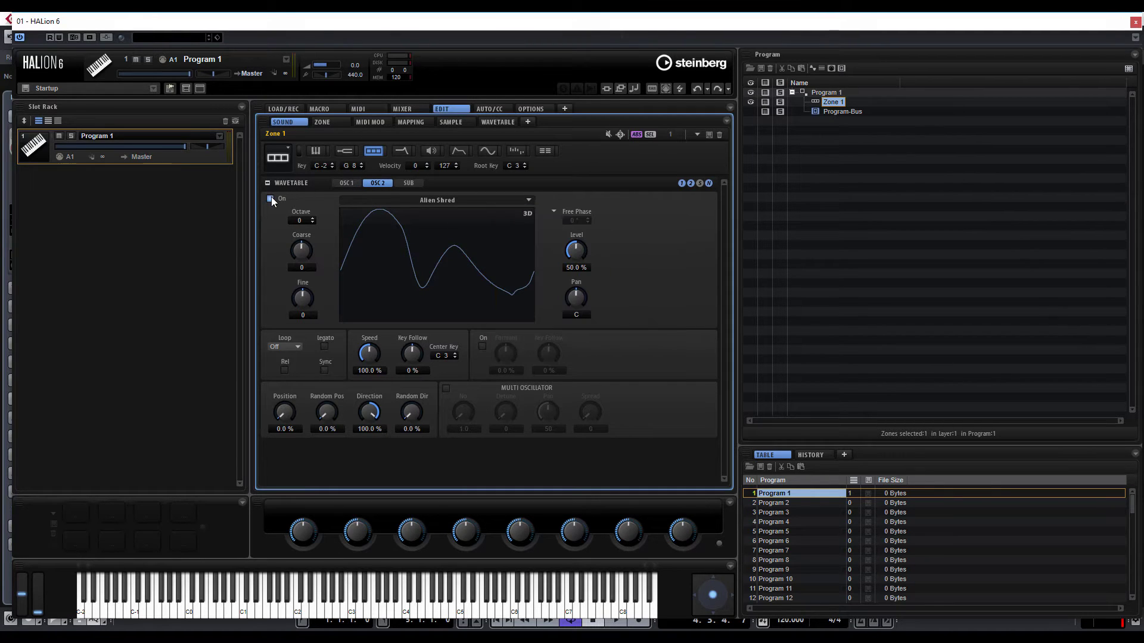
# Step: Switch oscillator 1 off and swap oscillator 2's wavetable to Analog PWM Fast
pyautogui.click(345, 182)
pyautogui.click(271, 199)
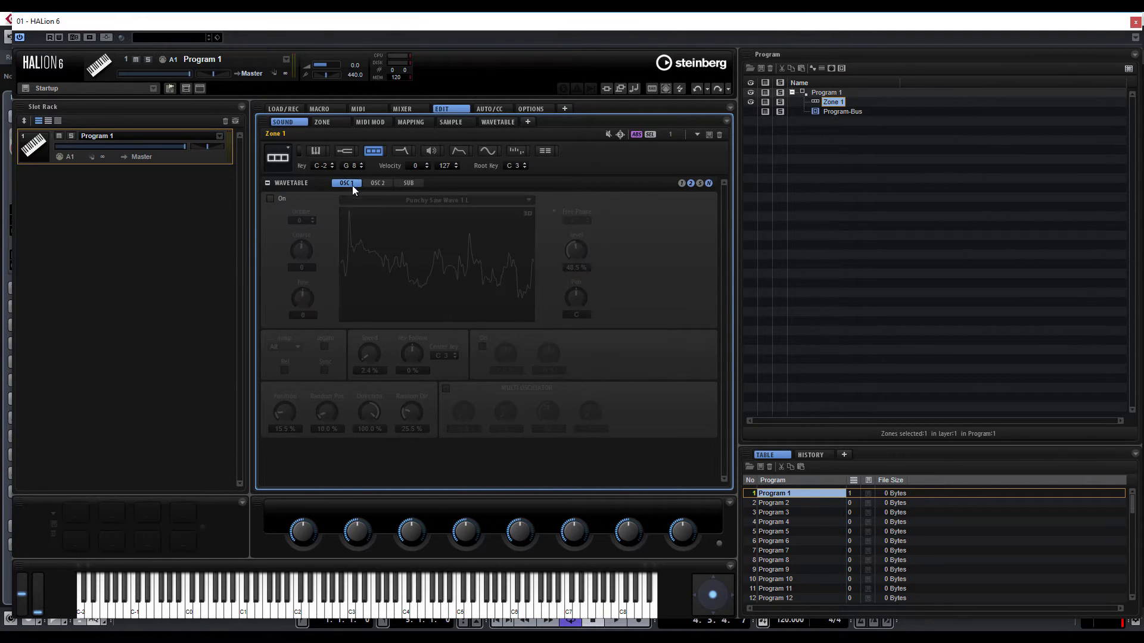
pyautogui.click(373, 184)
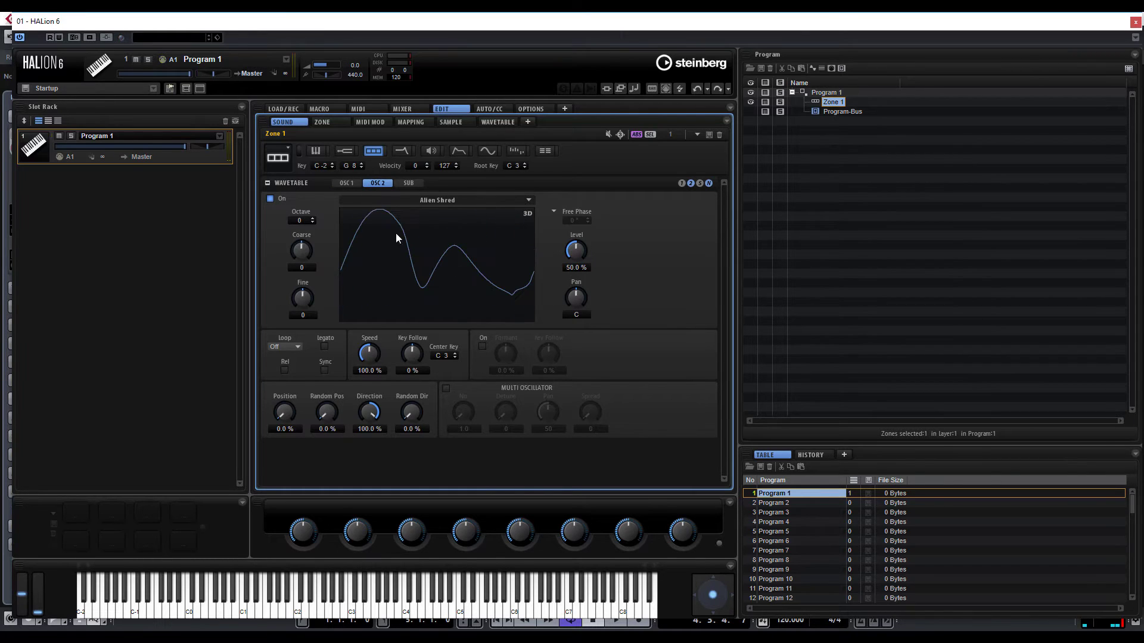
pyautogui.click(477, 199)
pyautogui.click(536, 279)
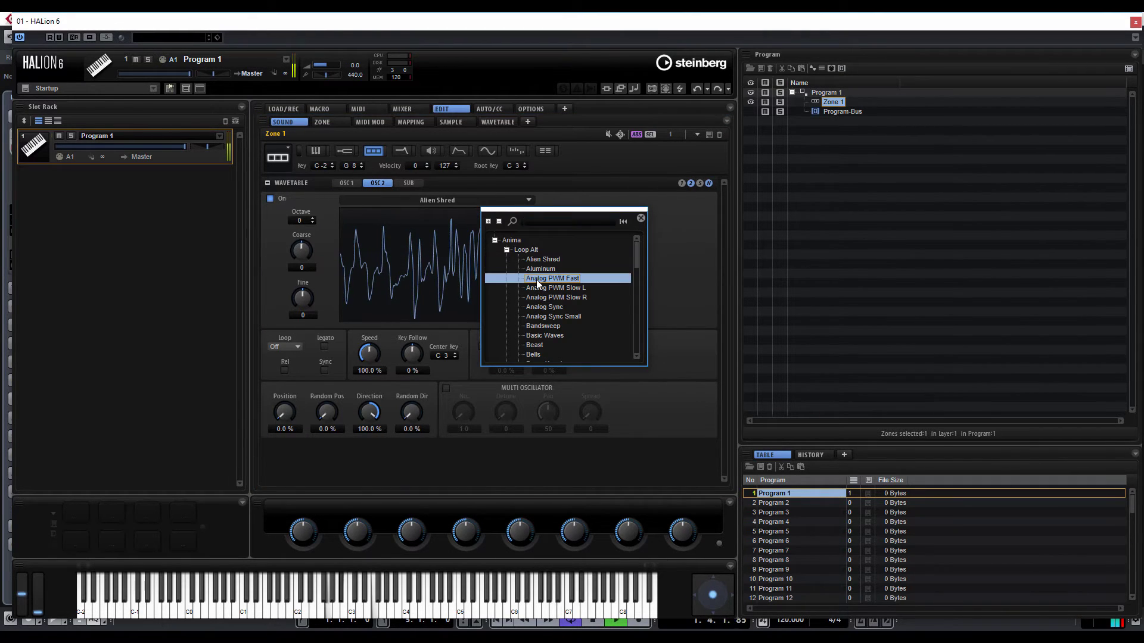
pyautogui.click(682, 250)
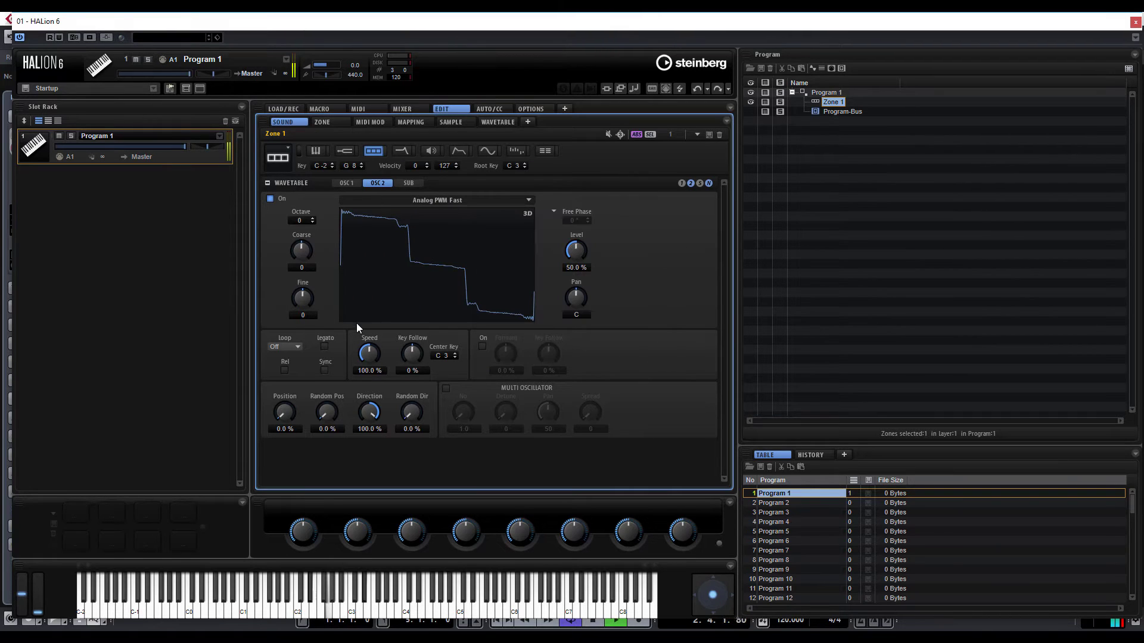
# Step: Set oscillator 2's Speed to 2.1%, Random Pos to 33.5% and Position to 45%
pyautogui.moveTo(368, 353)
pyautogui.mouseDown()
pyautogui.moveTo(370, 373)
pyautogui.moveTo(368, 352)
pyautogui.mouseUp()
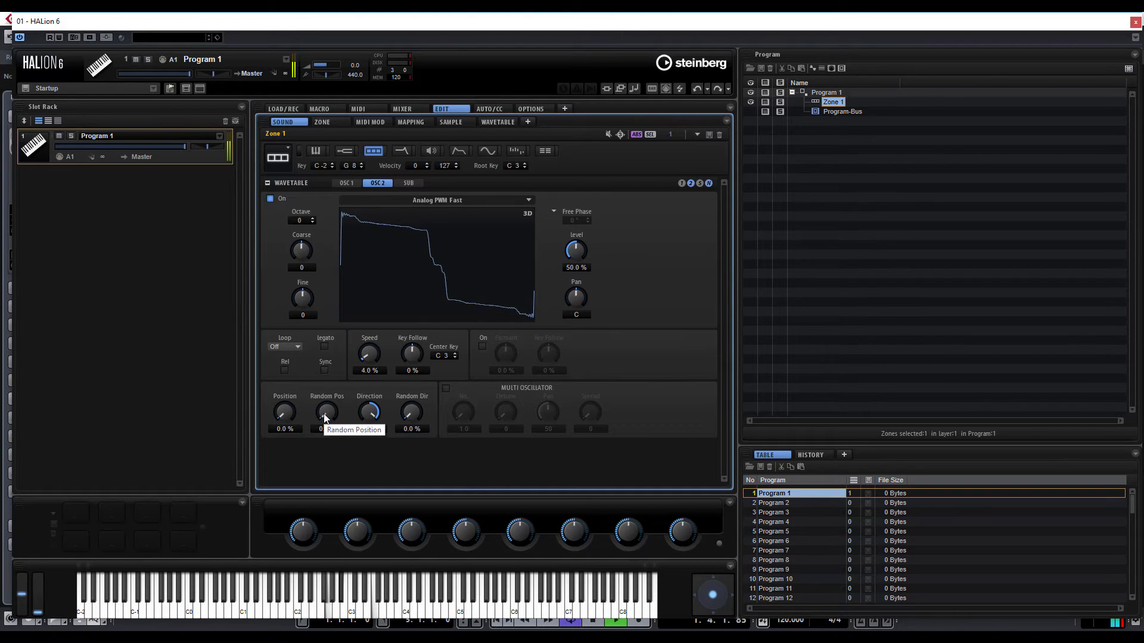
pyautogui.moveTo(325, 417); pyautogui.dragTo(326, 380)
pyautogui.moveTo(284, 413); pyautogui.dragTo(349, 361)
pyautogui.scroll(-2, 369, 354)
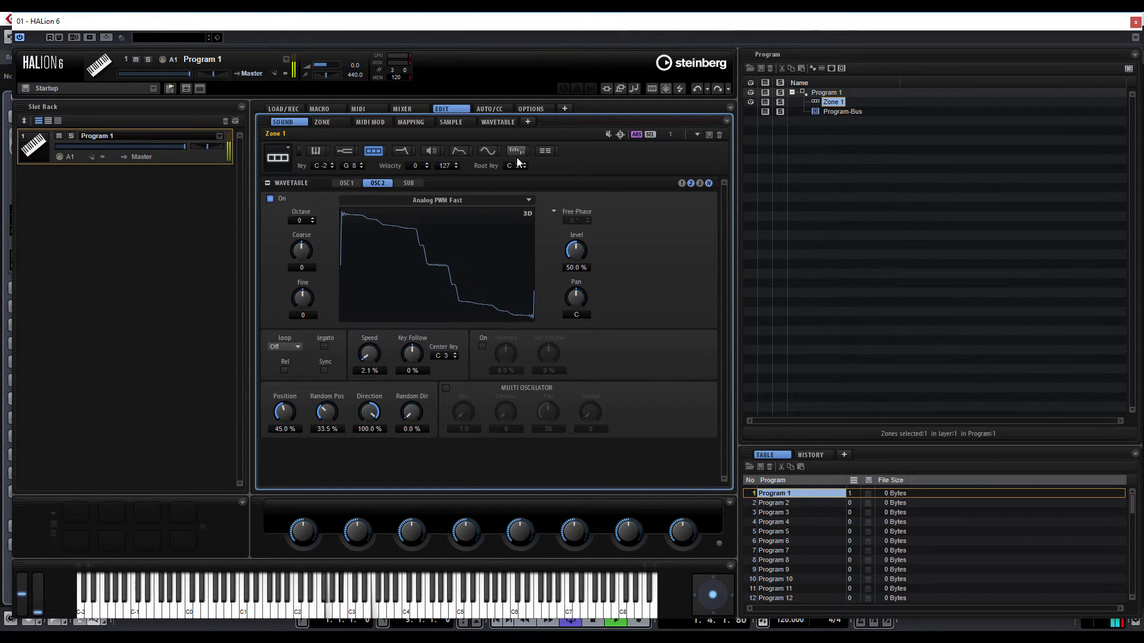
pyautogui.click(400, 152)
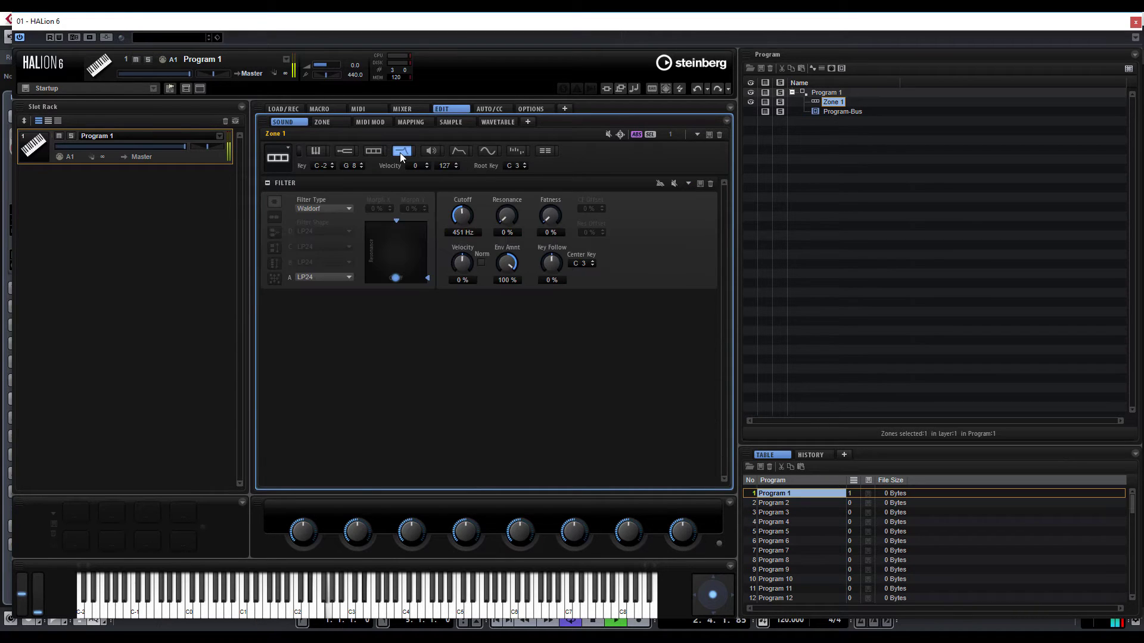
pyautogui.click(466, 151)
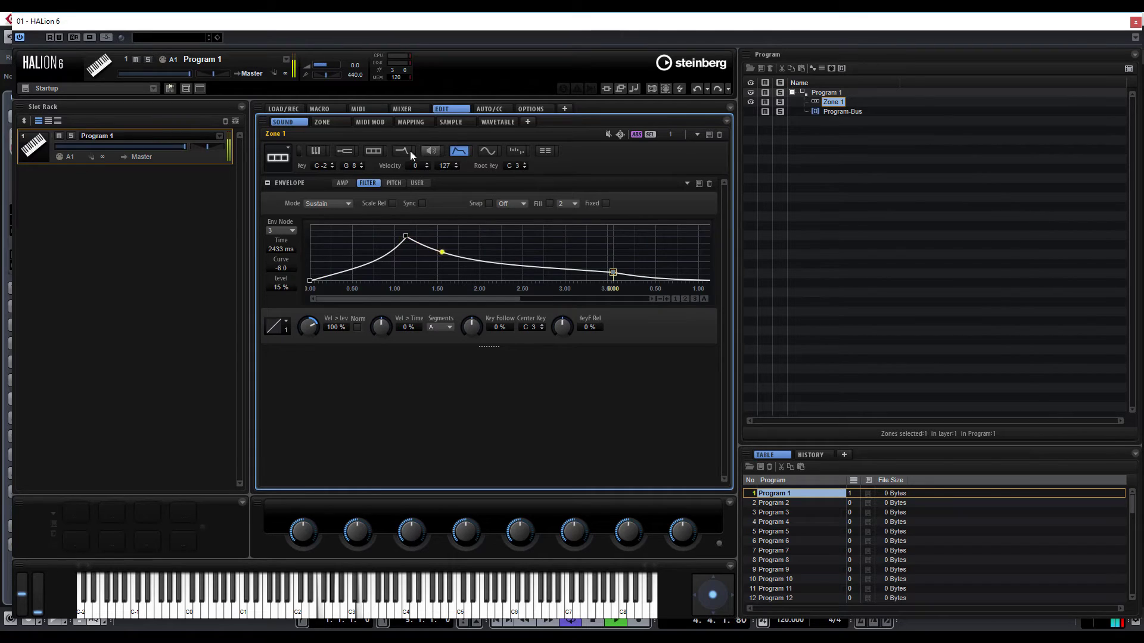
pyautogui.click(379, 152)
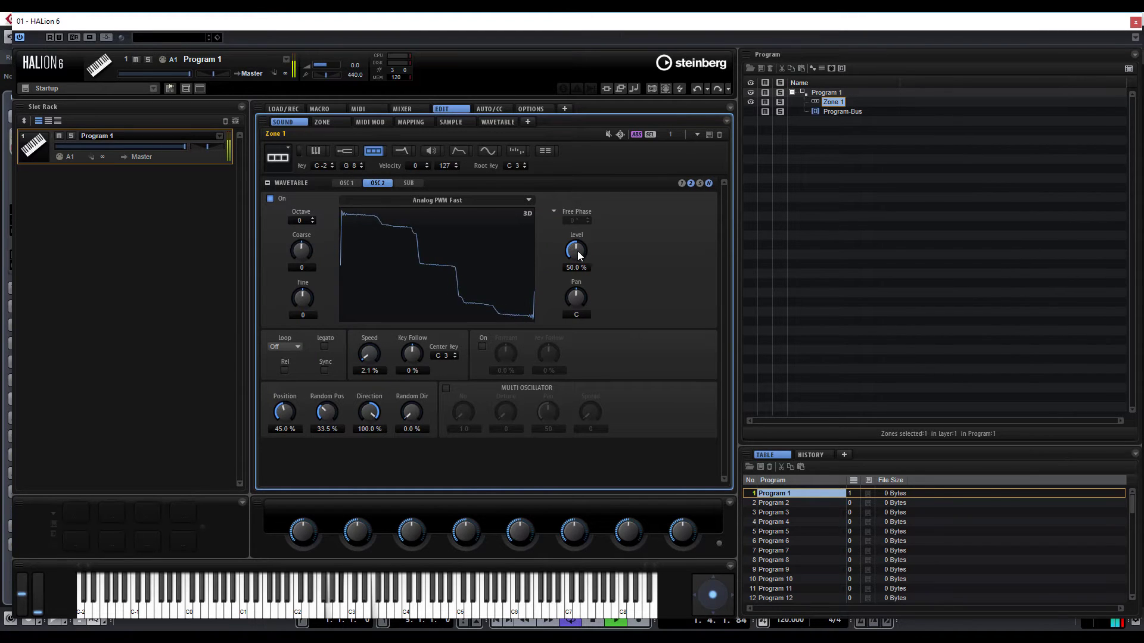
# Step: Enable oscillator 2's multi-oscillator with 2.6 voices, spread 75, pan 83, detune 6
pyautogui.click(445, 388)
pyautogui.moveTo(466, 415)
pyautogui.mouseDown()
pyautogui.moveTo(460, 396)
pyautogui.moveTo(512, 407)
pyautogui.mouseUp()
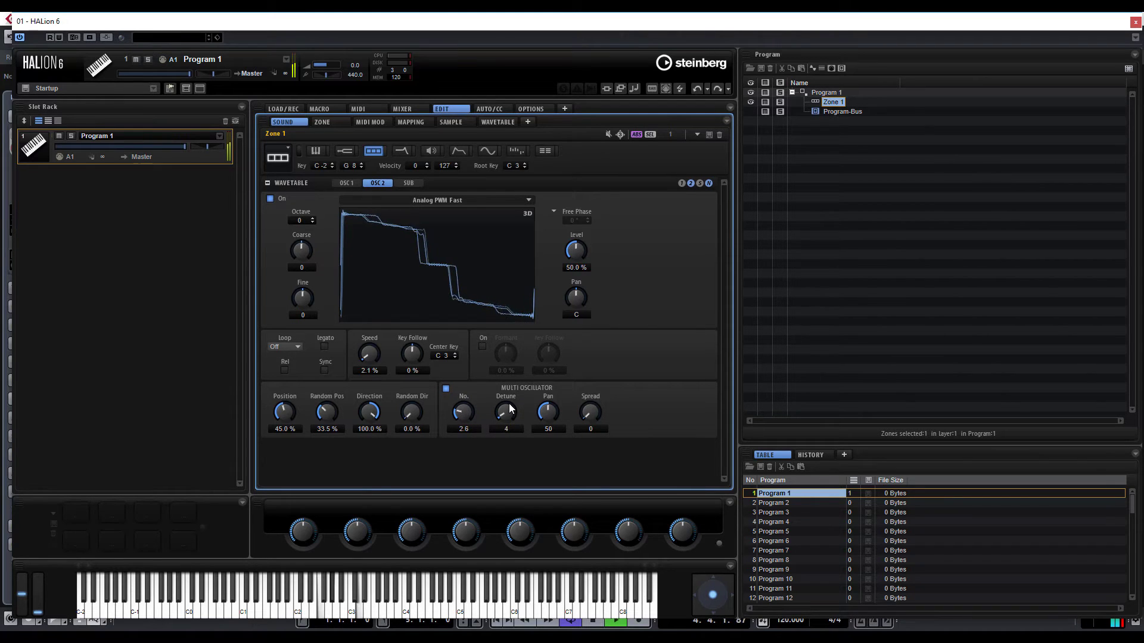
pyautogui.moveTo(590, 416); pyautogui.dragTo(595, 336)
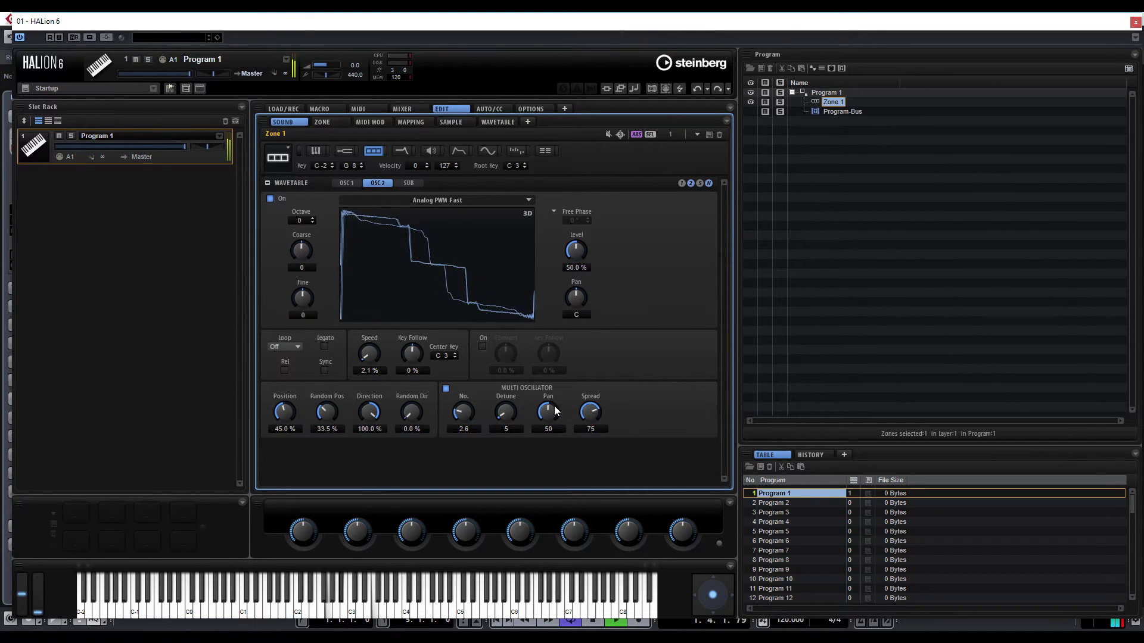
pyautogui.moveTo(548, 414); pyautogui.dragTo(556, 385)
pyautogui.moveTo(506, 421); pyautogui.dragTo(505, 419)
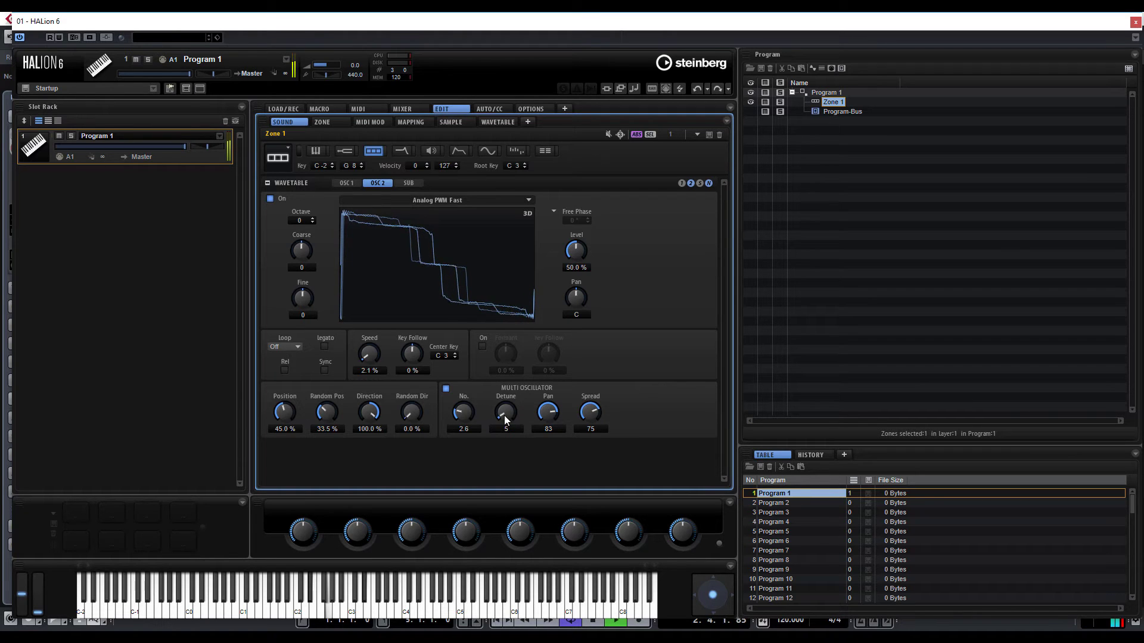
# Step: Switch oscillator 1 on and readjust oscillator 2's level
pyautogui.click(346, 184)
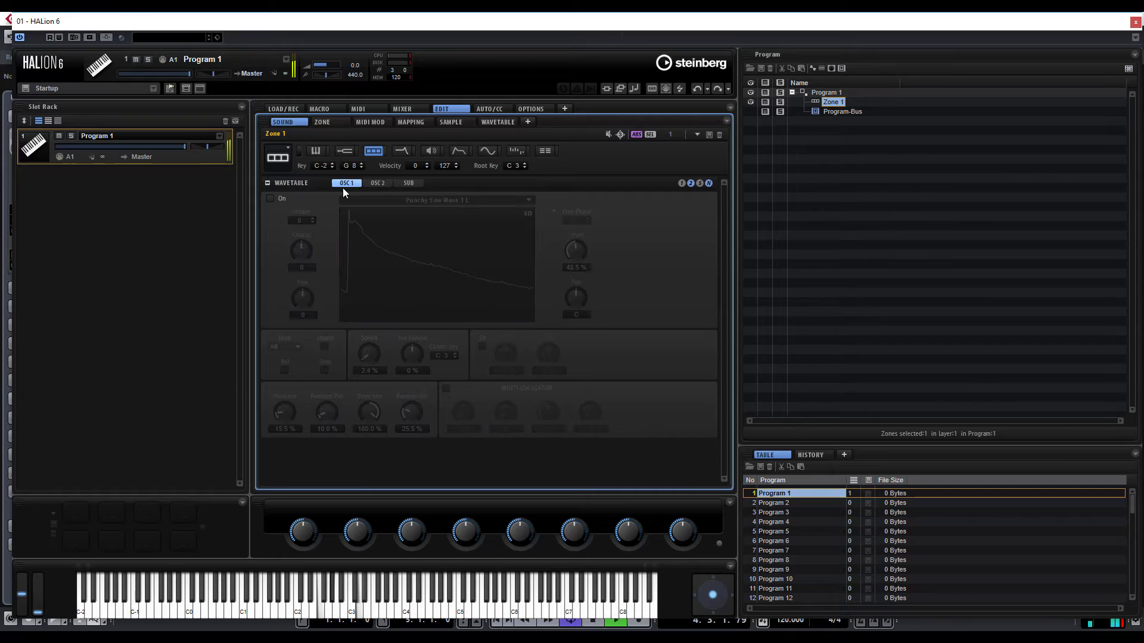
pyautogui.click(271, 198)
pyautogui.click(378, 184)
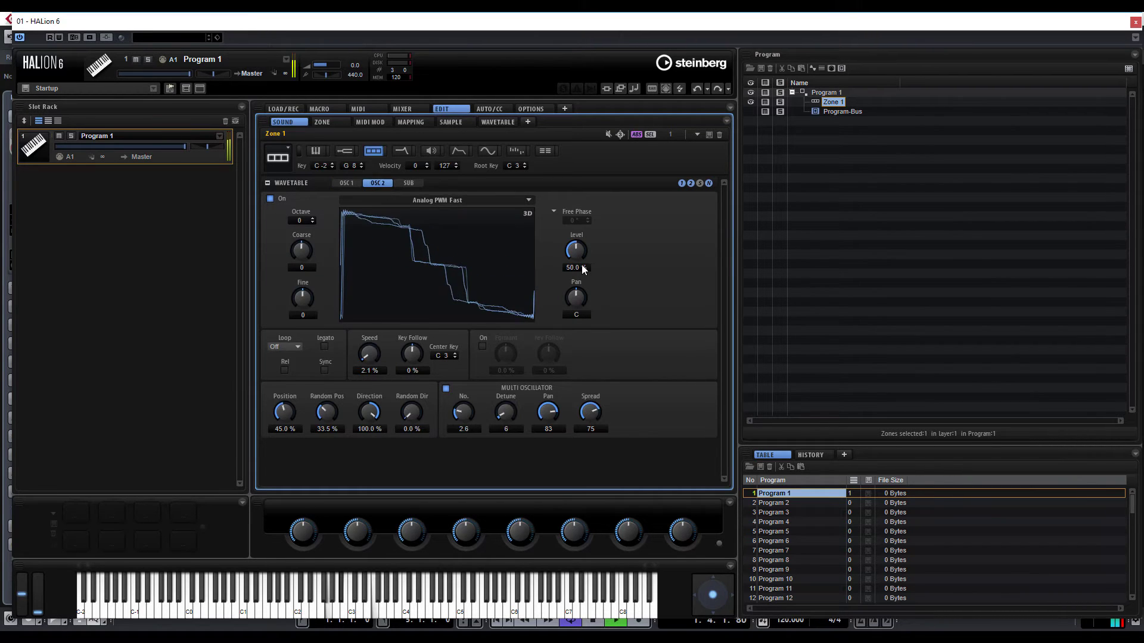
pyautogui.moveTo(583, 269); pyautogui.dragTo(579, 348)
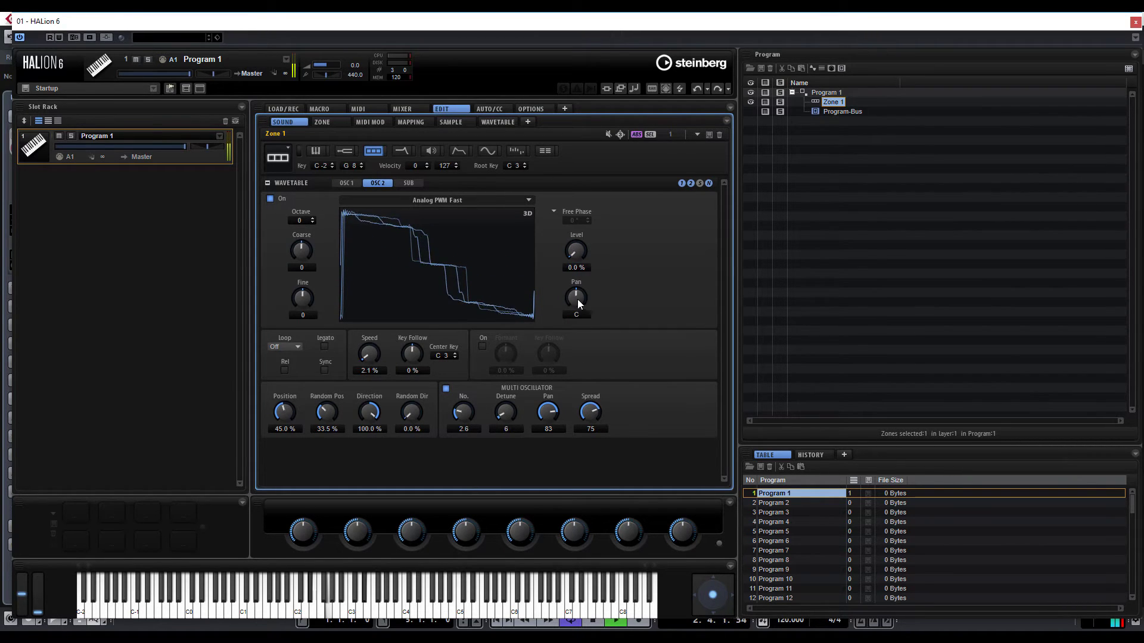
pyautogui.moveTo(574, 250)
pyautogui.mouseDown()
pyautogui.moveTo(572, 197)
pyautogui.moveTo(571, 241)
pyautogui.mouseUp()
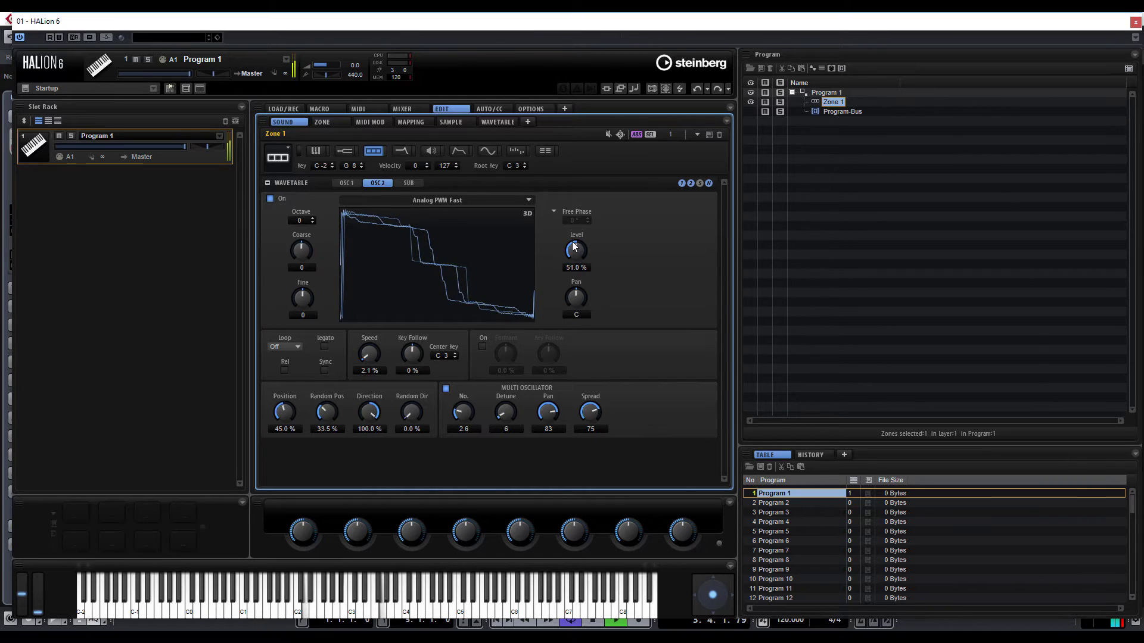
# Step: Set oscillator 1 to 33.5% level panned R21, and pan oscillator 2 to L28
pyautogui.click(347, 182)
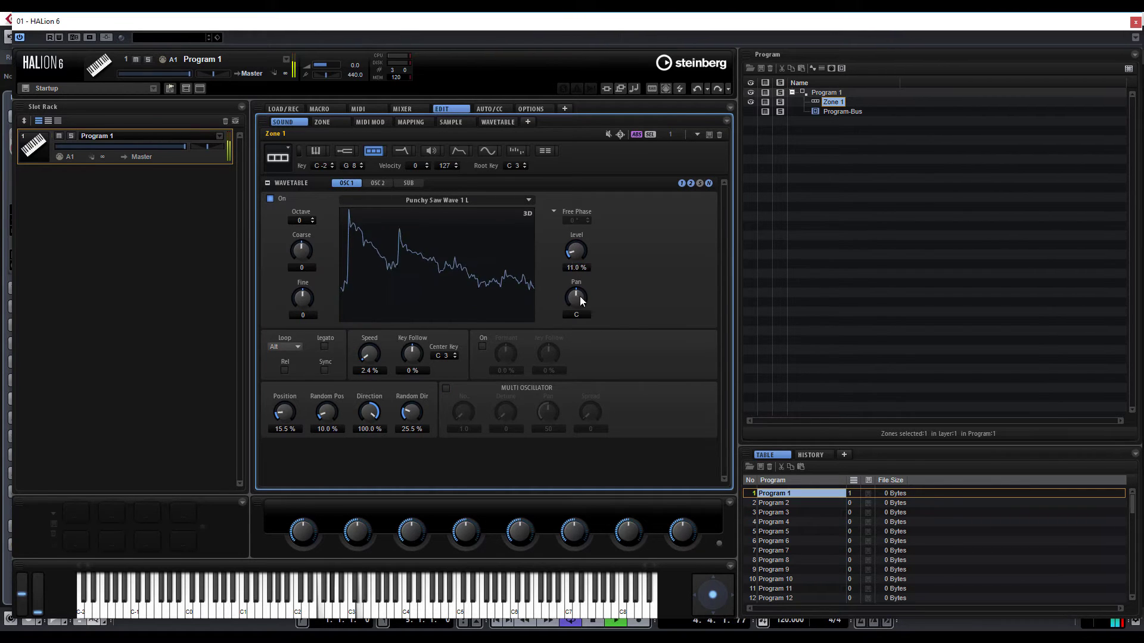
pyautogui.scroll(10, 578, 268)
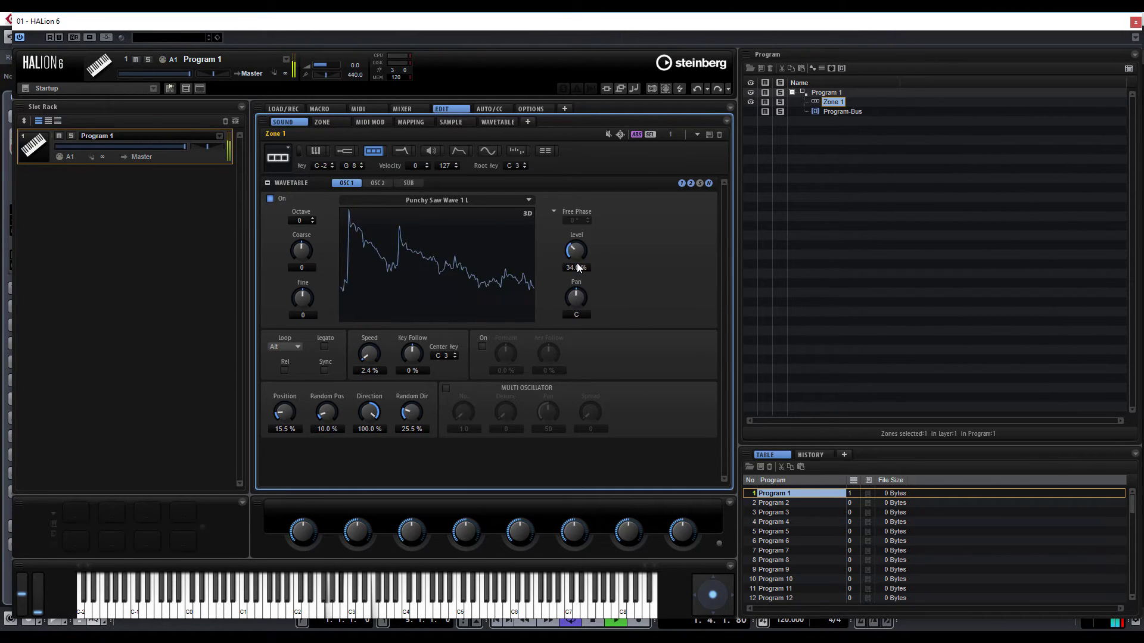
pyautogui.scroll(-1, 578, 268)
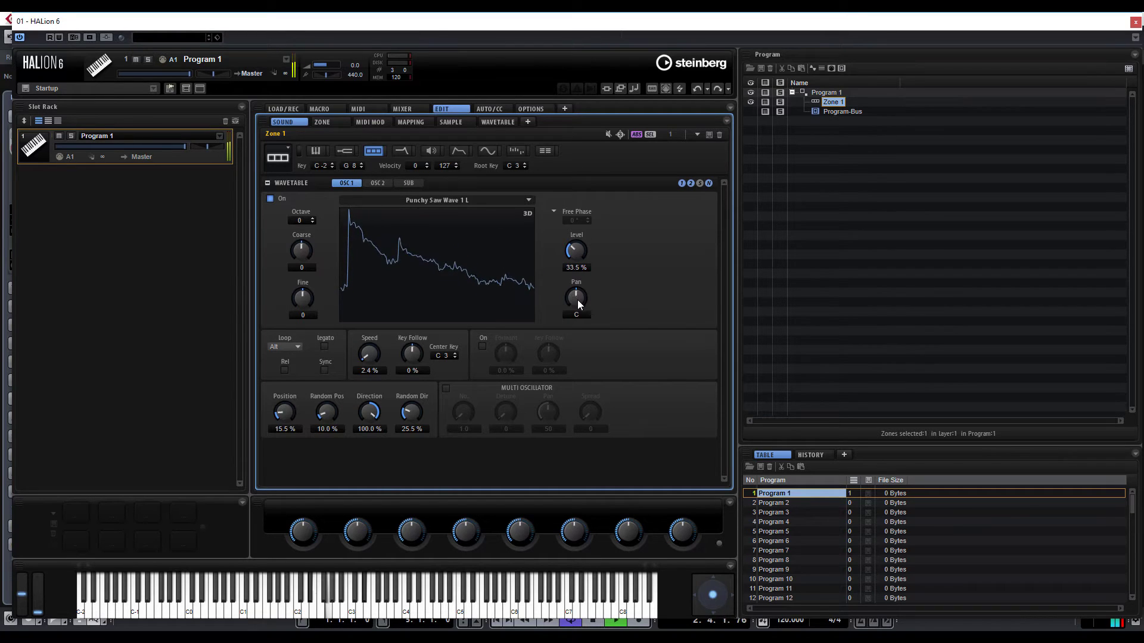
pyautogui.scroll(10, 577, 298)
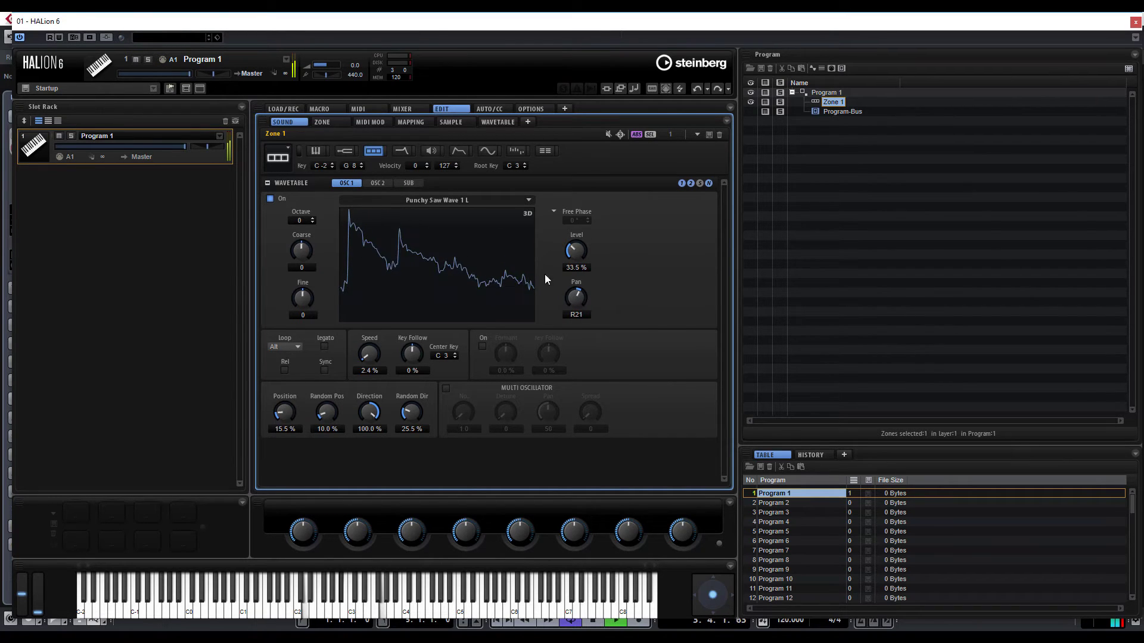
pyautogui.click(379, 182)
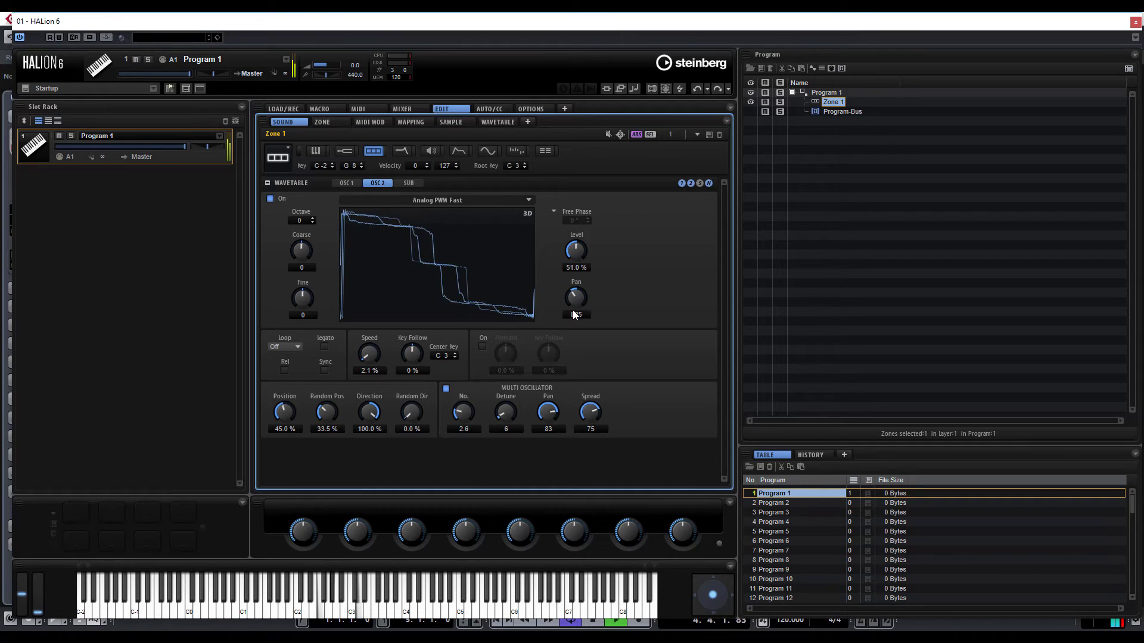
pyautogui.scroll(-3, 574, 311)
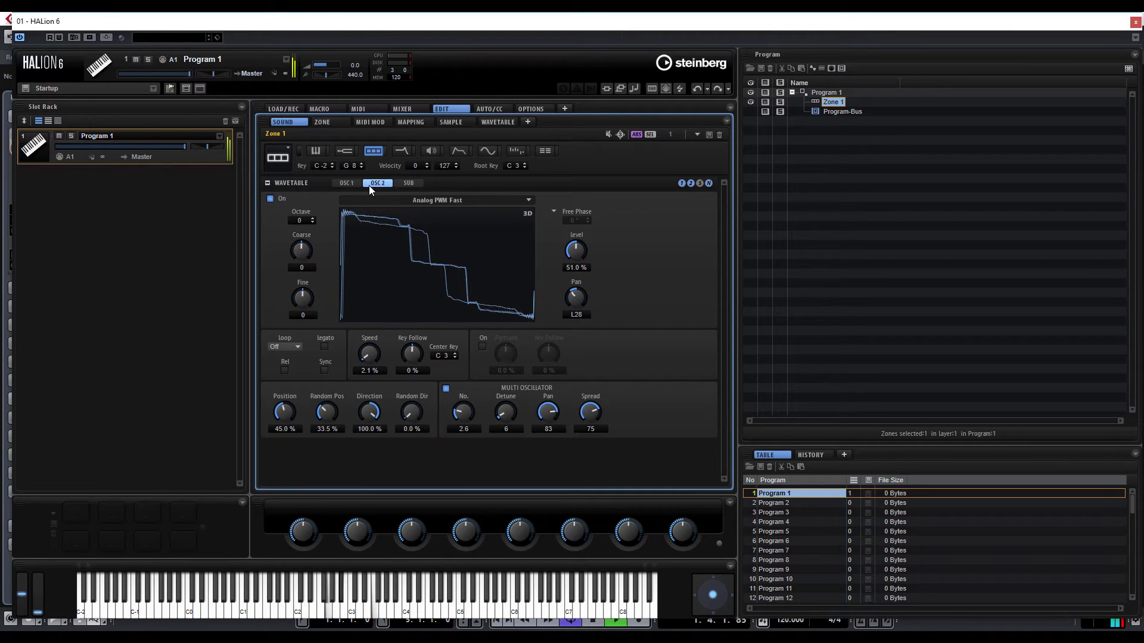
pyautogui.click(348, 182)
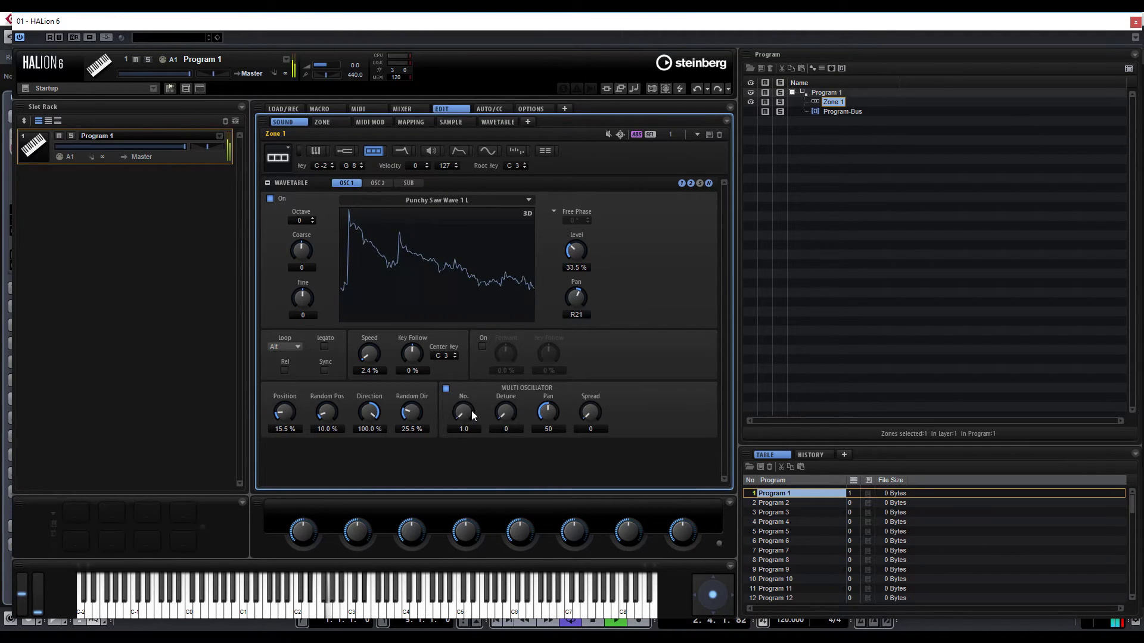
# Step: Give oscillator 1 a 2.5-voice multi-oscillator with detune 9, pan 61, spread 100
pyautogui.moveTo(473, 415); pyautogui.dragTo(508, 405)
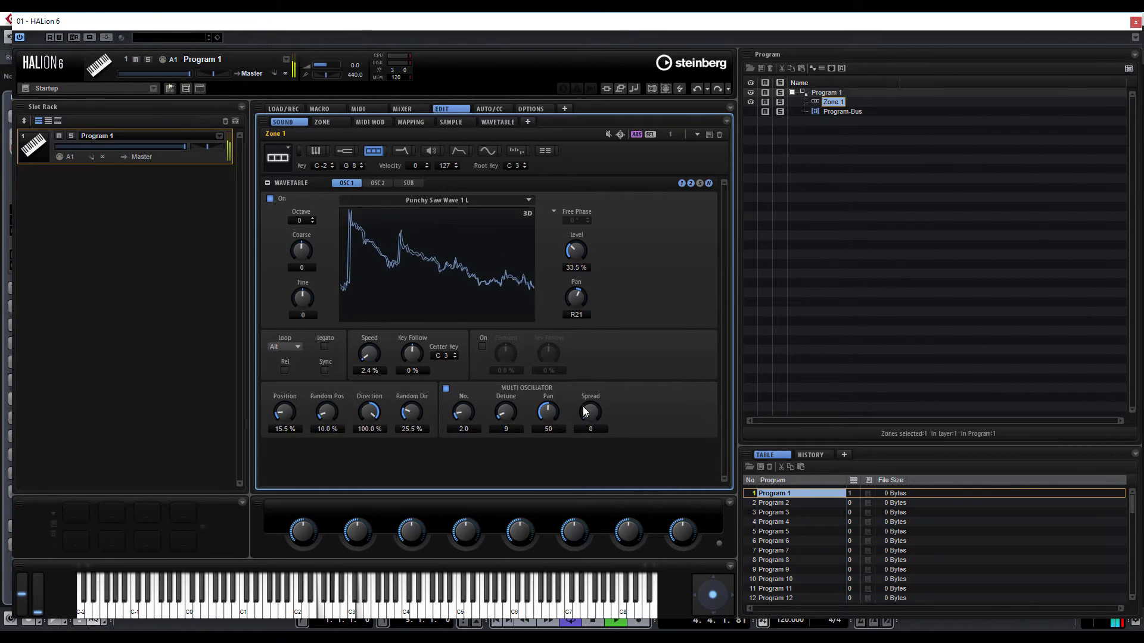
pyautogui.moveTo(585, 411); pyautogui.dragTo(613, 295)
pyautogui.moveTo(548, 413); pyautogui.dragTo(549, 405)
pyautogui.moveTo(459, 416); pyautogui.dragTo(462, 408)
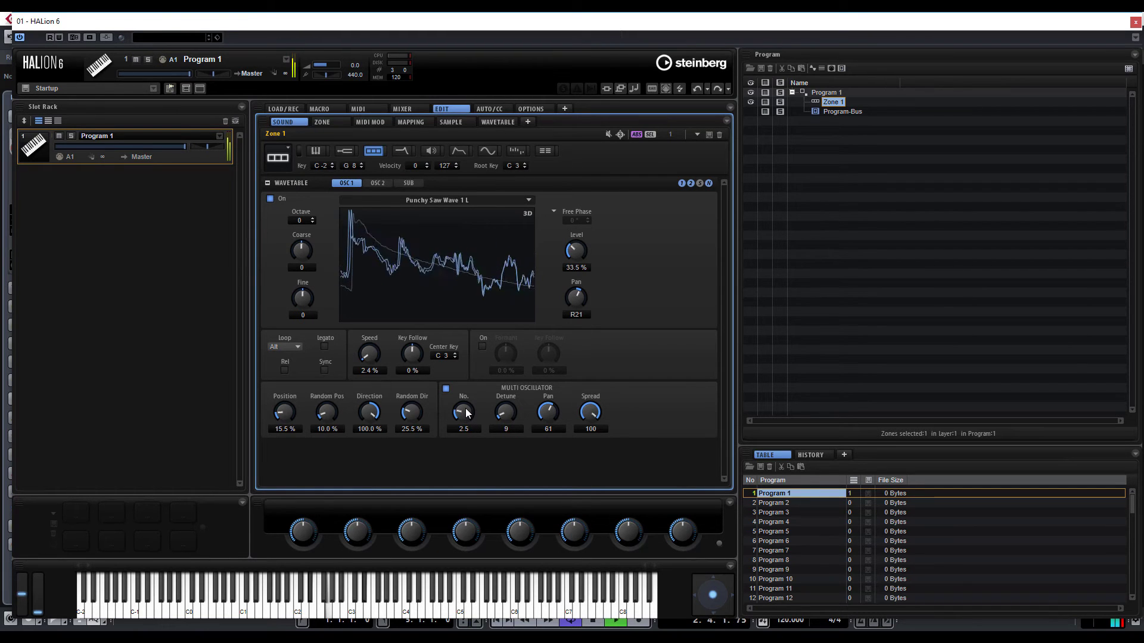
# Step: Set oscillator 1's speed to 1.3%, random position to 0% and position to 4%
pyautogui.moveTo(368, 354); pyautogui.dragTo(367, 359)
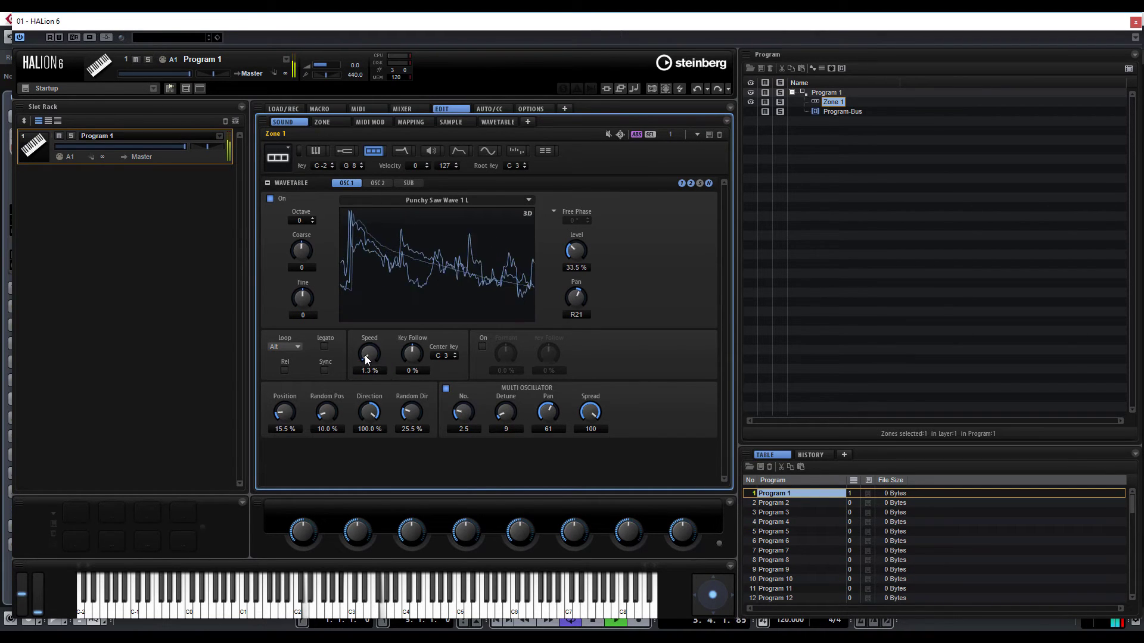
pyautogui.moveTo(327, 412); pyautogui.dragTo(346, 463)
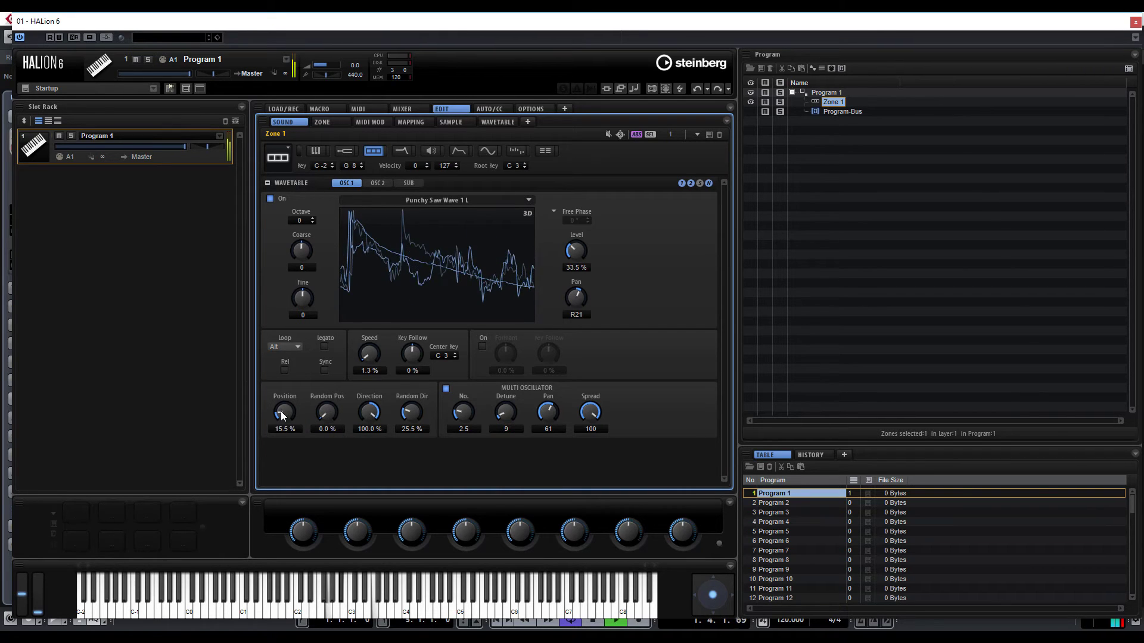
pyautogui.moveTo(283, 415); pyautogui.dragTo(283, 426)
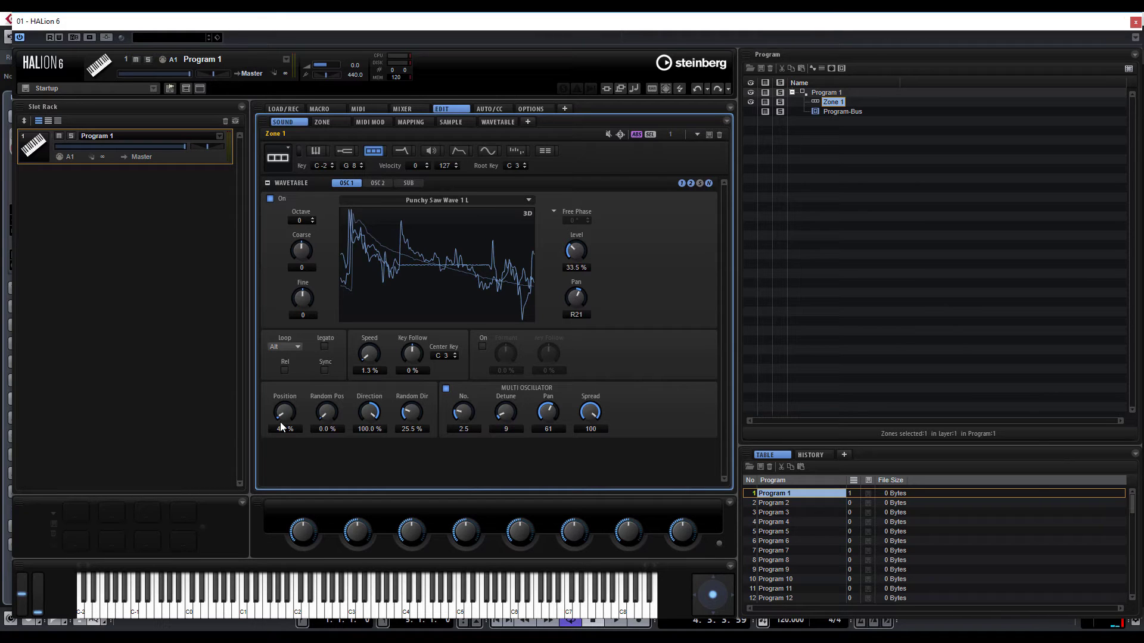
pyautogui.click(545, 151)
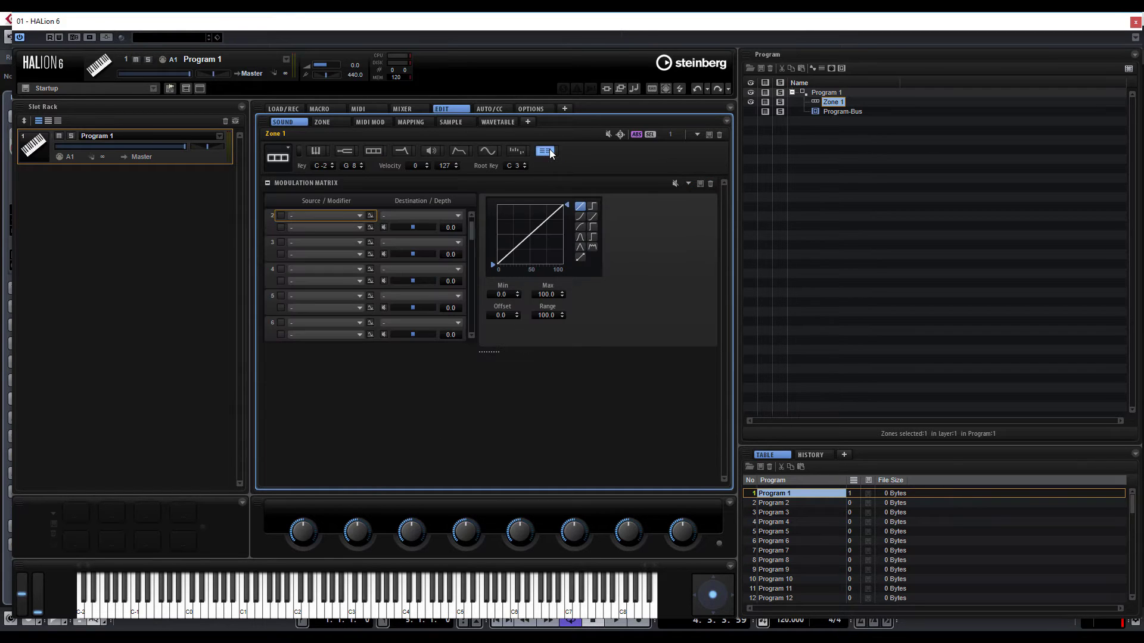
# Step: In matrix row 2, route LFO 1 to the Wavetable 1 formant parameter
pyautogui.click(317, 219)
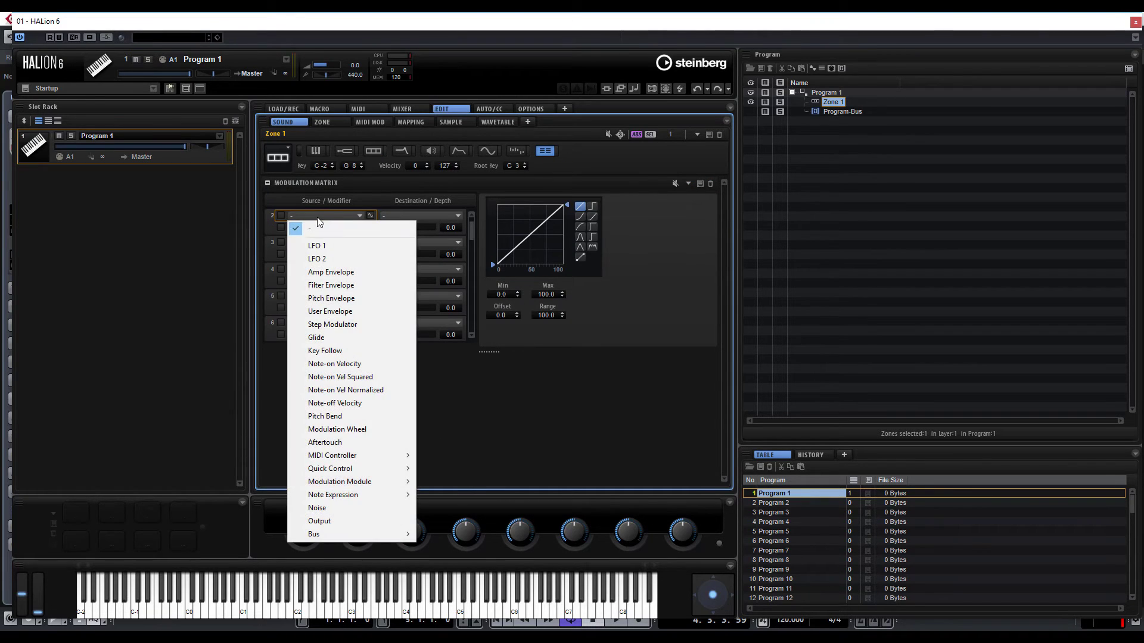
pyautogui.click(332, 247)
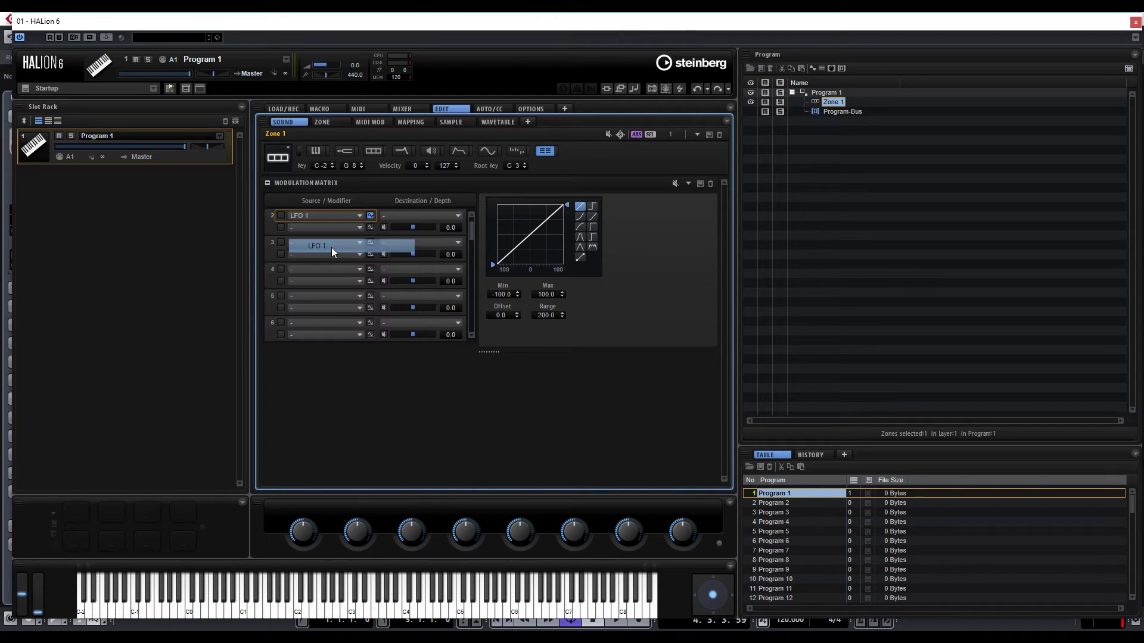
pyautogui.click(420, 217)
pyautogui.moveTo(444, 483)
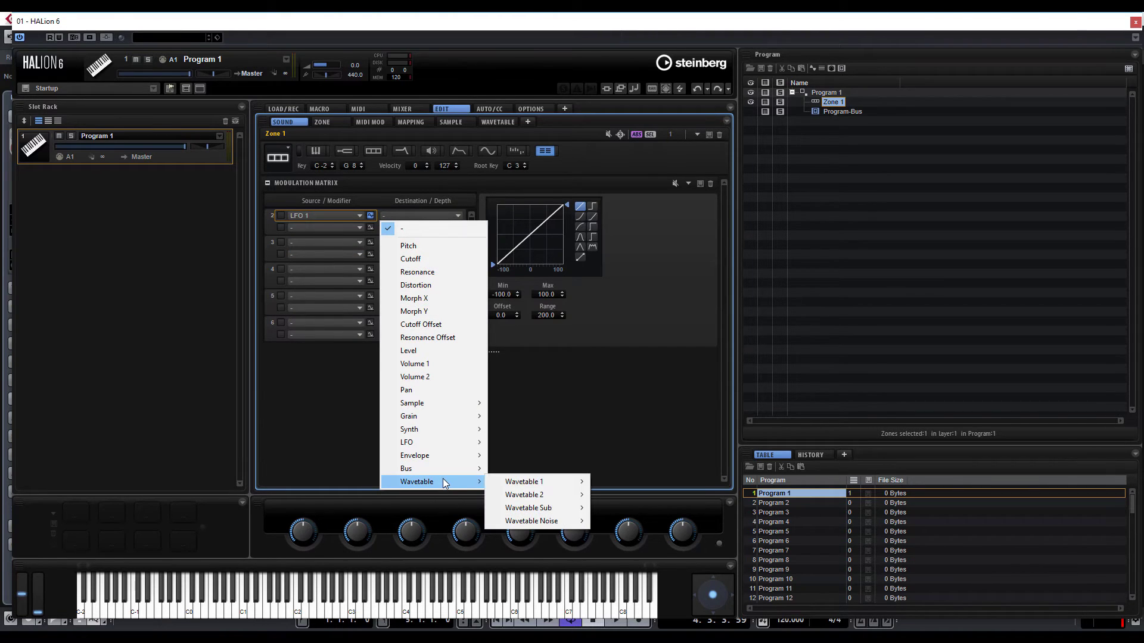
pyautogui.moveTo(543, 482)
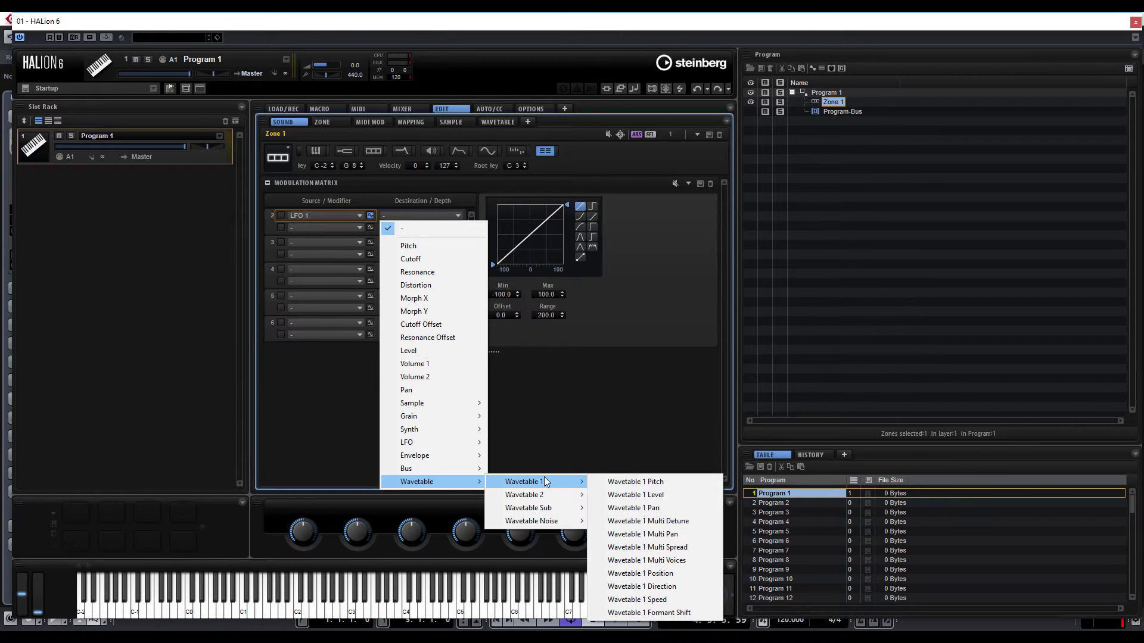
pyautogui.click(667, 613)
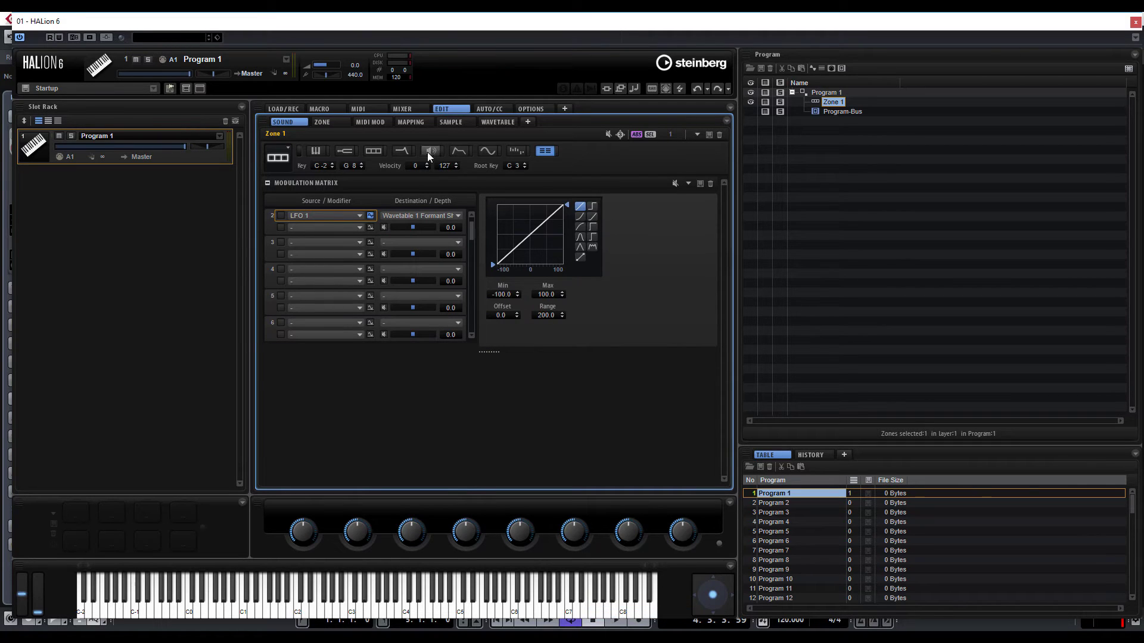
# Step: Enable formant shifting on oscillator 1 and set Formant to 12.0%
pyautogui.click(373, 153)
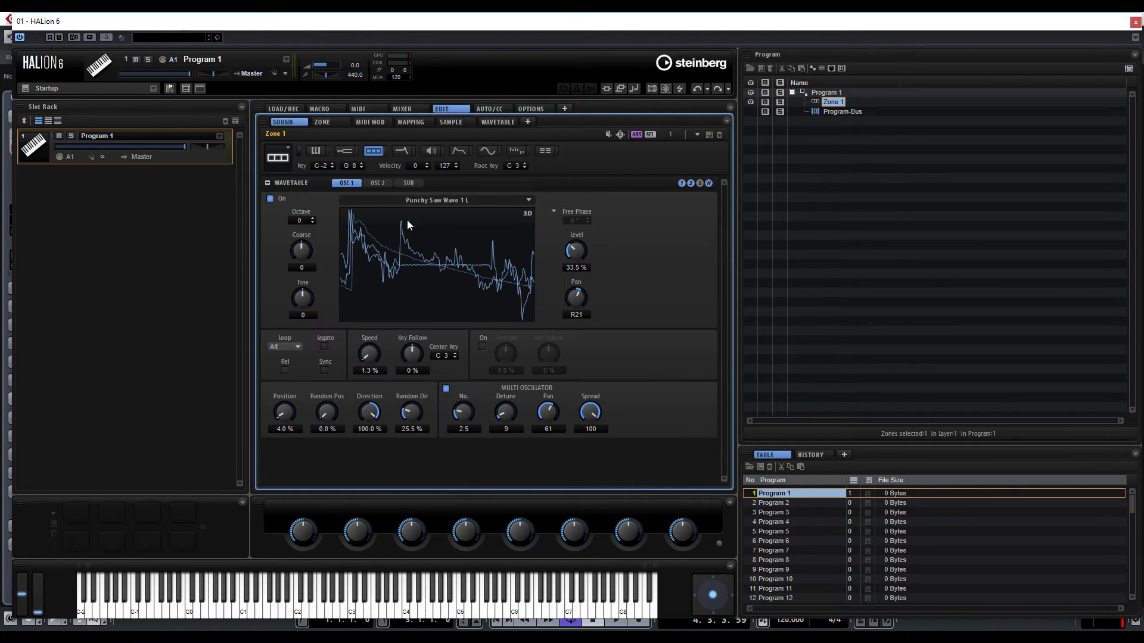
pyautogui.click(482, 347)
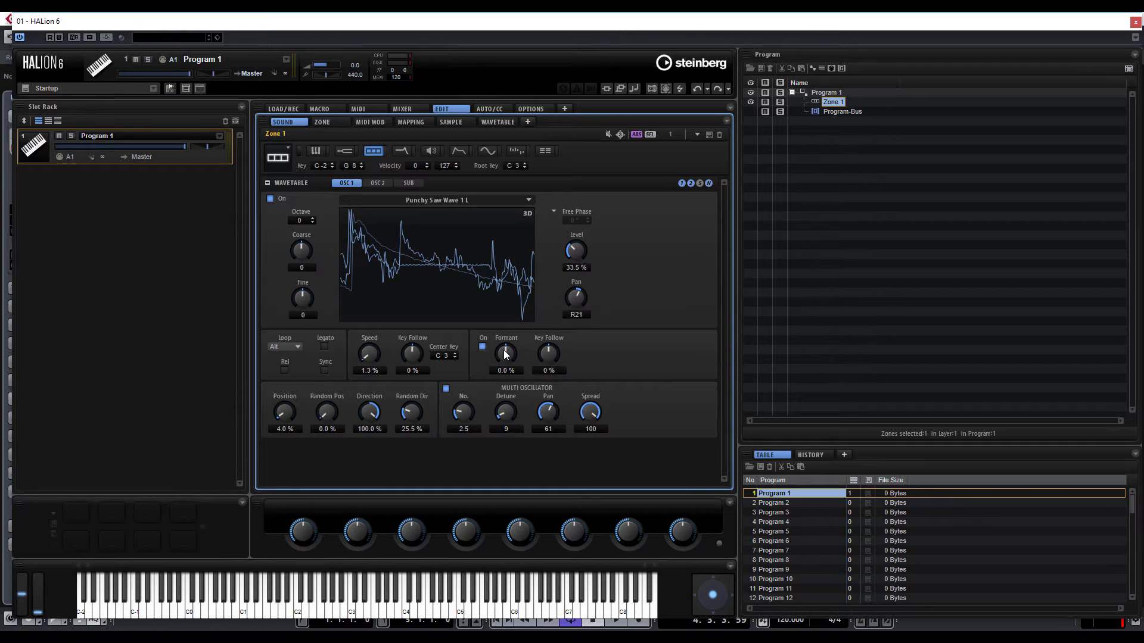
pyautogui.moveTo(504, 353); pyautogui.dragTo(499, 323)
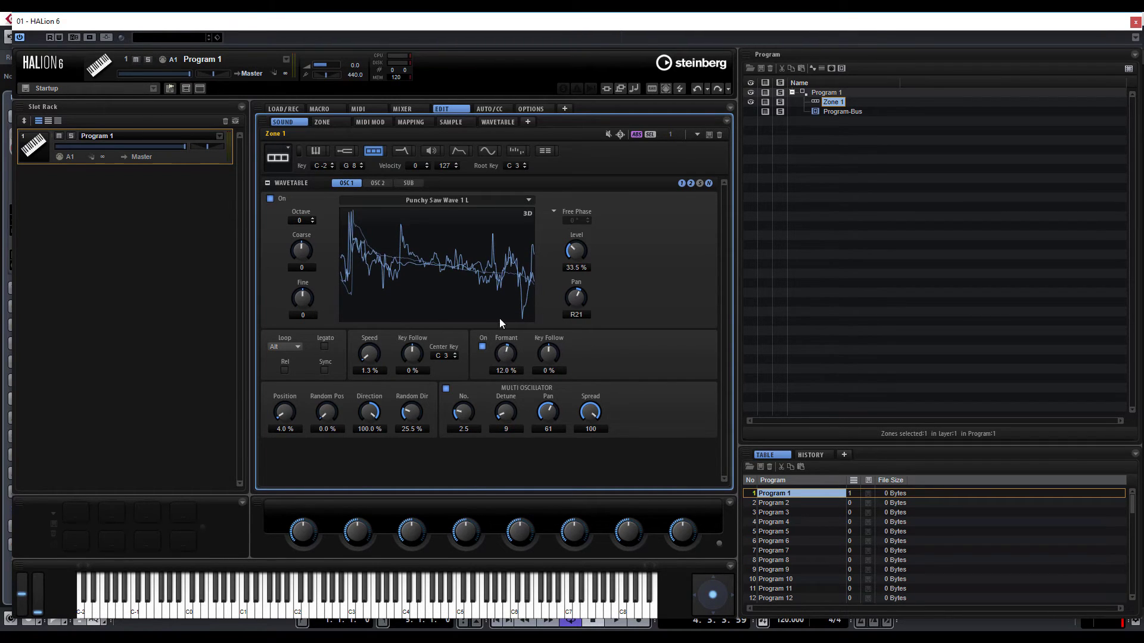
pyautogui.click(546, 151)
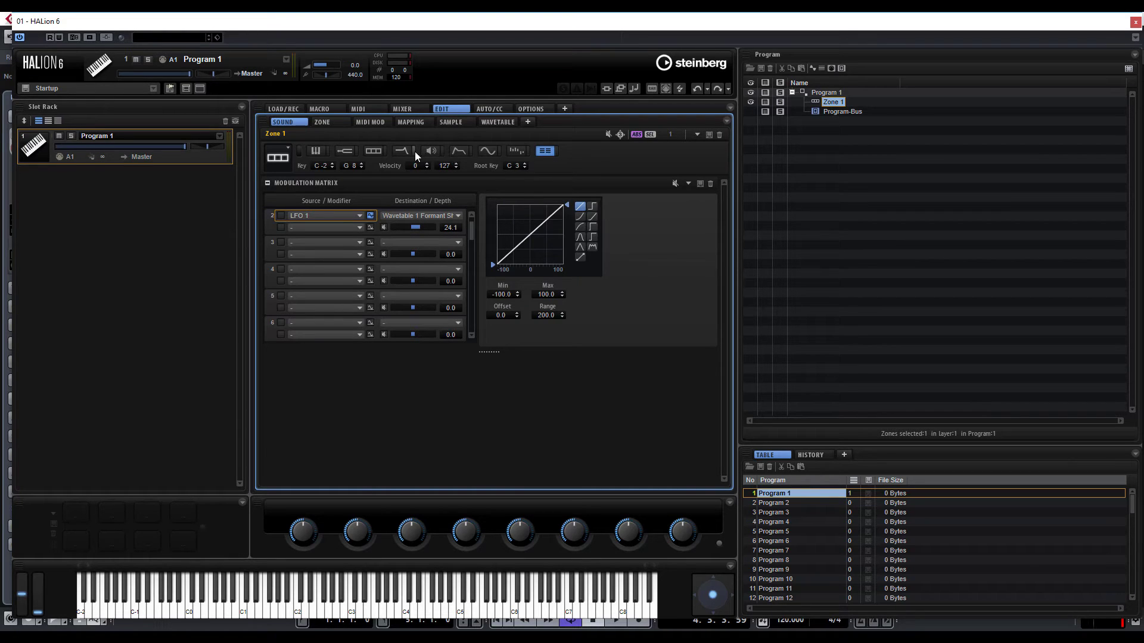
pyautogui.click(373, 151)
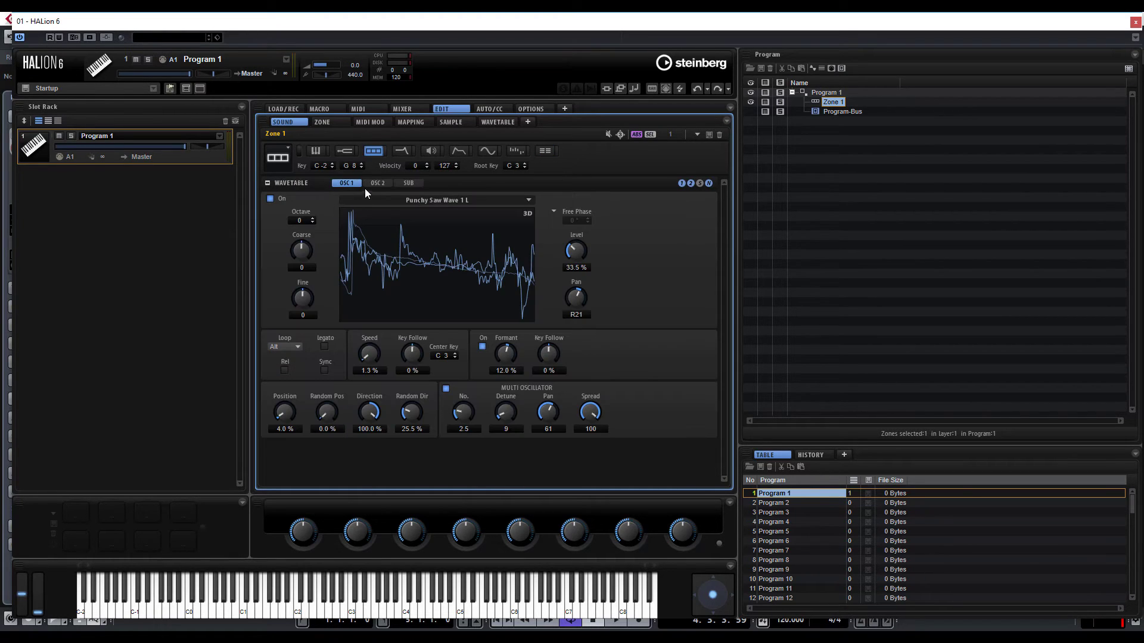
# Step: Turn oscillator 2 off, start playback, and deepen row 2's formant modulation to 44.3
pyautogui.click(379, 183)
pyautogui.click(271, 199)
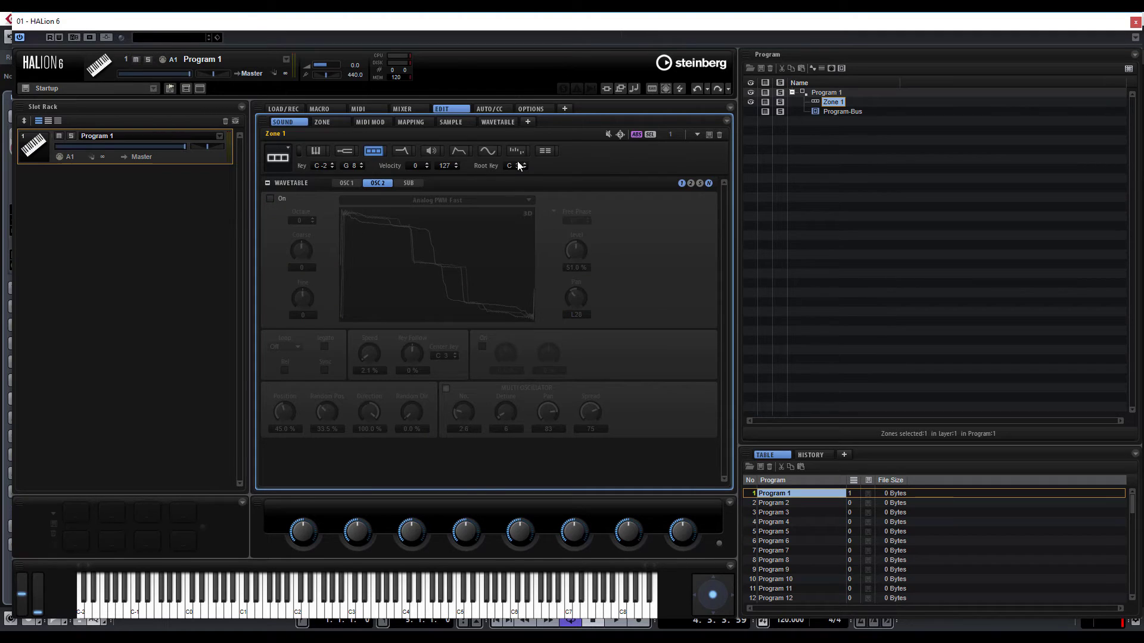
pyautogui.press('space')
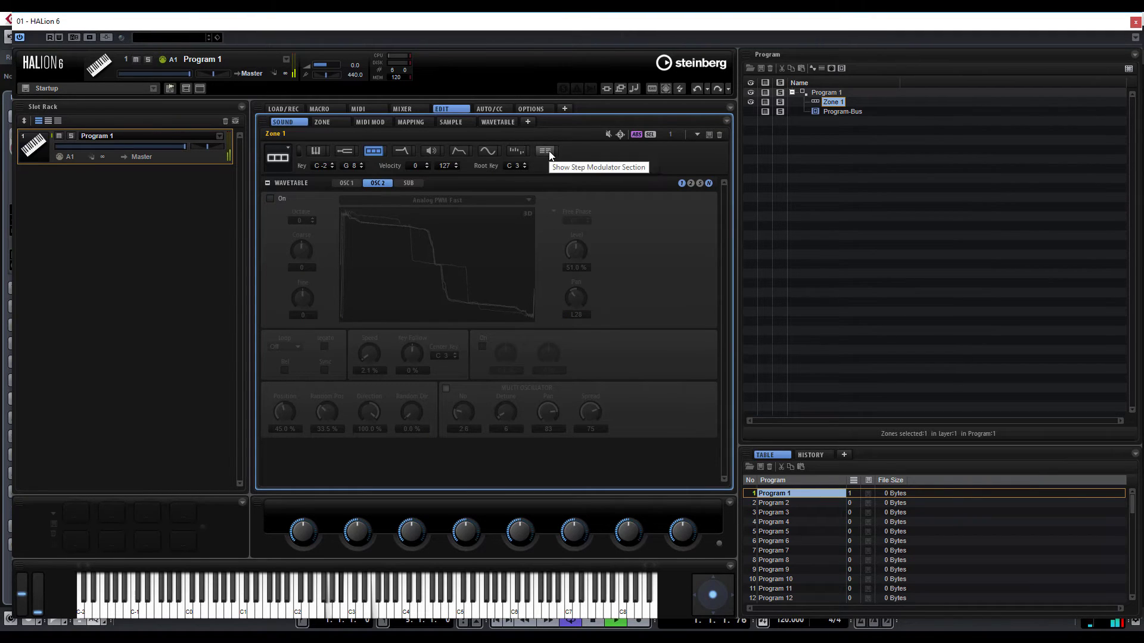
pyautogui.click(545, 151)
pyautogui.moveTo(416, 229); pyautogui.dragTo(423, 229)
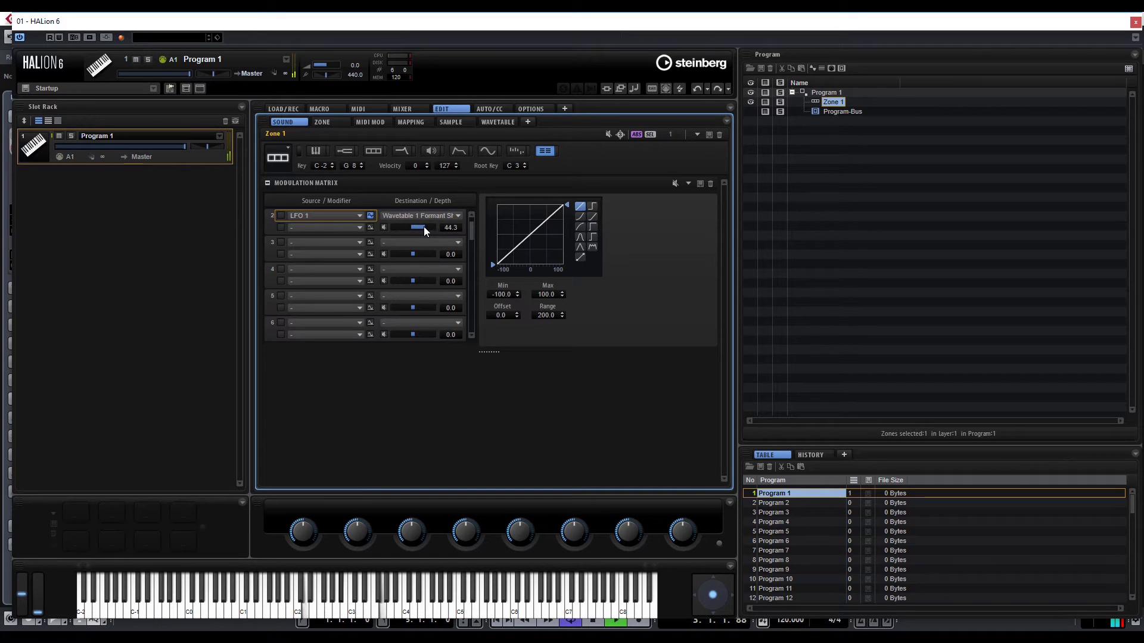
# Step: Set LFO 1 to Tempo + Retrig sync with a 1/2 frequency
pyautogui.click(488, 151)
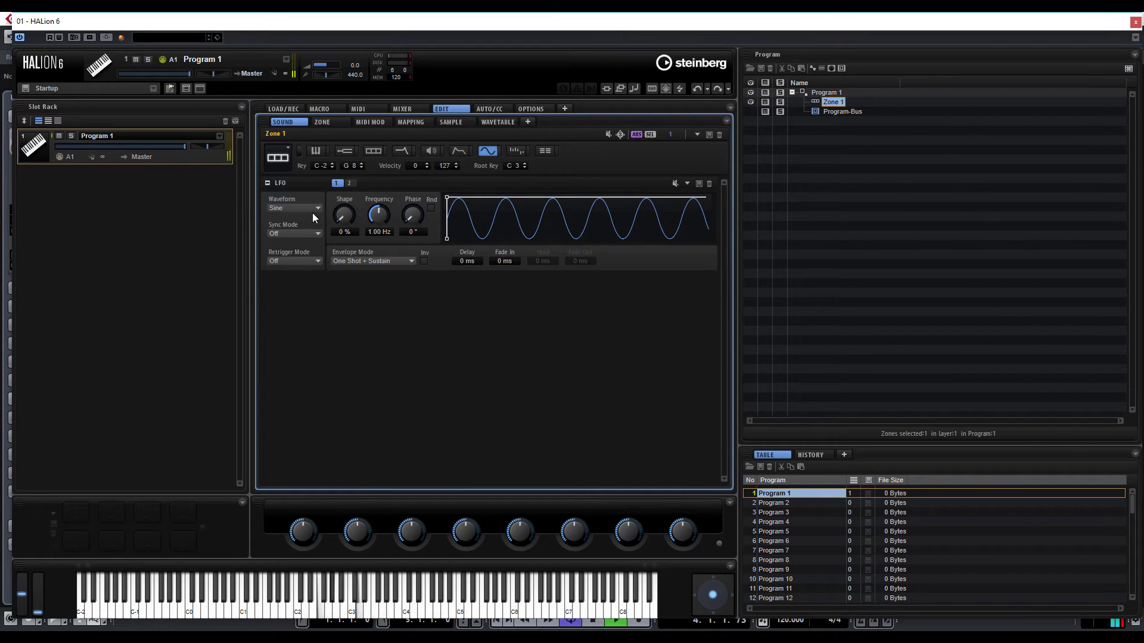
pyautogui.click(292, 234)
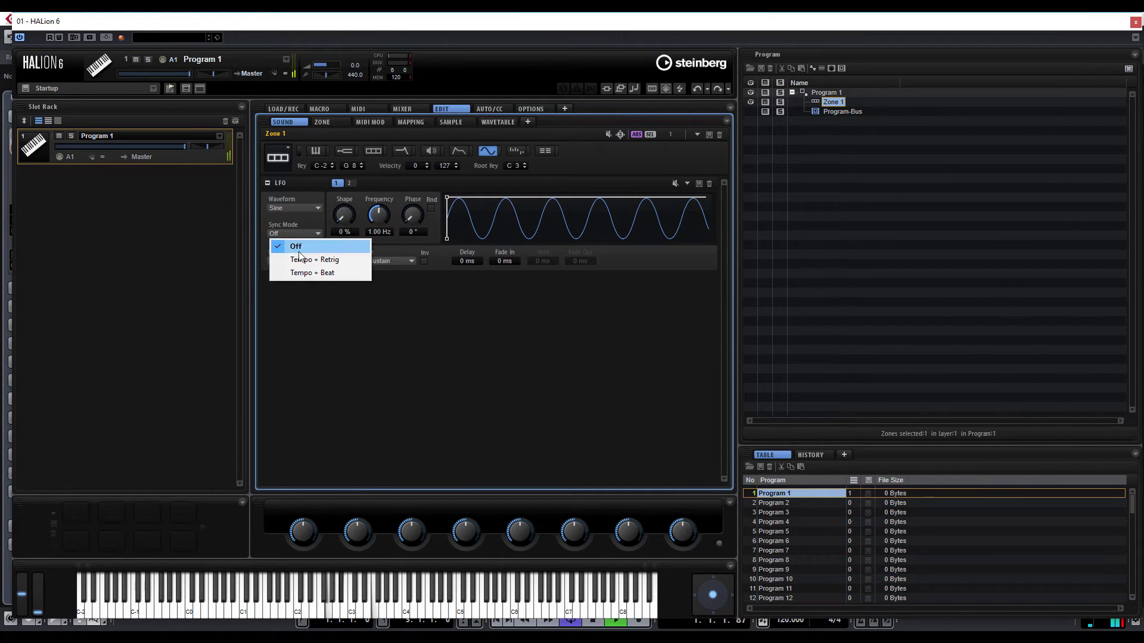
pyautogui.click(293, 260)
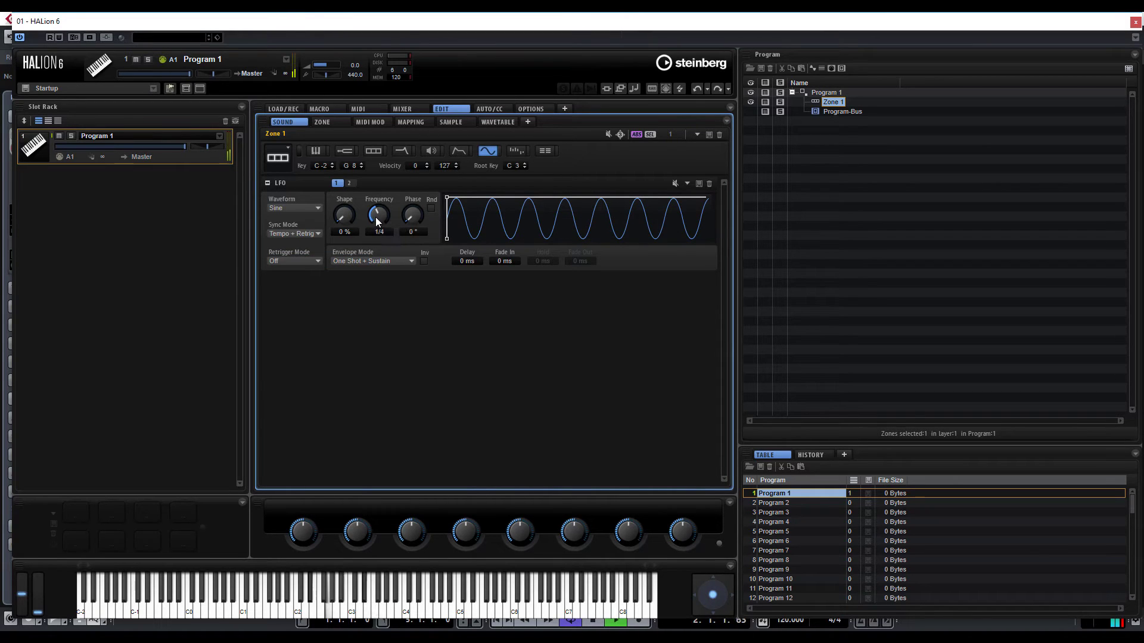
pyautogui.moveTo(376, 223); pyautogui.dragTo(377, 206)
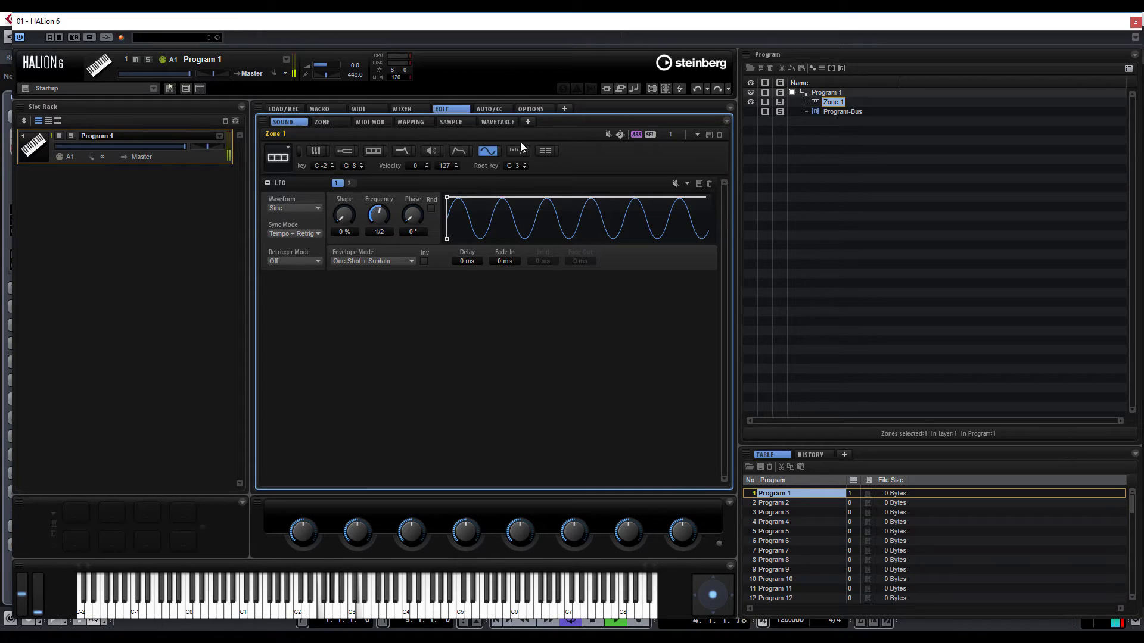
pyautogui.click(545, 150)
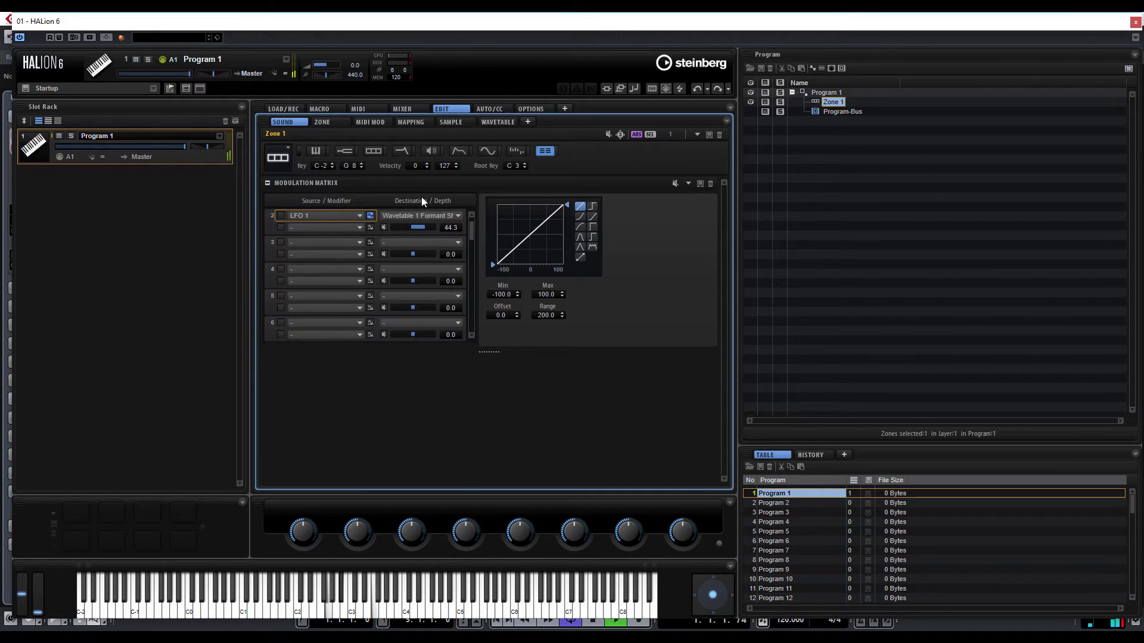
# Step: Lower row 2's formant depth to 6.3 and route LFO 1 to Pan at 24.1 in row 3
pyautogui.click(420, 228)
pyautogui.moveTo(417, 228); pyautogui.dragTo(414, 228)
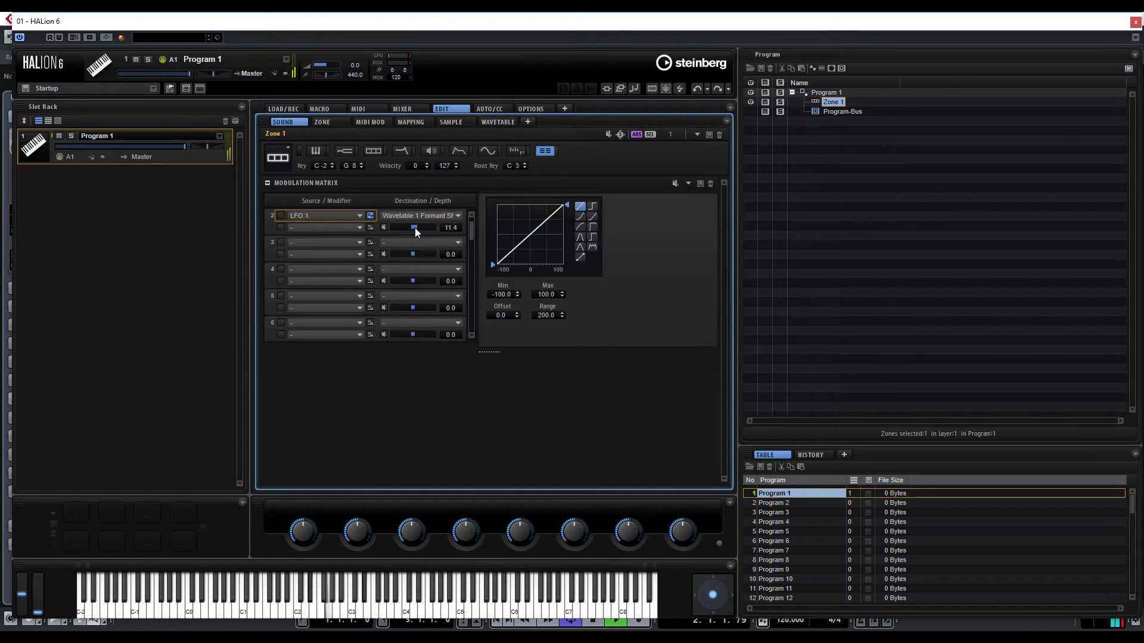
pyautogui.click(414, 243)
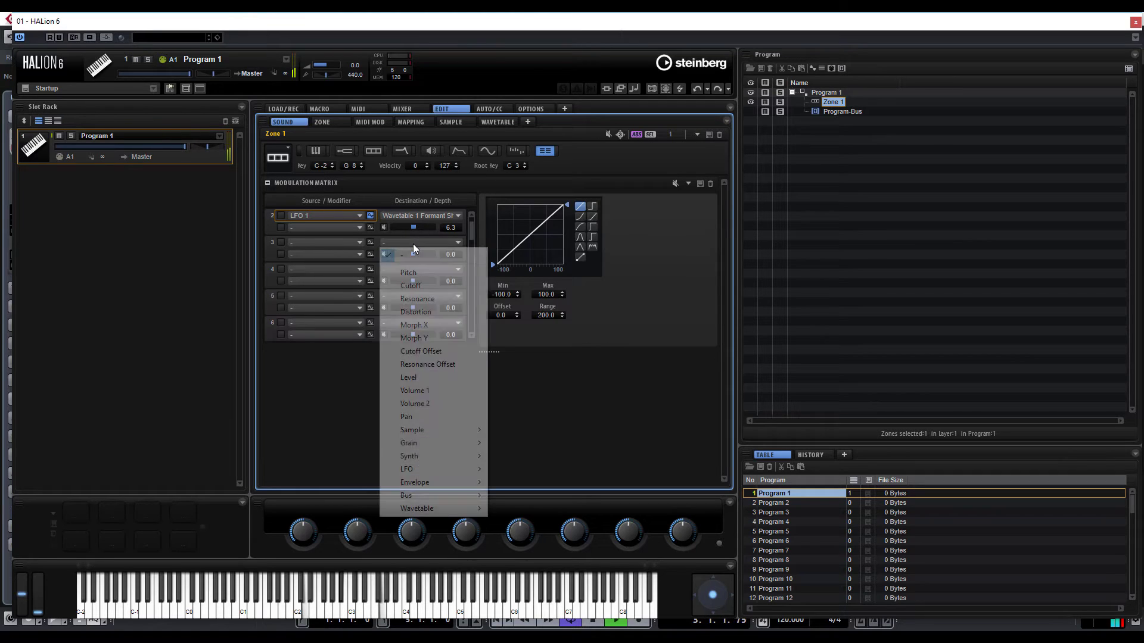
pyautogui.click(296, 239)
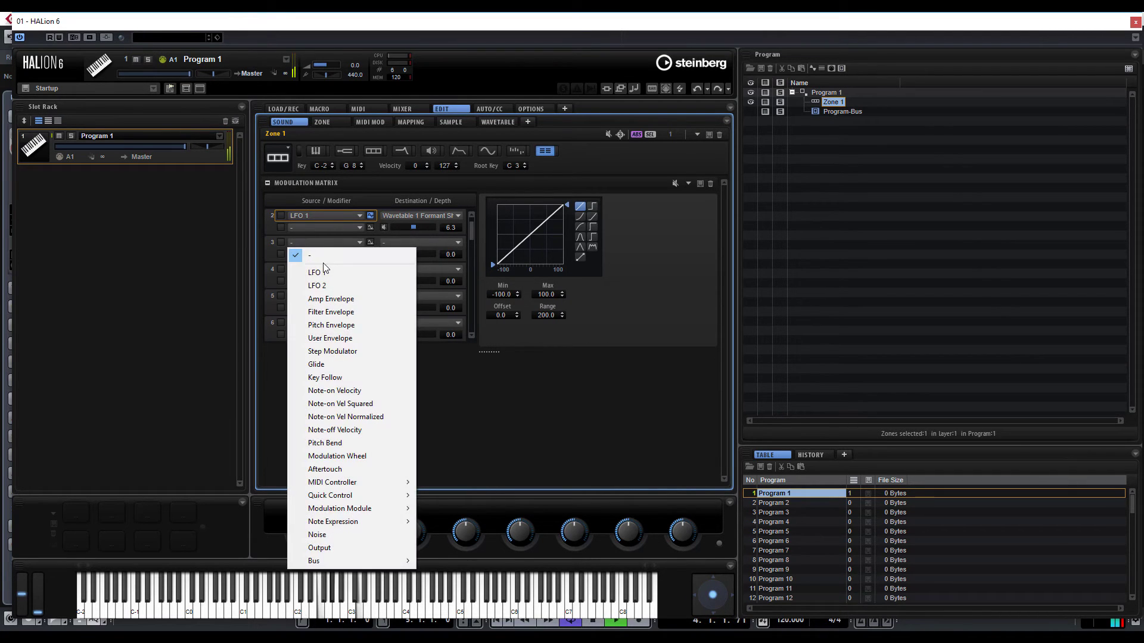
pyautogui.click(310, 276)
pyautogui.click(429, 243)
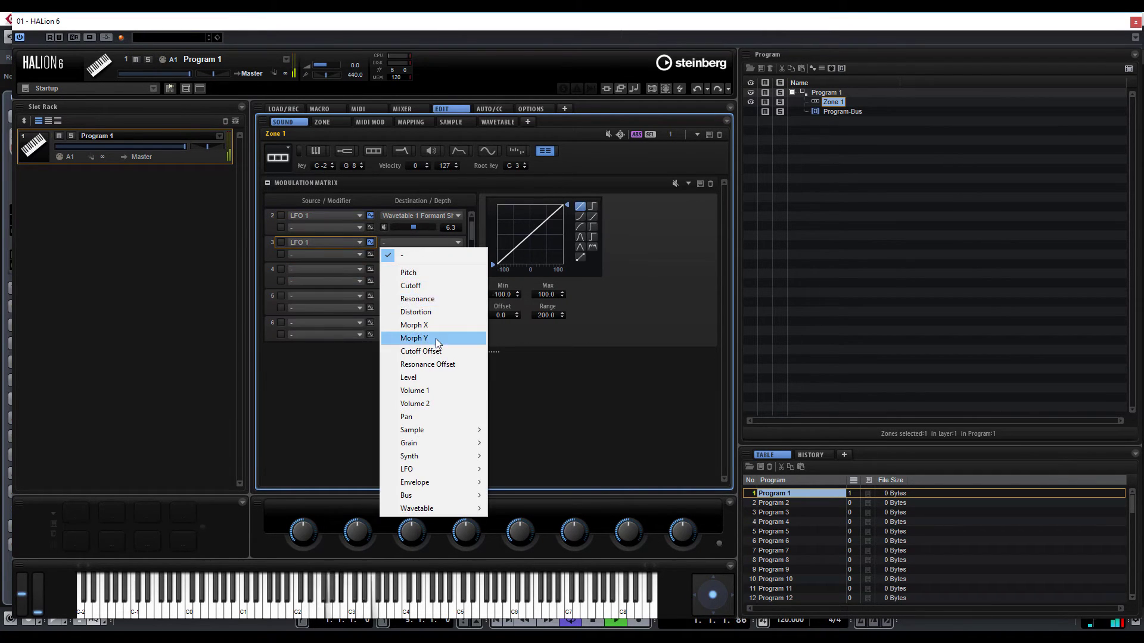
pyautogui.click(411, 416)
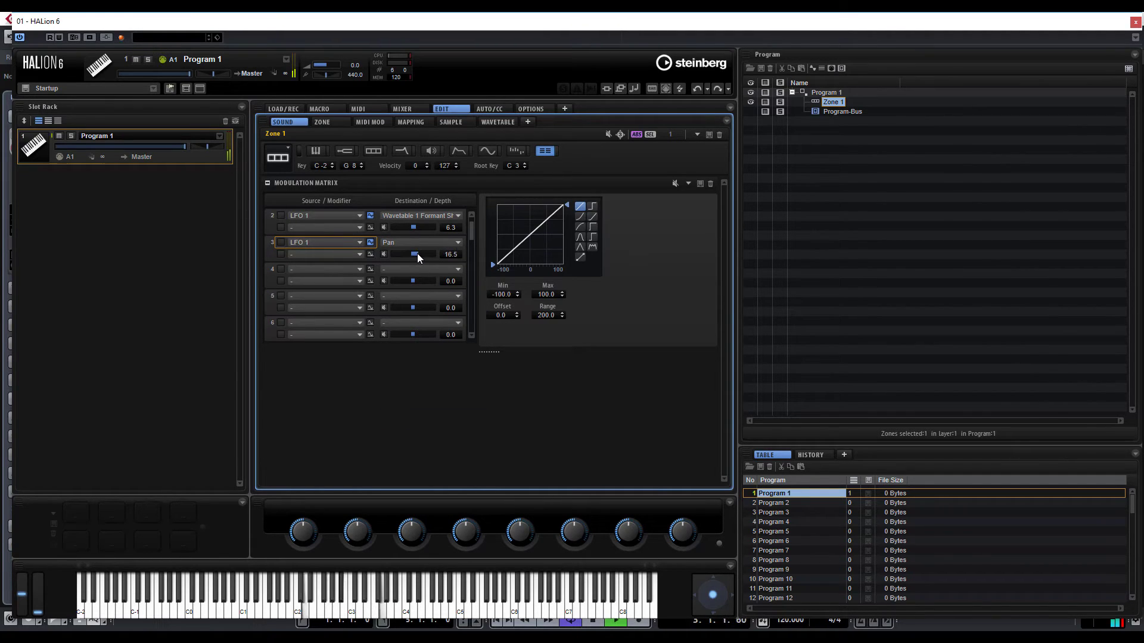
pyautogui.moveTo(418, 254); pyautogui.dragTo(422, 255)
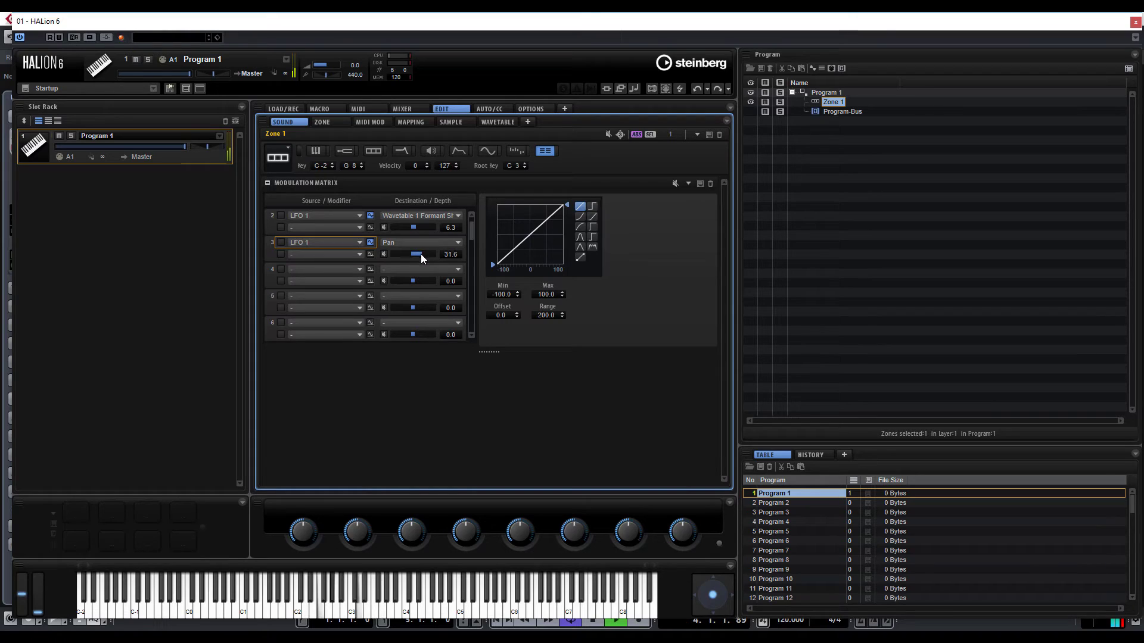
pyautogui.scroll(-2, 419, 254)
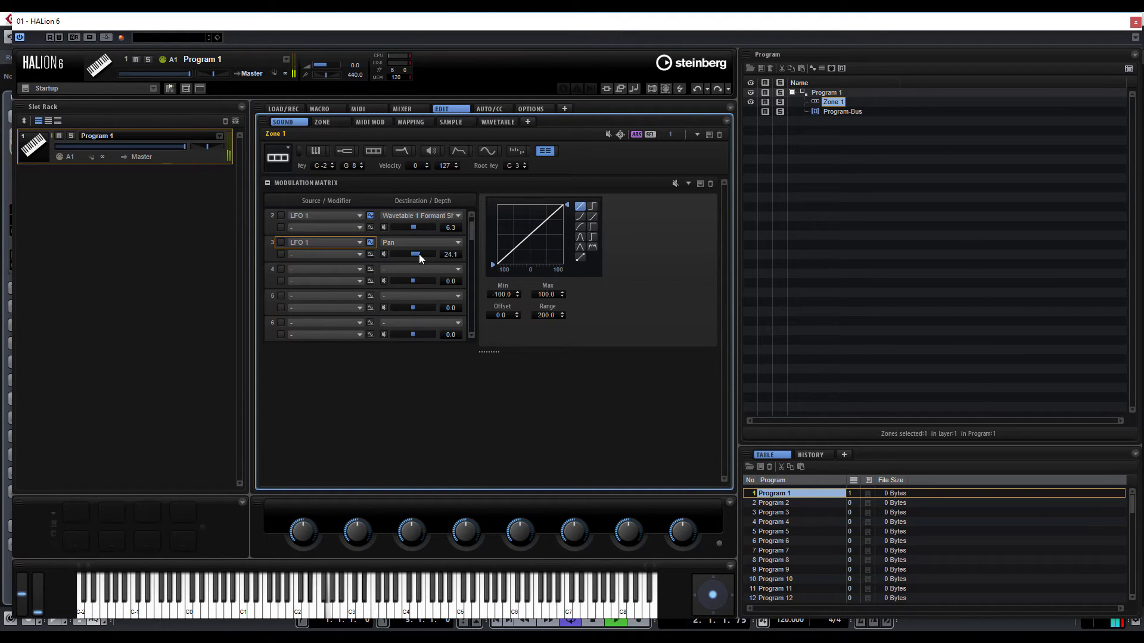
# Step: Switch oscillator 2 back on and oscillator 1 off
pyautogui.click(375, 152)
pyautogui.click(270, 198)
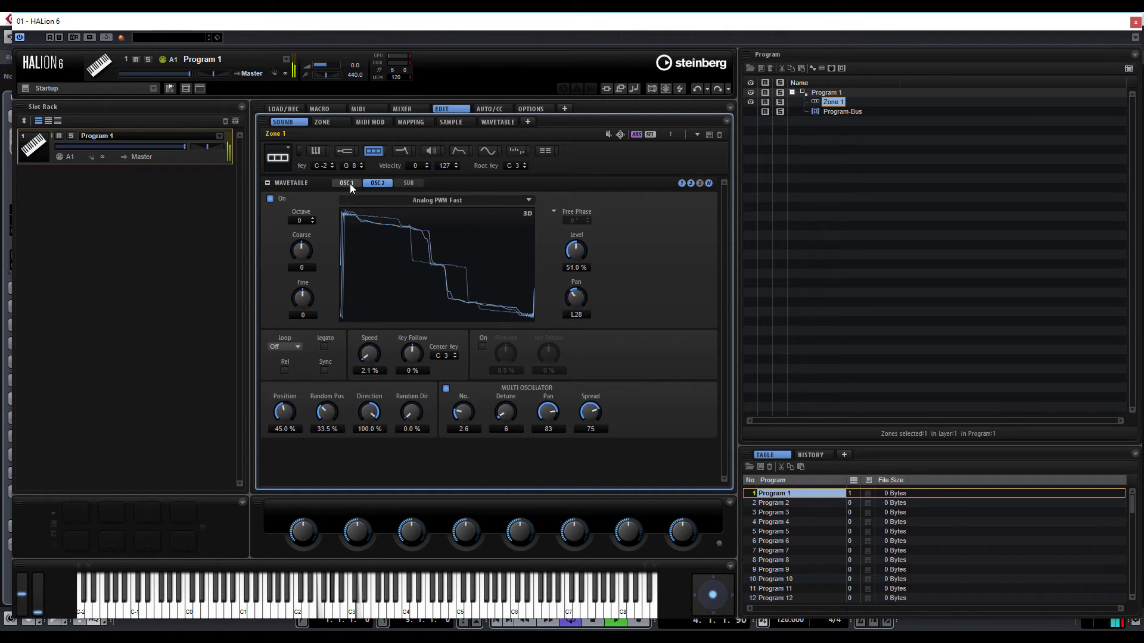
pyautogui.click(350, 183)
pyautogui.click(270, 199)
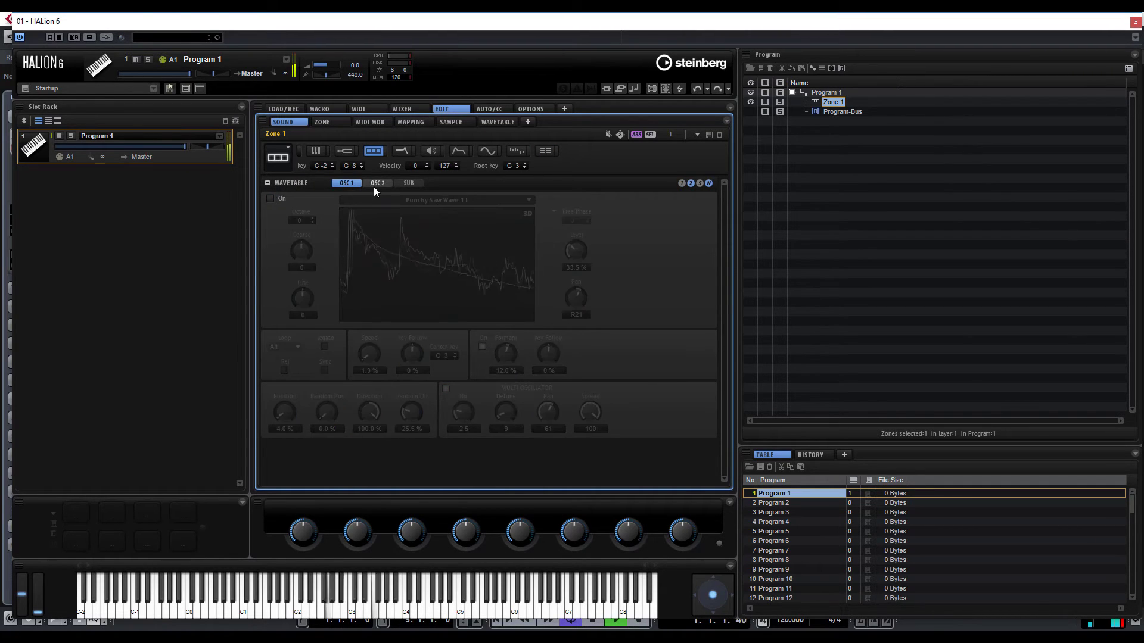
pyautogui.click(376, 183)
pyautogui.click(539, 150)
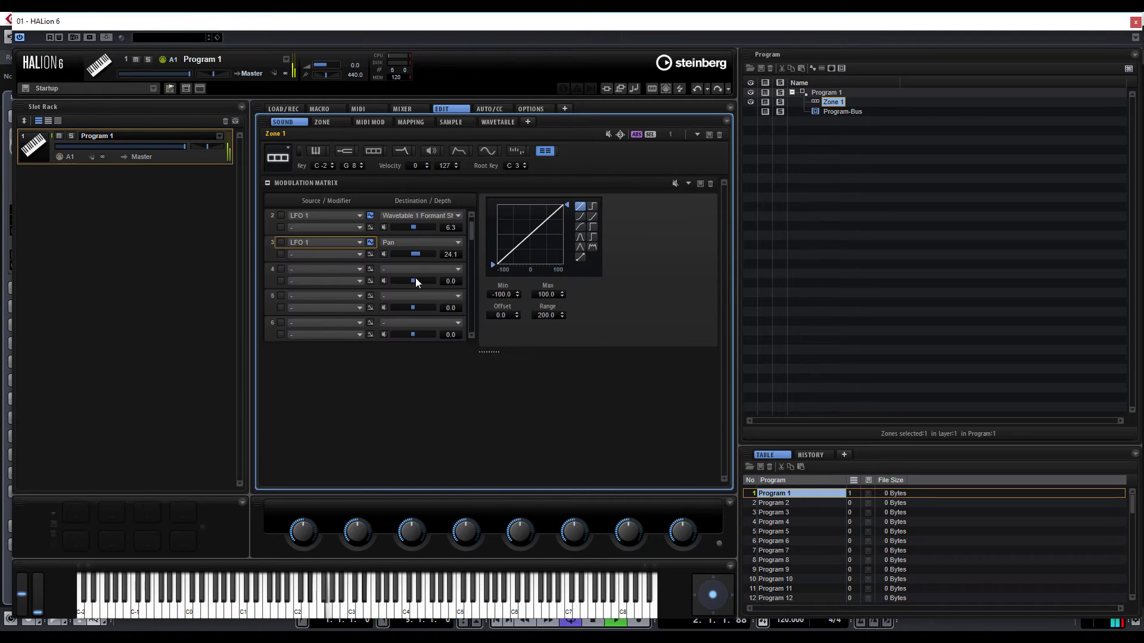
# Step: Route LFO 2 to Wavetable 2 Speed in matrix row 4 at depth 51.9
pyautogui.click(320, 269)
pyautogui.click(325, 310)
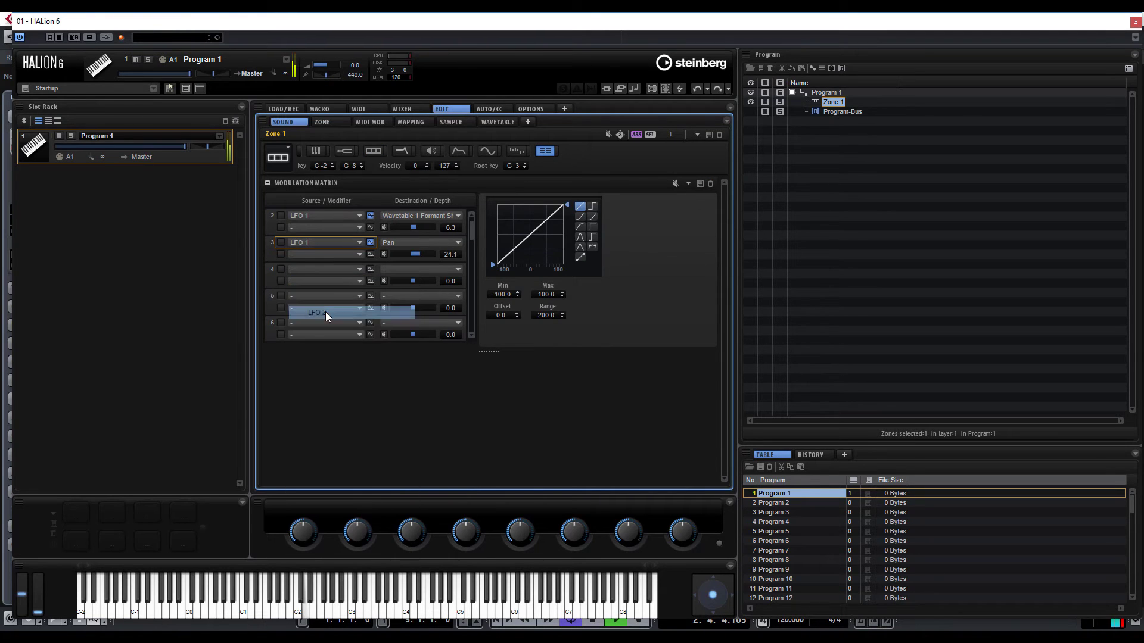
pyautogui.click(423, 270)
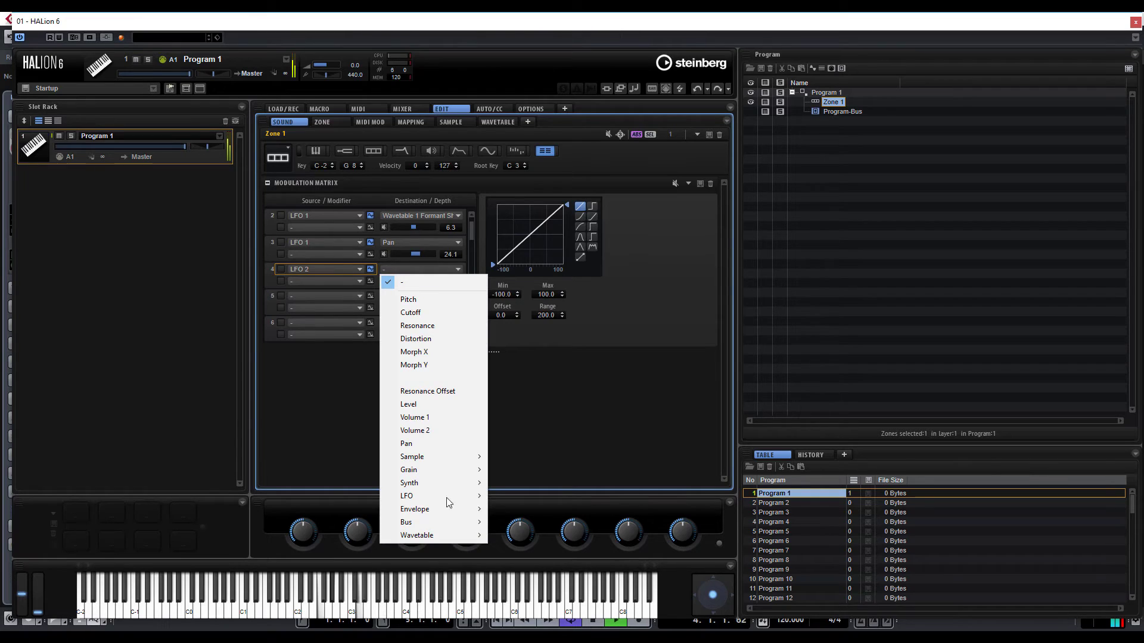
pyautogui.moveTo(450, 538)
pyautogui.moveTo(536, 548)
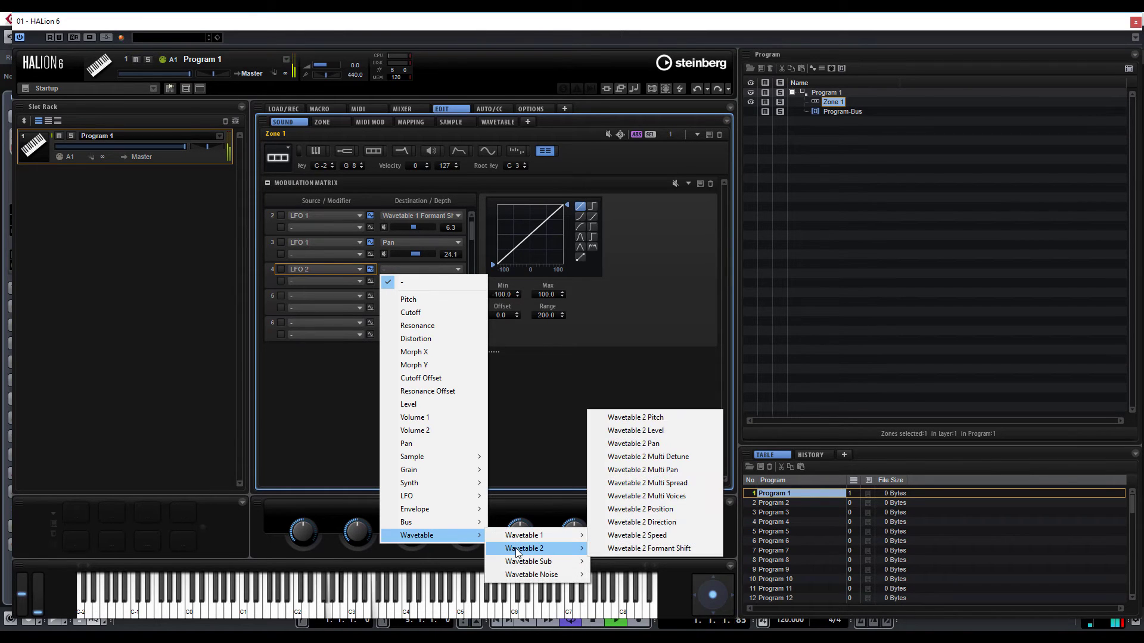
pyautogui.click(667, 534)
pyautogui.moveTo(420, 281); pyautogui.dragTo(425, 283)
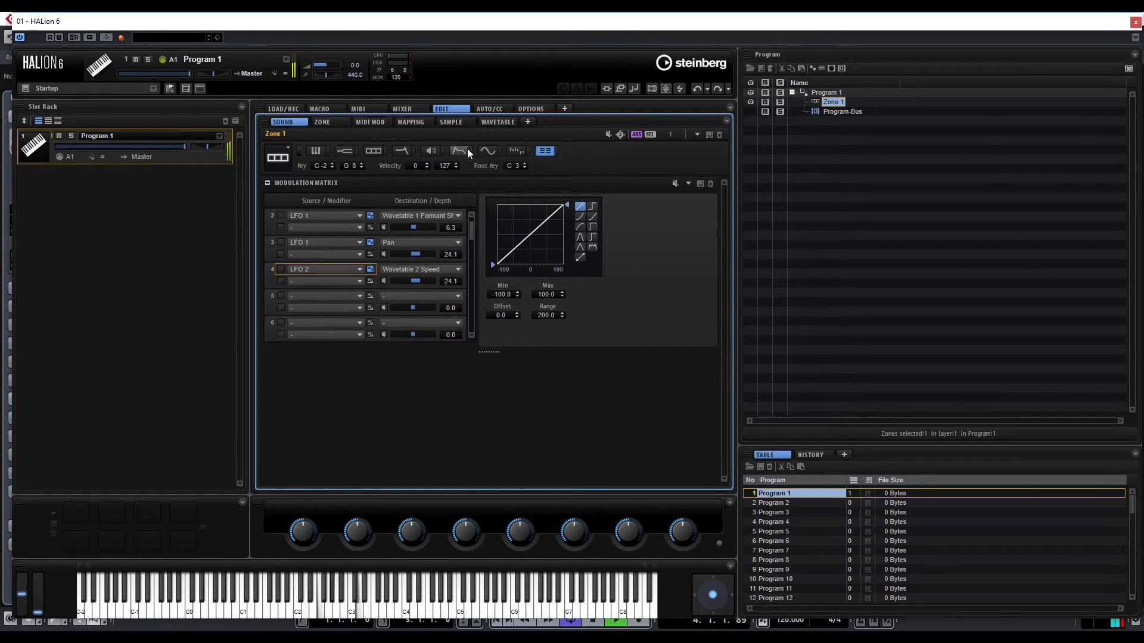
# Step: Keep LFO 1's sync mode on Tempo + Retrig
pyautogui.click(376, 151)
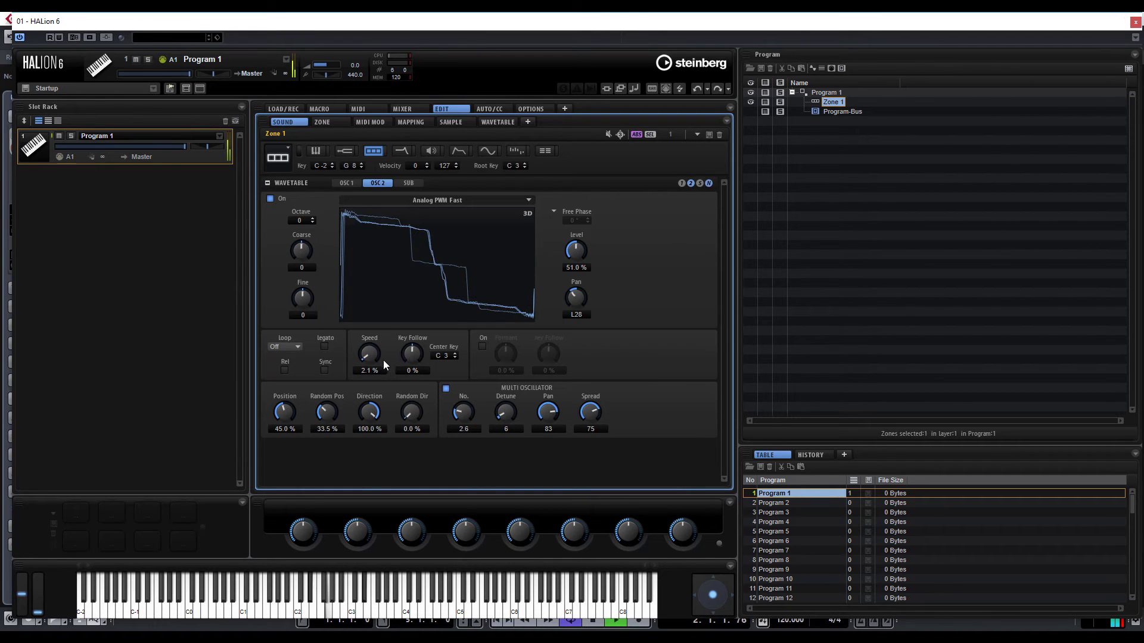
pyautogui.click(544, 150)
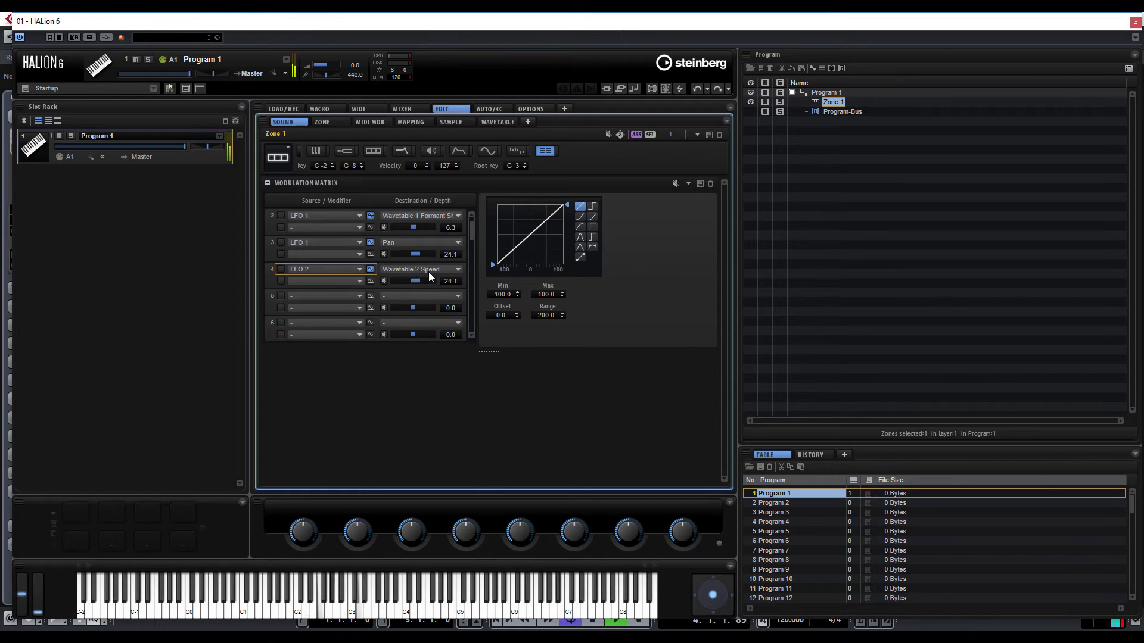
pyautogui.click(482, 151)
pyautogui.click(296, 234)
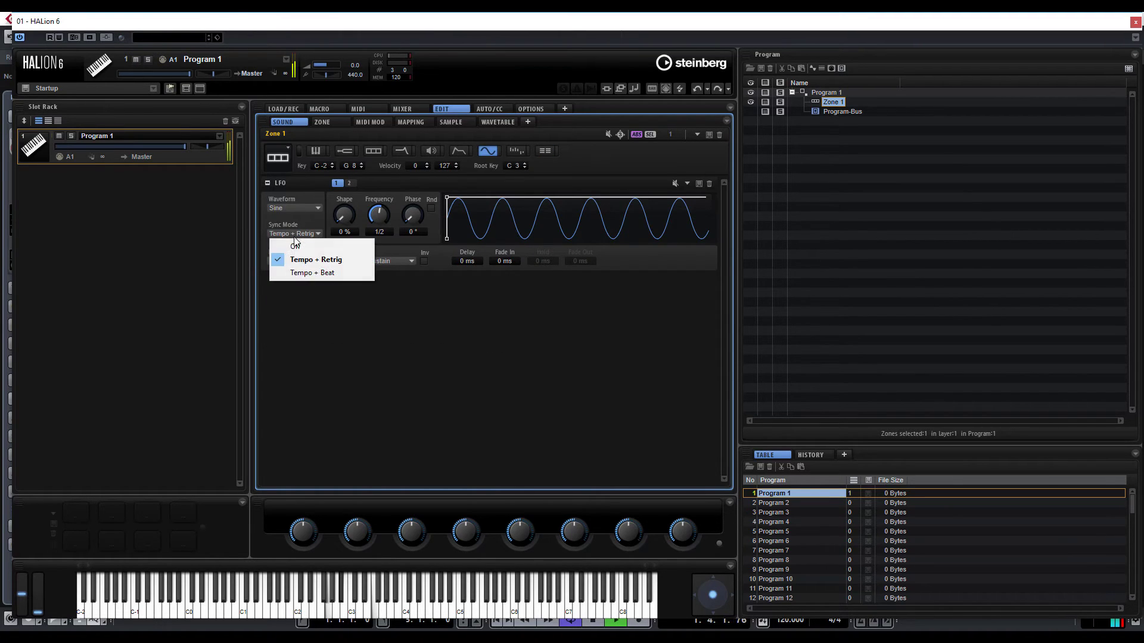
pyautogui.click(315, 260)
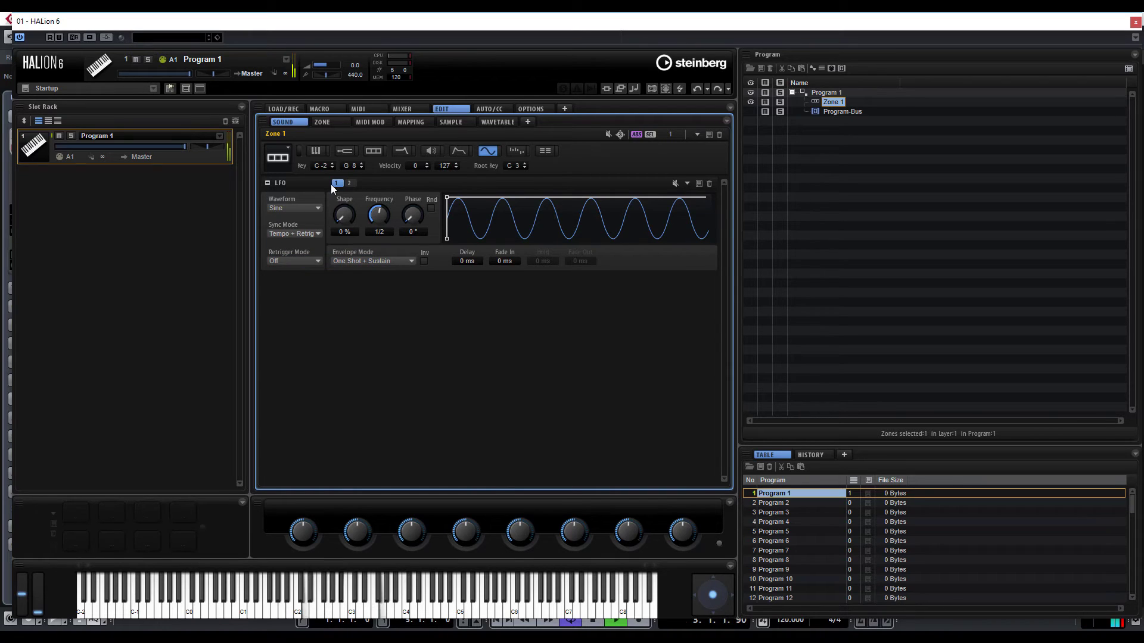
# Step: Make LFO 2 a Tempo + Retrig triangle wave at 1/8 frequency
pyautogui.click(350, 183)
pyautogui.click(299, 236)
pyautogui.click(315, 259)
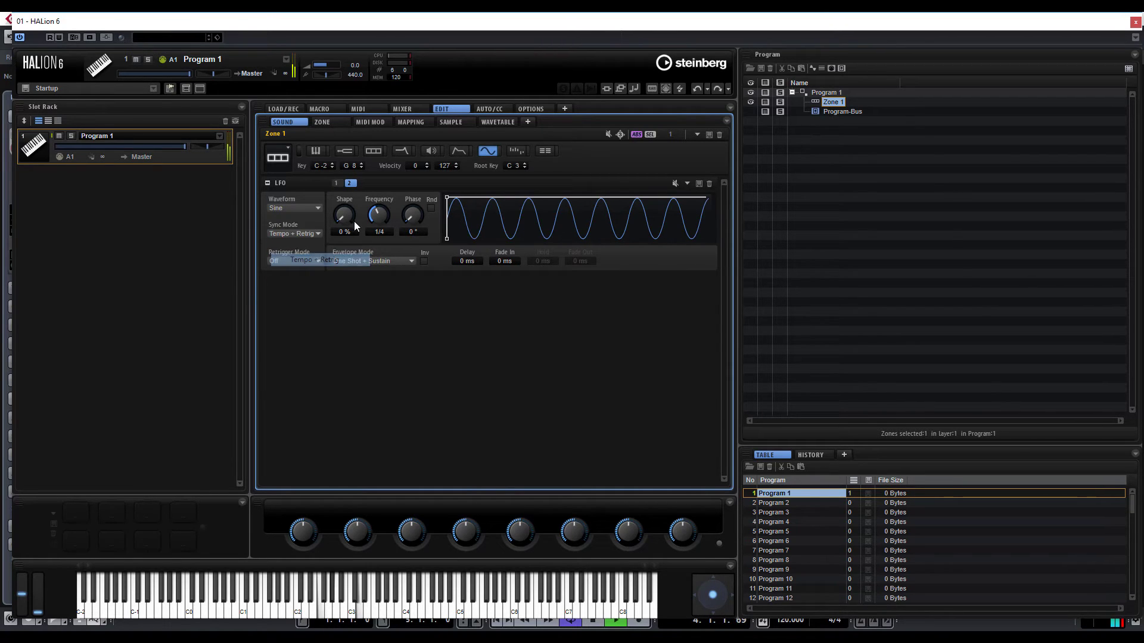
pyautogui.click(309, 207)
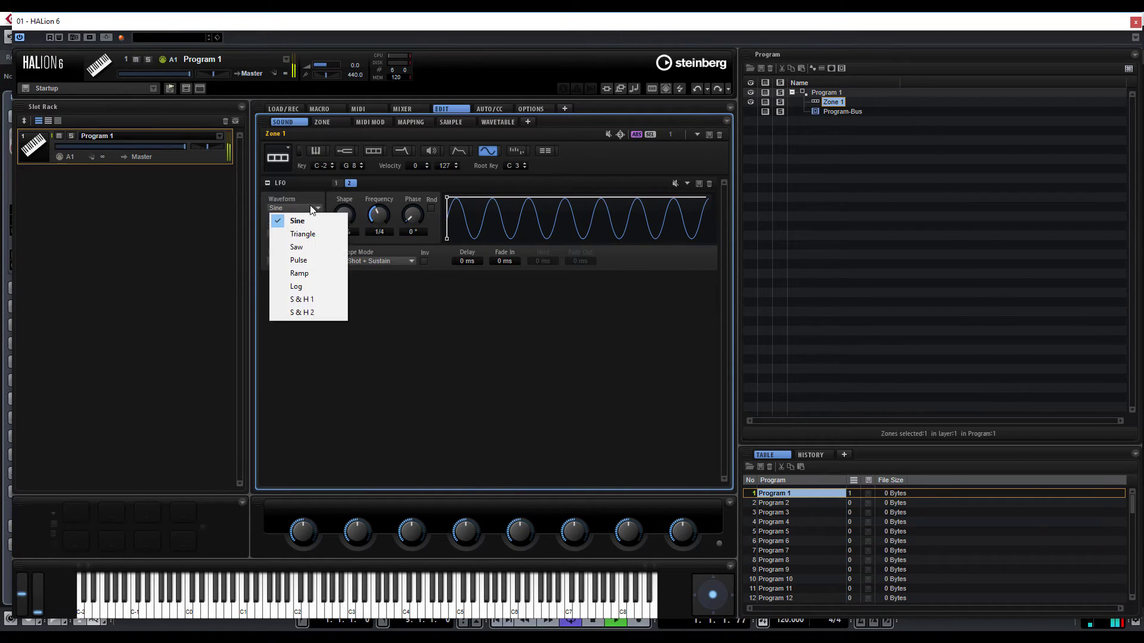
pyautogui.click(295, 233)
pyautogui.moveTo(376, 218); pyautogui.dragTo(378, 234)
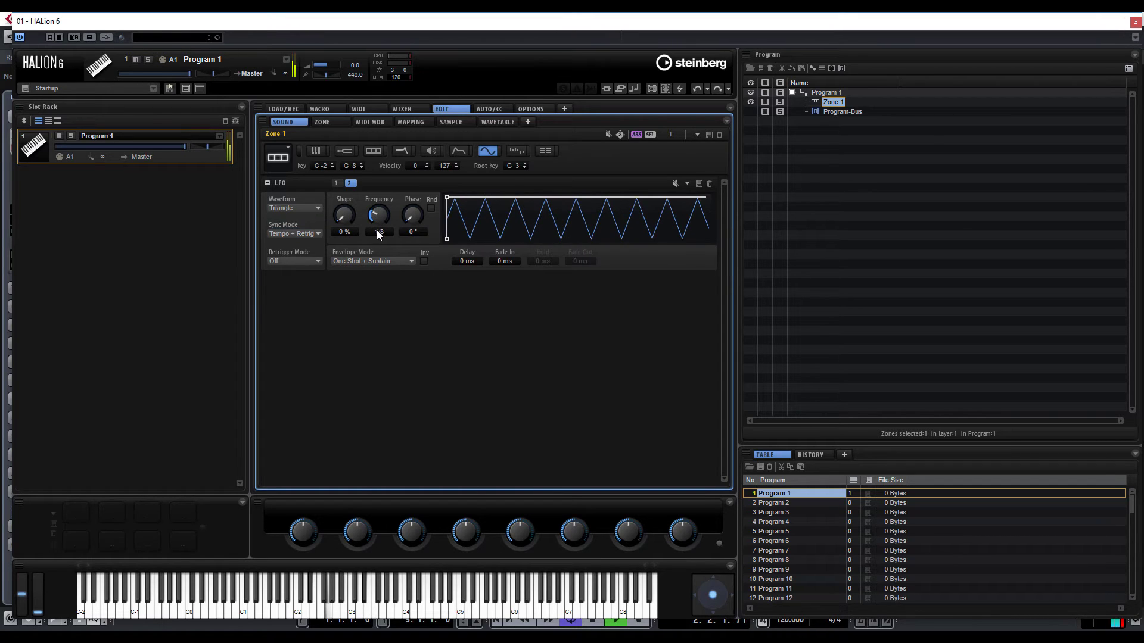
pyautogui.click(552, 152)
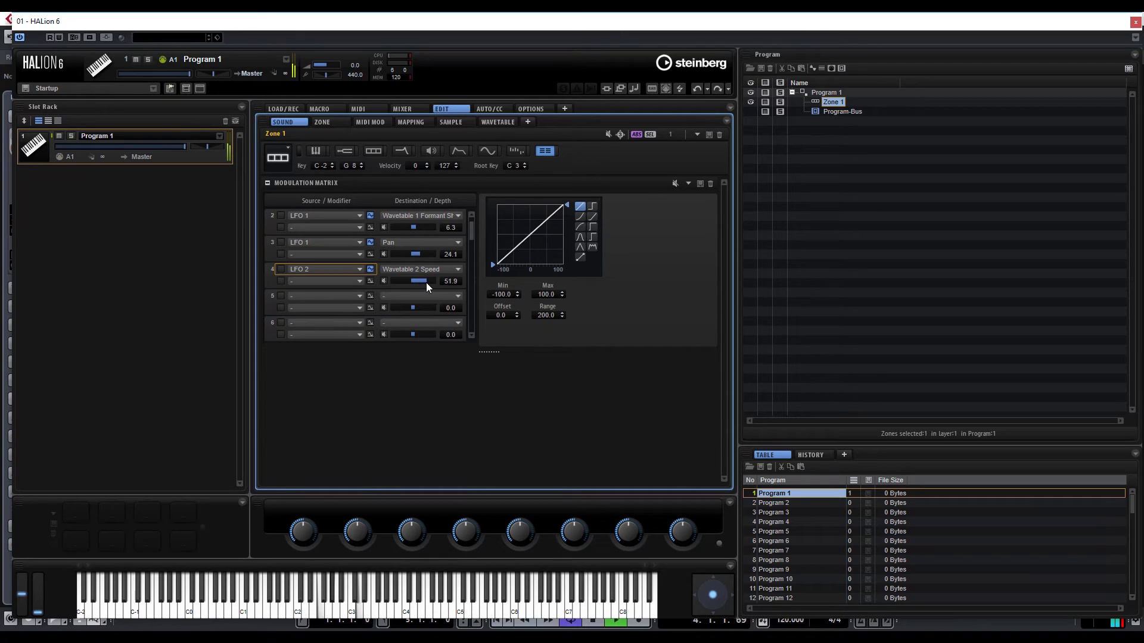
pyautogui.click(438, 268)
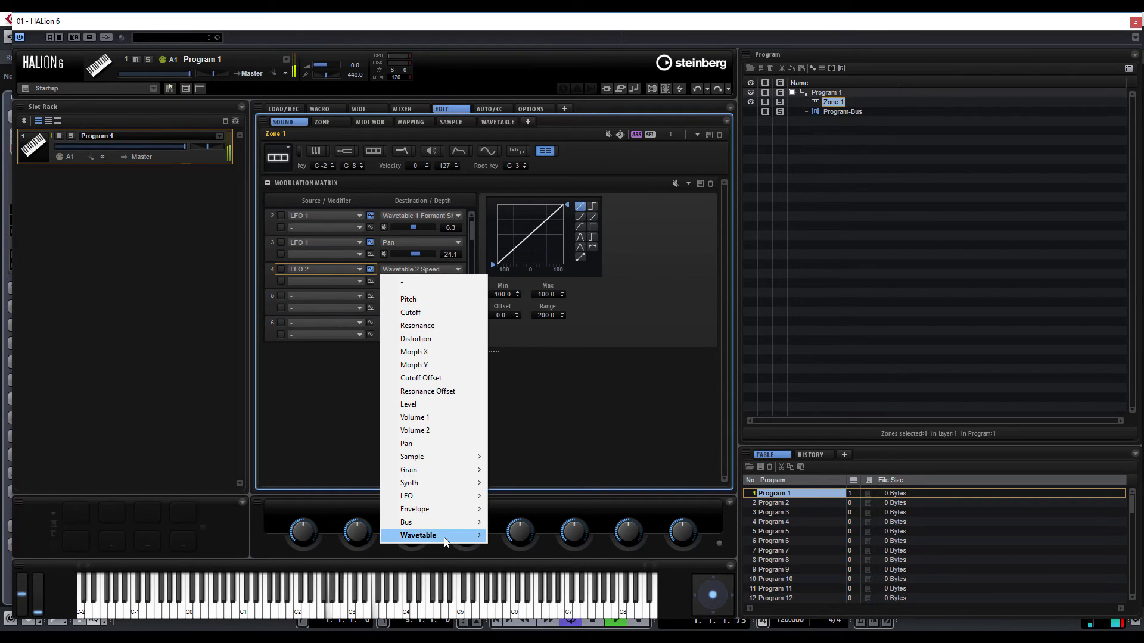
# Step: Retarget row 4's LFO 2 routing to Wavetable 2 Formant Shift with depth -8.9
pyautogui.moveTo(447, 536)
pyautogui.moveTo(533, 548)
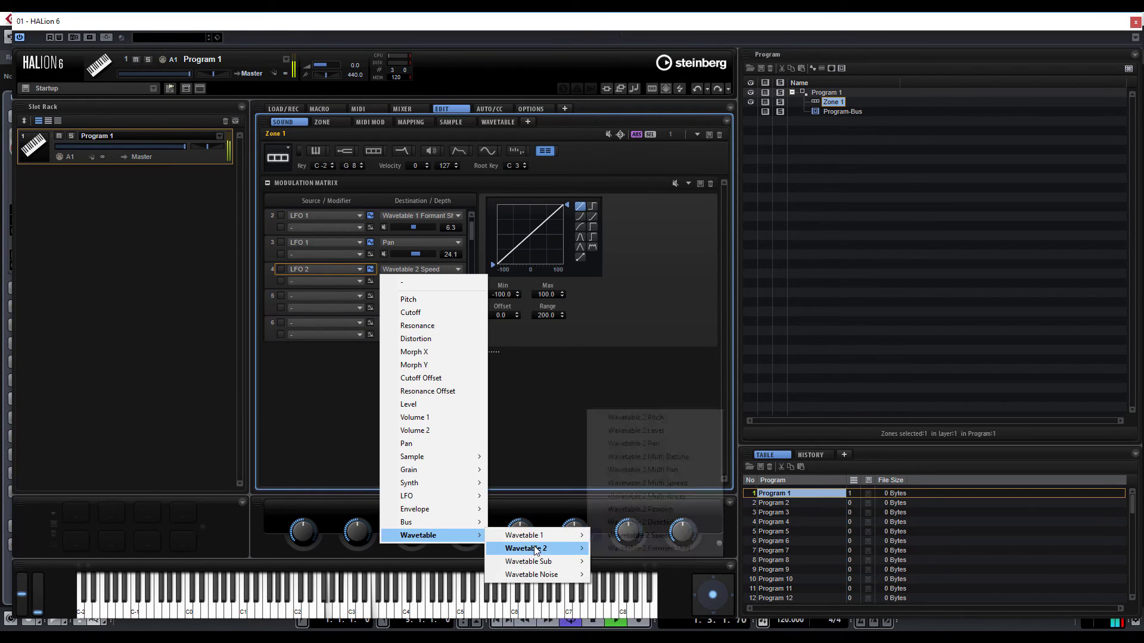
pyautogui.click(623, 548)
pyautogui.click(373, 151)
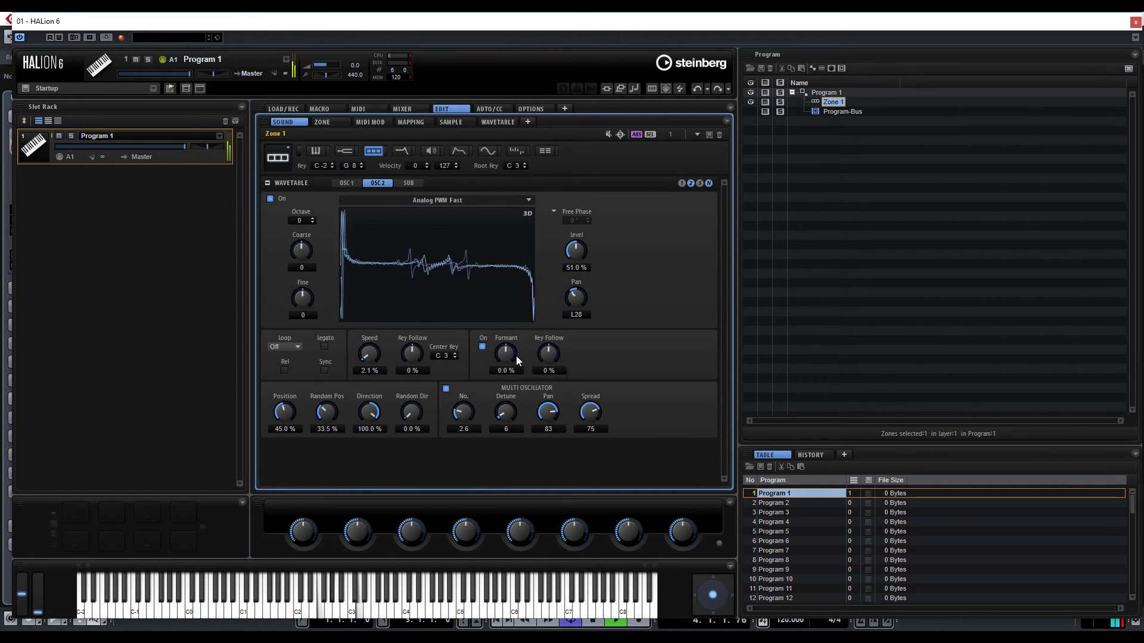
pyautogui.click(543, 151)
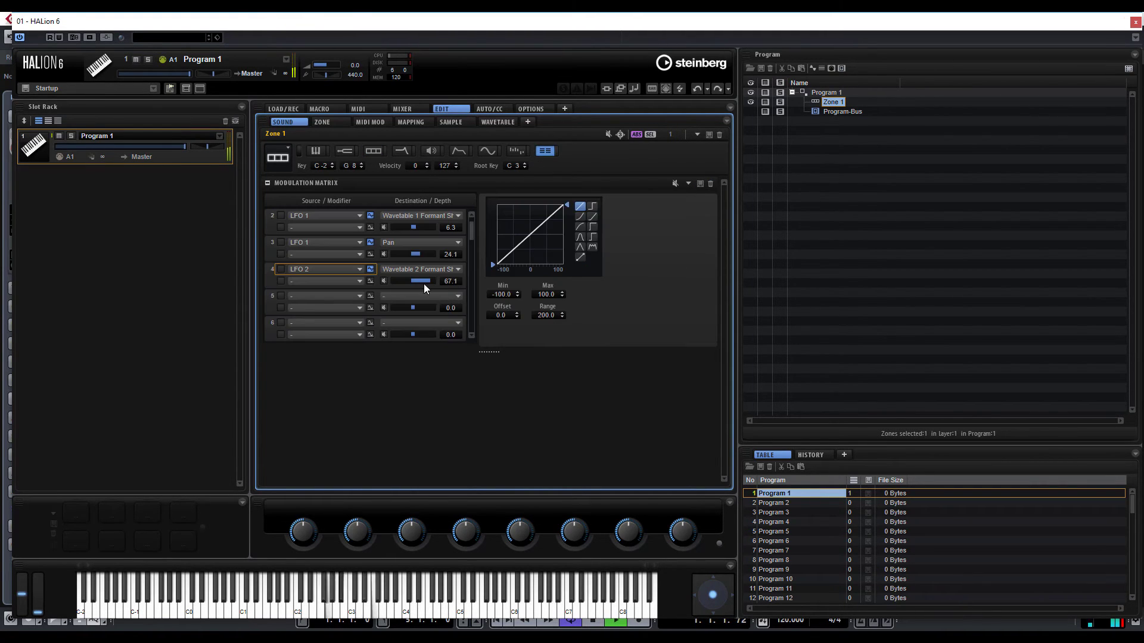
pyautogui.moveTo(424, 284); pyautogui.dragTo(410, 282)
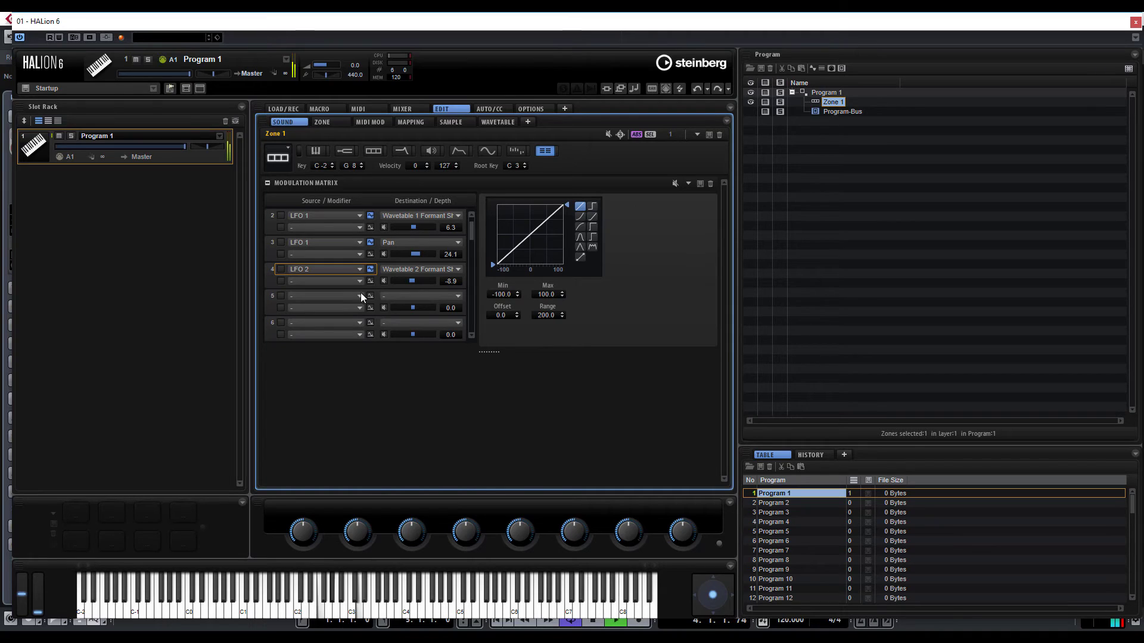
pyautogui.click(334, 295)
# Step: Route LFO 1 to Pan in matrix slot 5 at depth -39.2
pyautogui.click(375, 320)
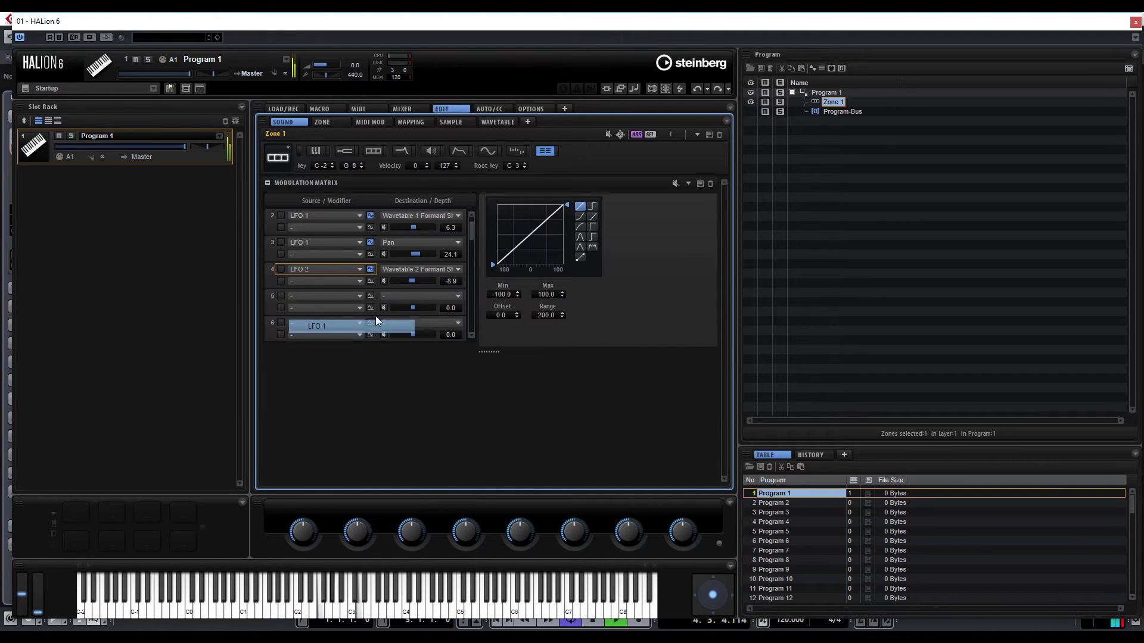
pyautogui.click(403, 299)
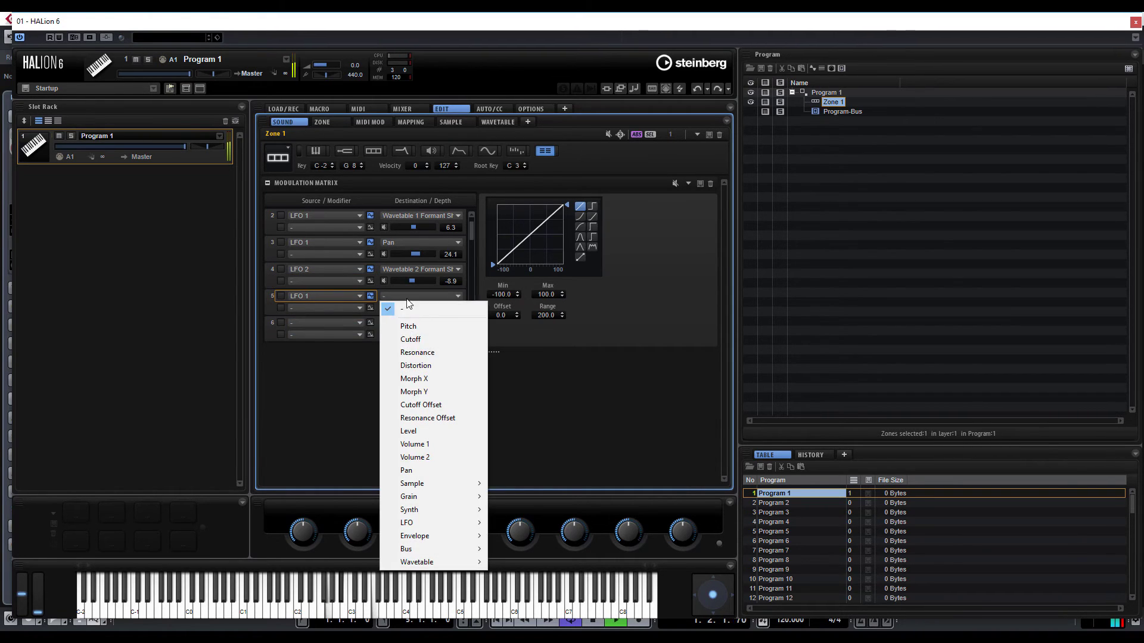
pyautogui.click(434, 470)
pyautogui.moveTo(413, 309); pyautogui.dragTo(407, 310)
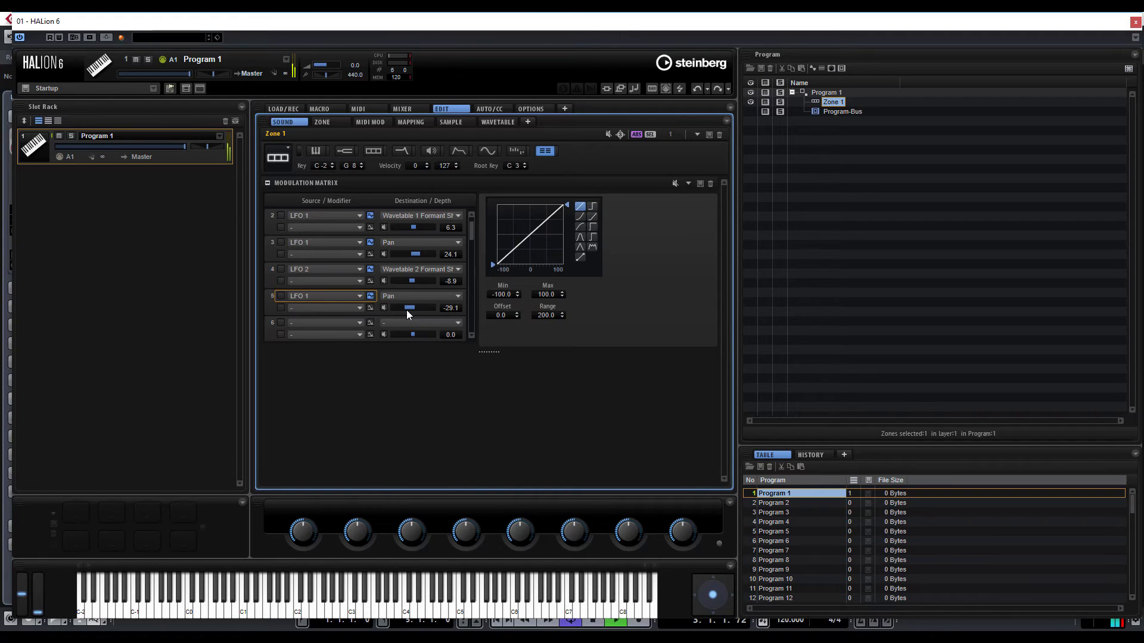
# Step: Add an Amp Envelope to Cutoff routing in slot 6 at depth 49.4
pyautogui.click(346, 324)
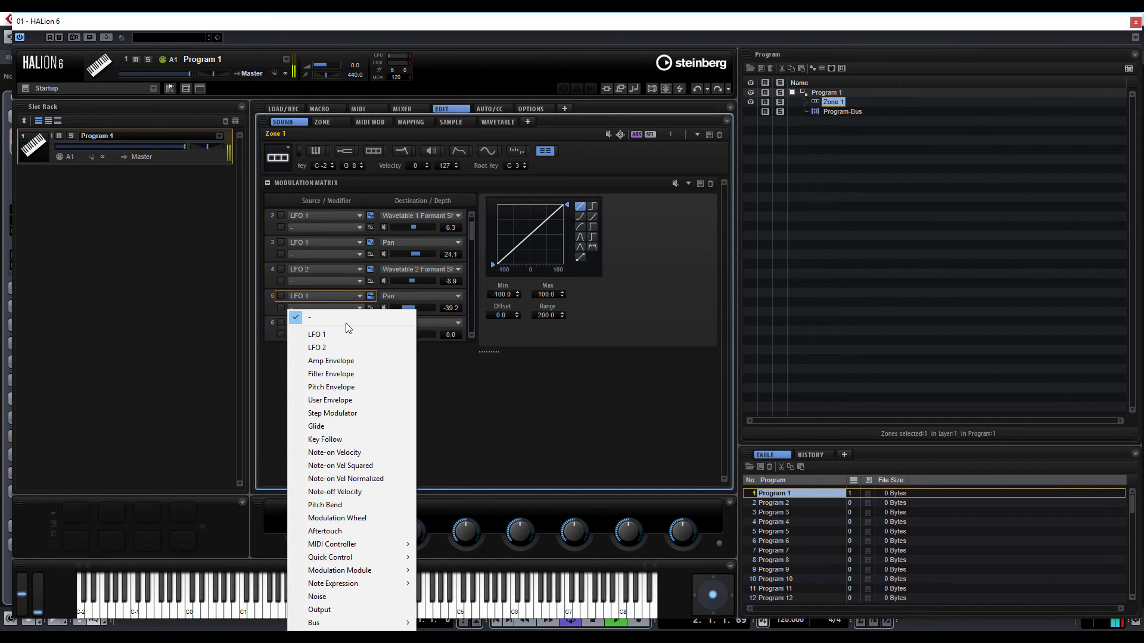
pyautogui.click(342, 365)
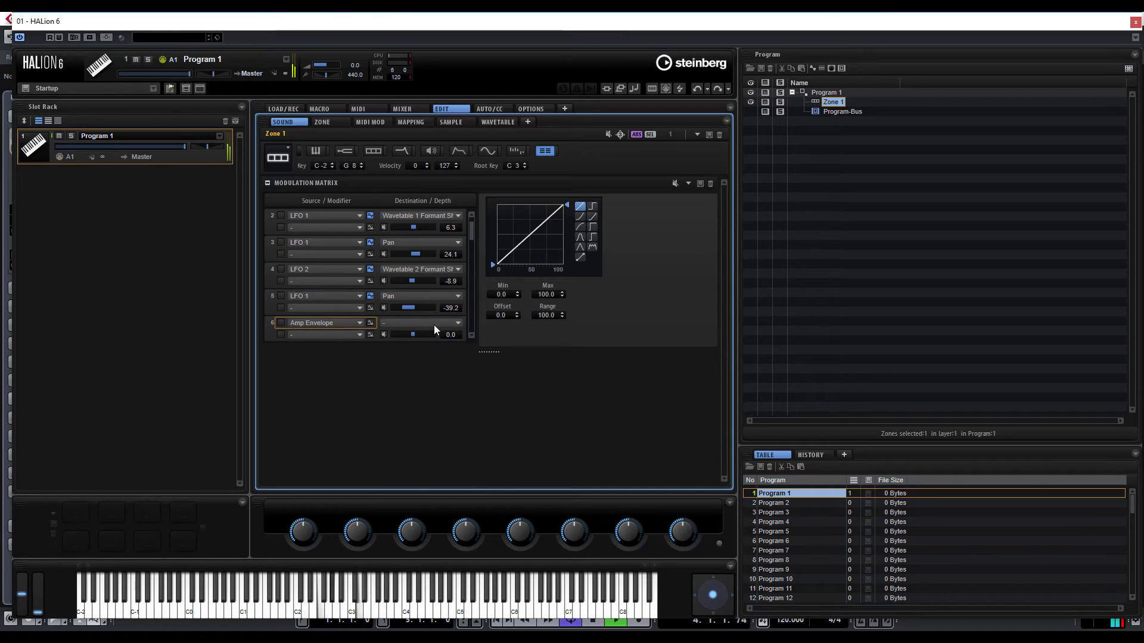
pyautogui.click(434, 324)
pyautogui.click(438, 367)
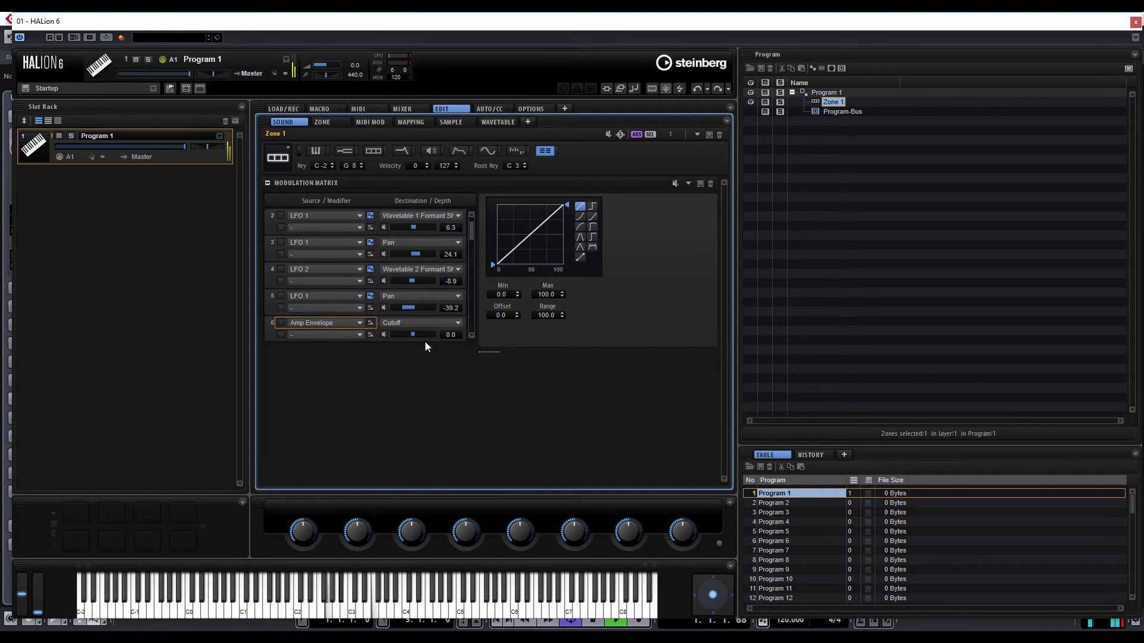
pyautogui.click(462, 151)
# Step: Shape the amp envelope: curved attack to 100% at about 595 ms, then a long high sustain
pyautogui.click(342, 183)
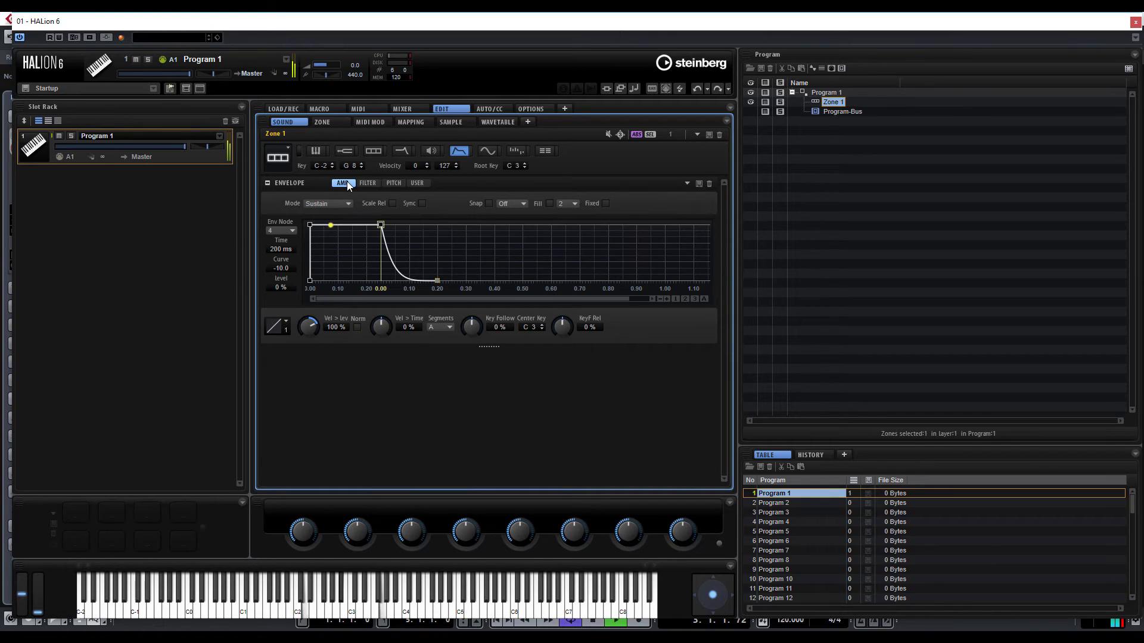
pyautogui.moveTo(383, 225); pyautogui.dragTo(595, 232)
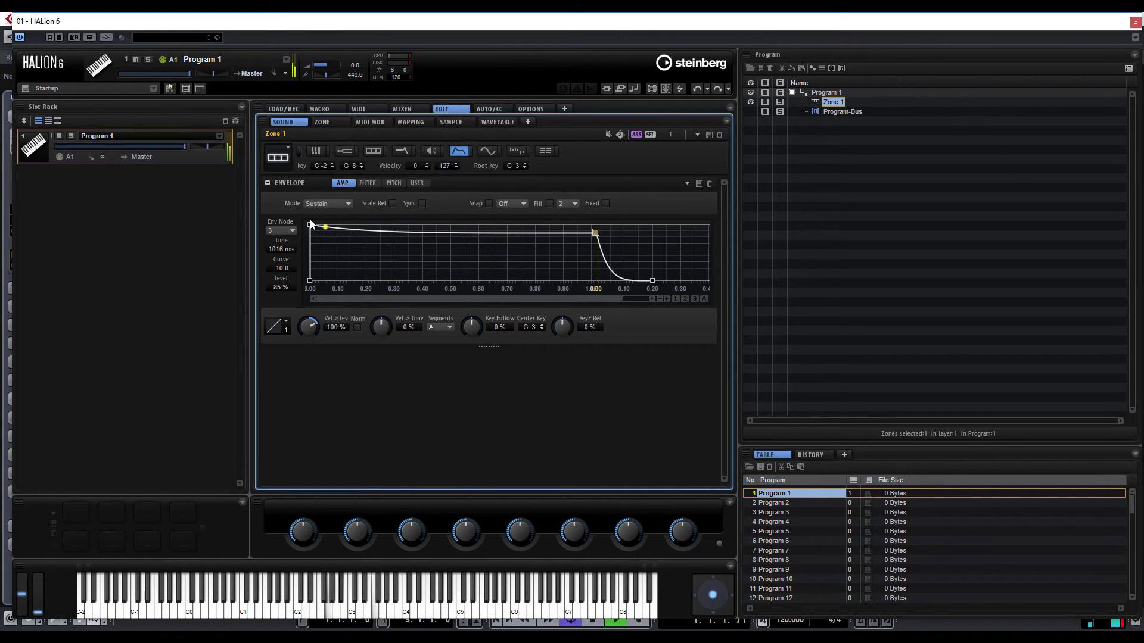
pyautogui.moveTo(309, 225); pyautogui.dragTo(587, 272)
pyautogui.moveTo(660, 230); pyautogui.dragTo(492, 260)
pyautogui.moveTo(352, 248); pyautogui.dragTo(337, 234)
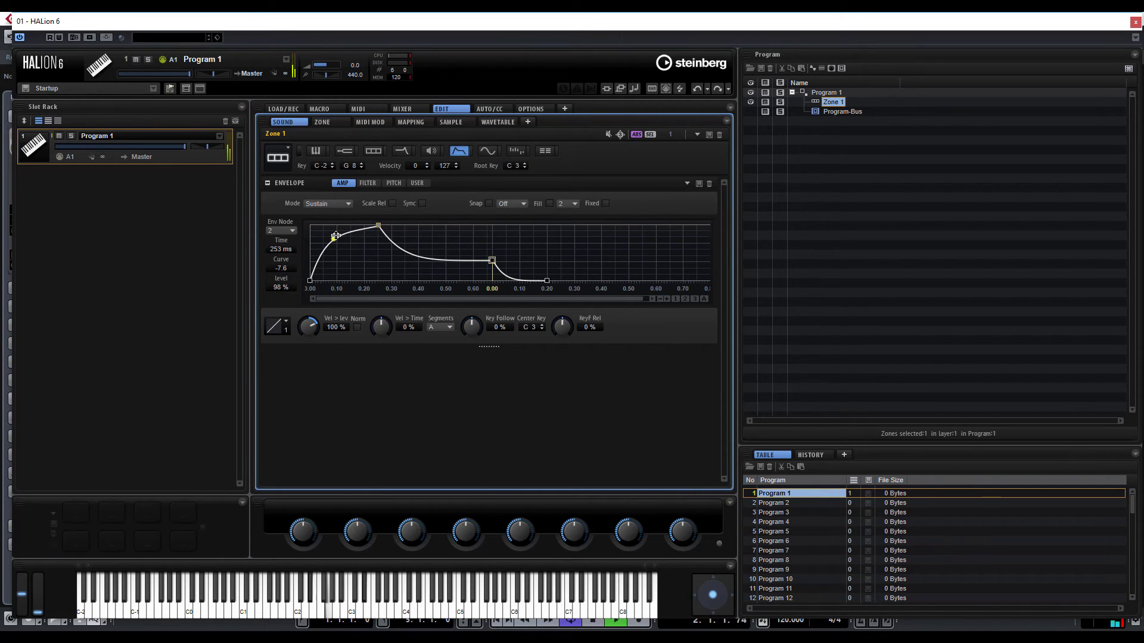
pyautogui.moveTo(431, 258); pyautogui.dragTo(434, 226)
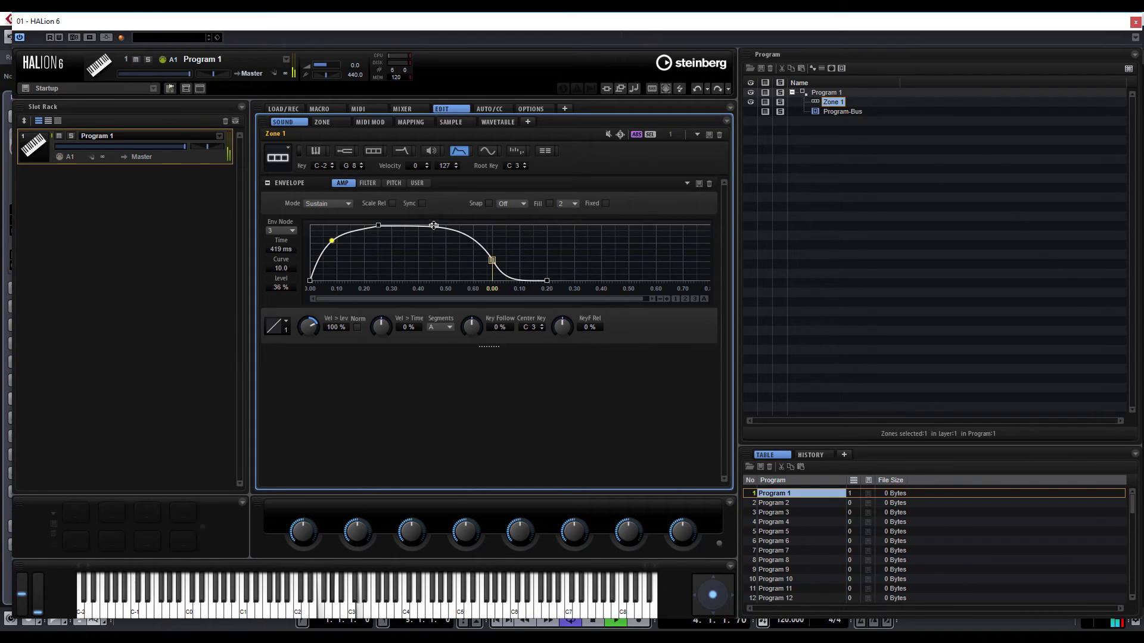
pyautogui.moveTo(494, 261); pyautogui.dragTo(684, 227)
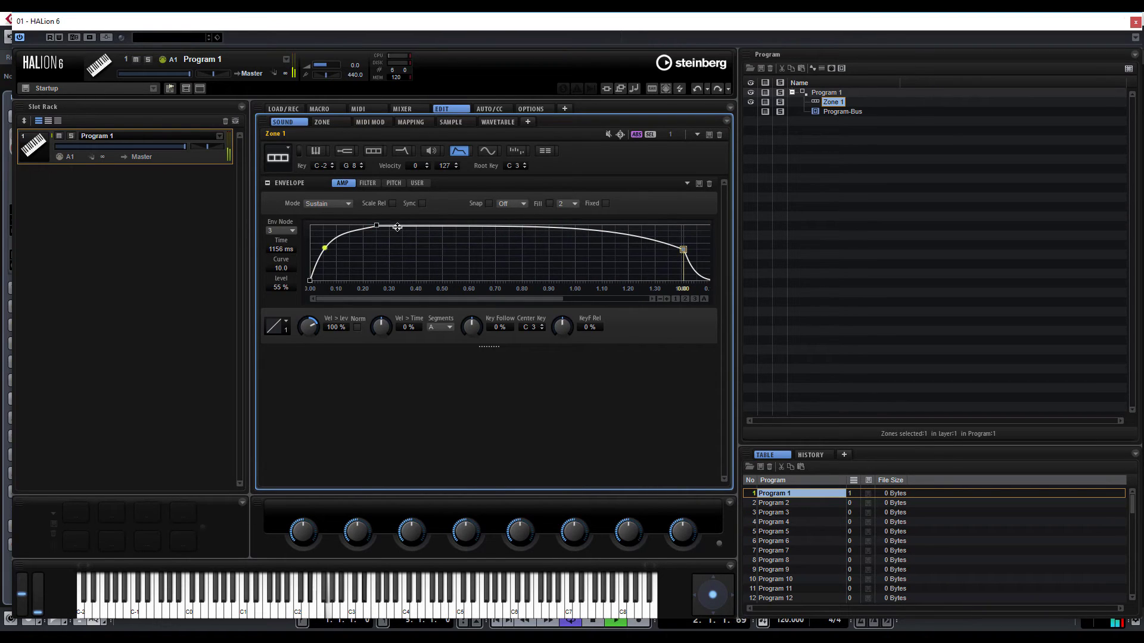
pyautogui.moveTo(377, 225); pyautogui.dragTo(464, 225)
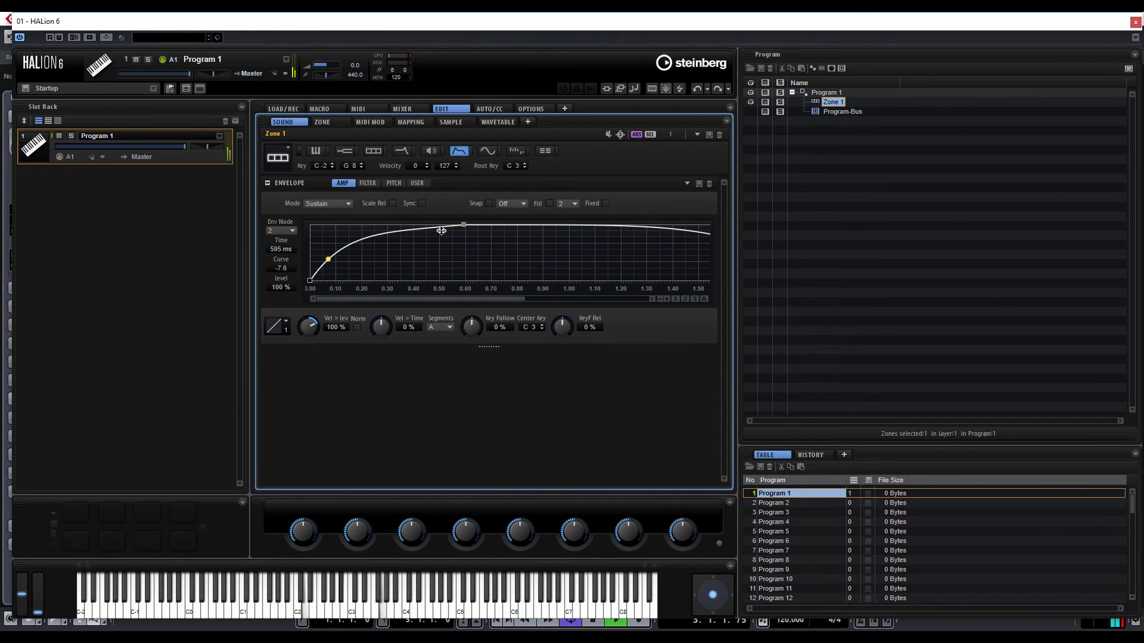
pyautogui.moveTo(375, 234); pyautogui.dragTo(401, 241)
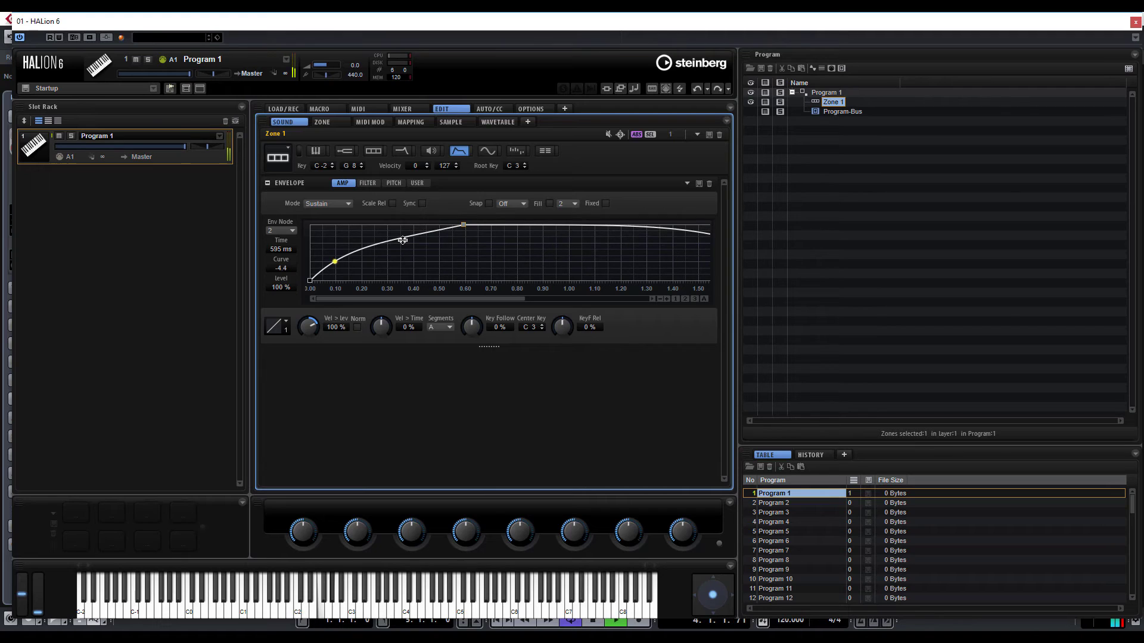
# Step: Set the Waldorf filter Cutoff to 109 Hz and Fatness to 44%
pyautogui.click(403, 151)
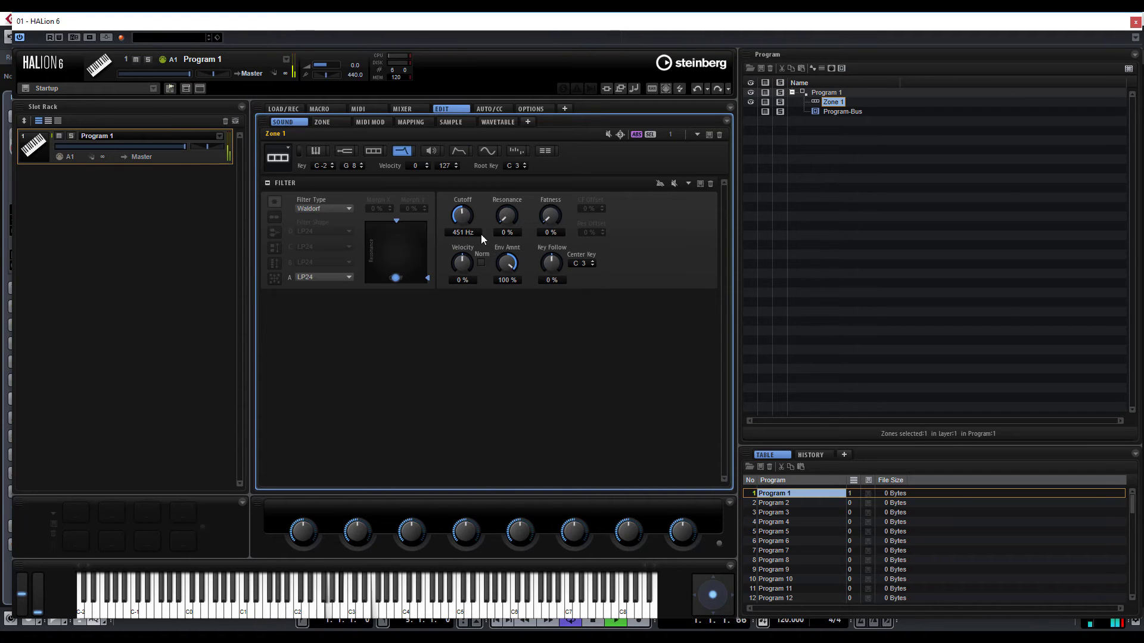
pyautogui.moveTo(466, 218); pyautogui.dragTo(470, 243)
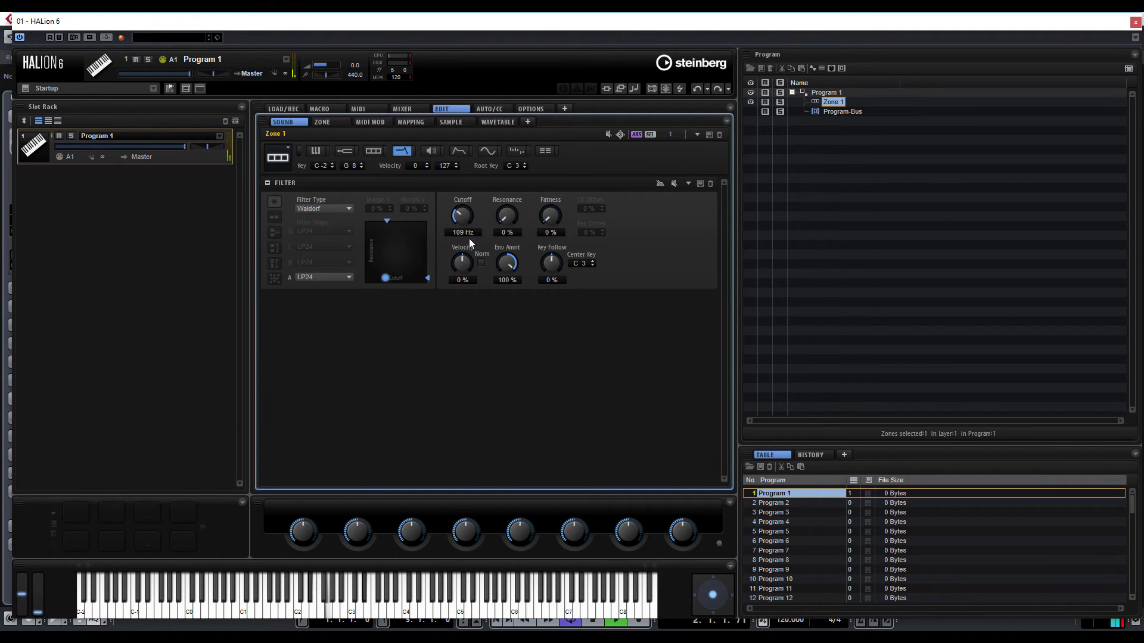
pyautogui.moveTo(556, 206); pyautogui.dragTo(557, 174)
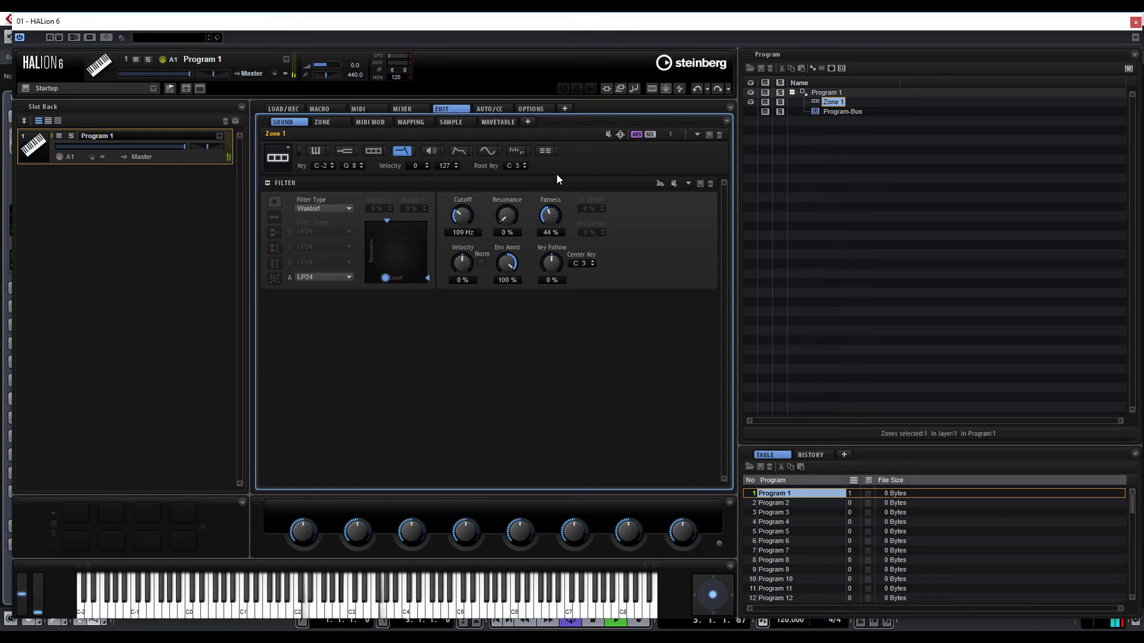
pyautogui.click(546, 153)
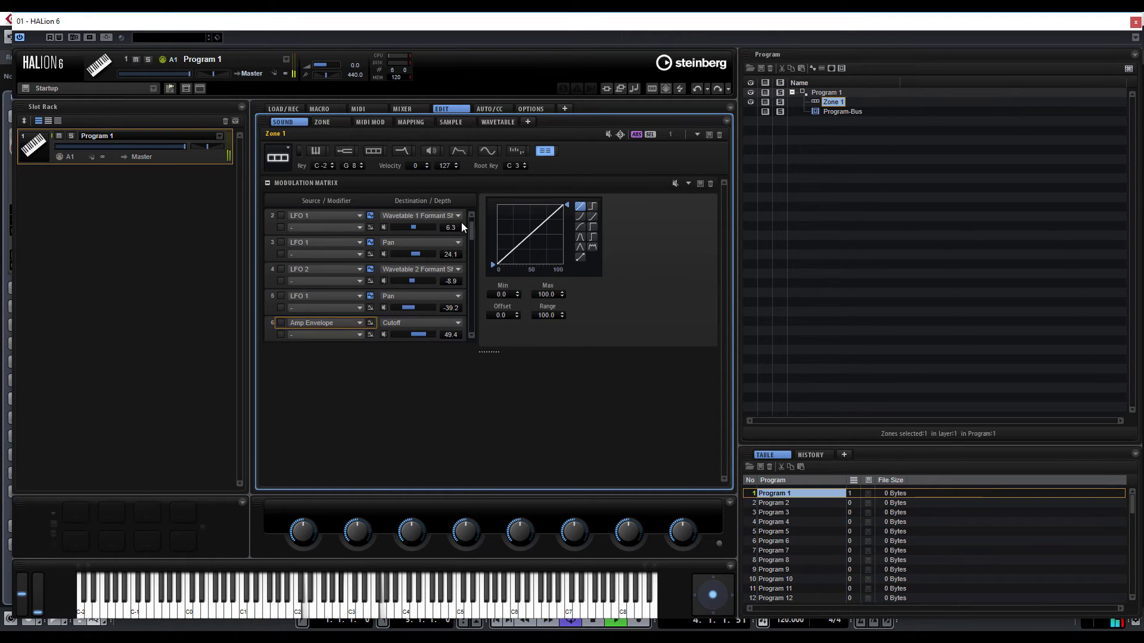
pyautogui.scroll(-5, 469, 238)
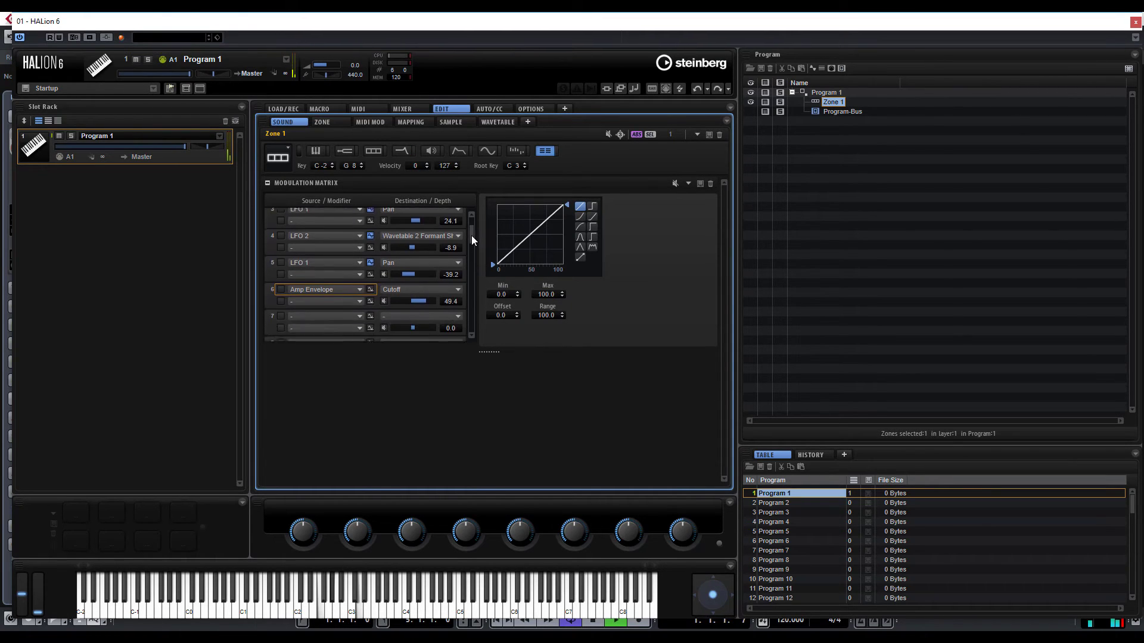
pyautogui.click(321, 213)
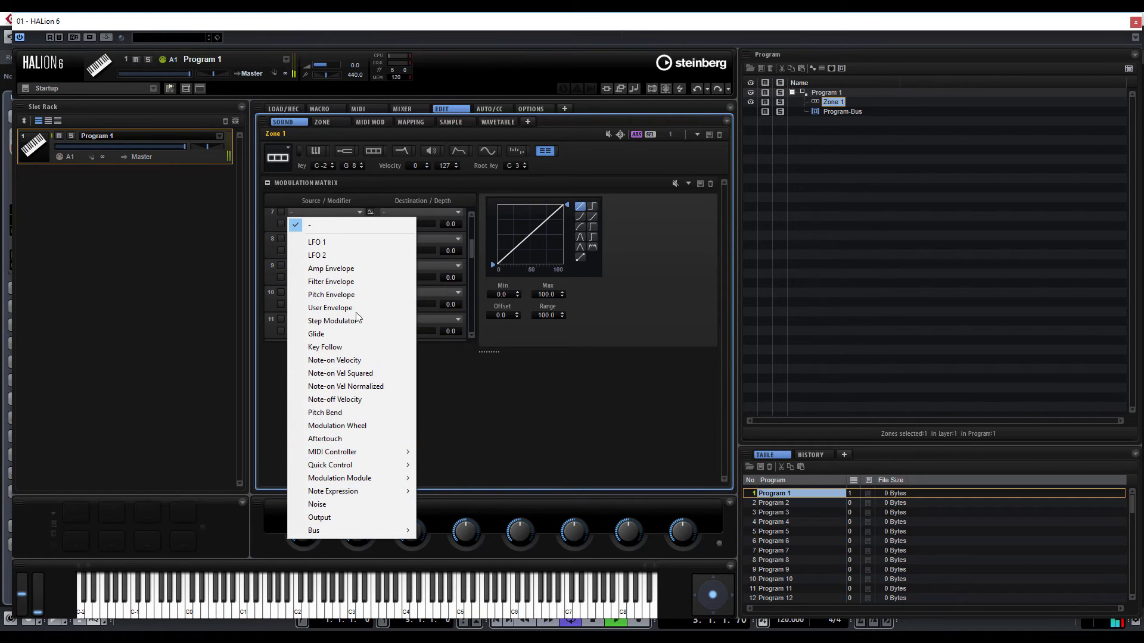
# Step: In row 7, route Amp Envelope to Wavetable 1 Multi Detune at depth 64.6
pyautogui.click(358, 268)
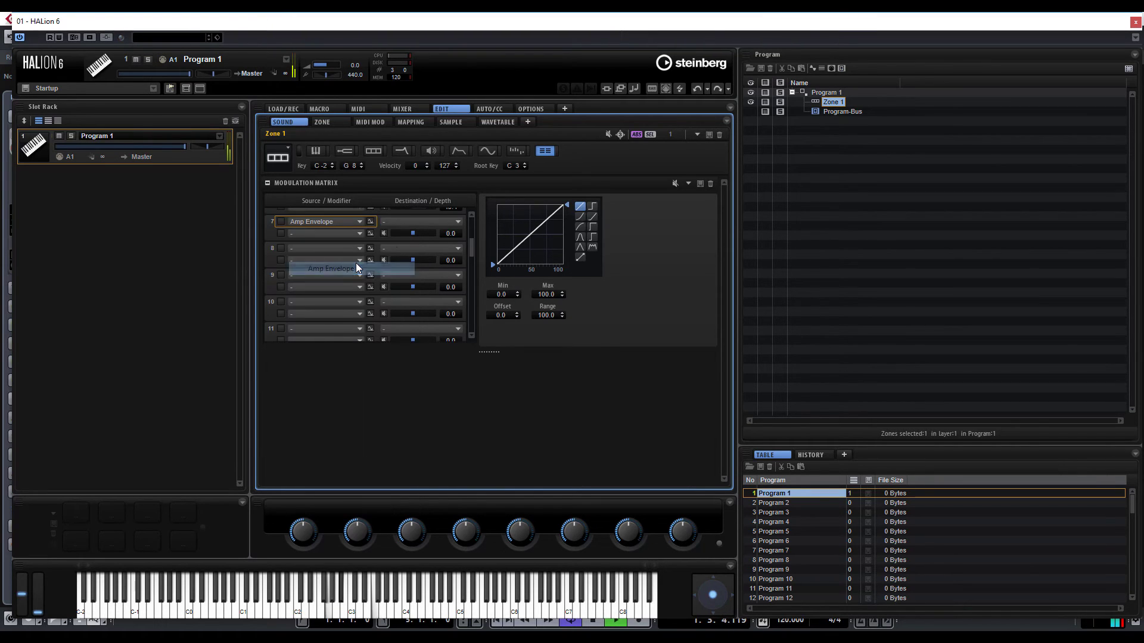
pyautogui.click(414, 220)
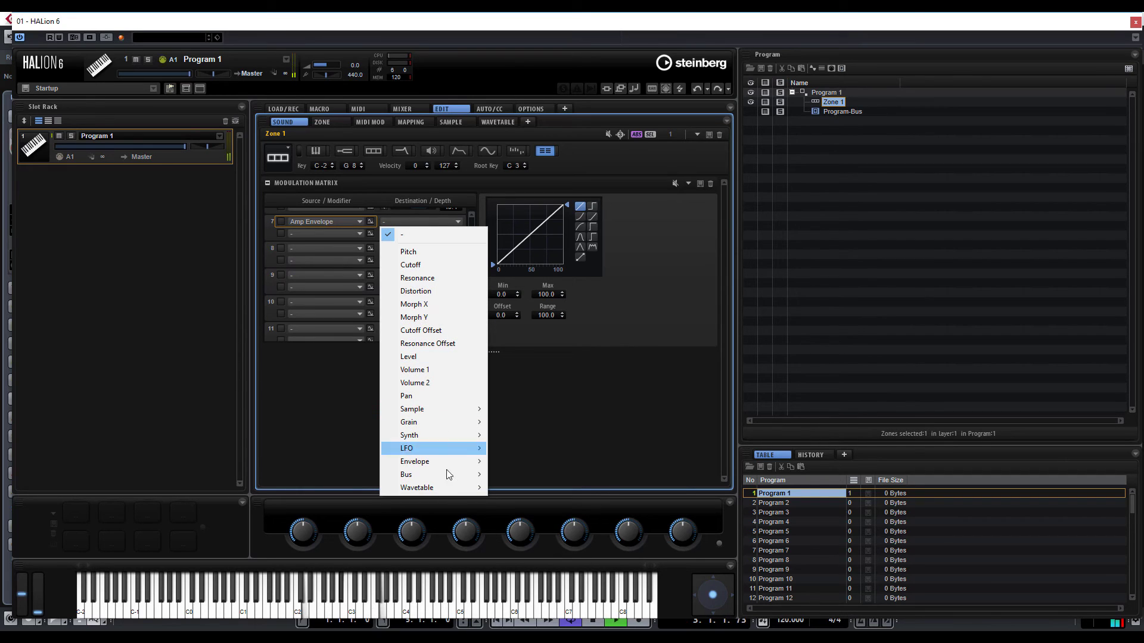
pyautogui.moveTo(448, 495)
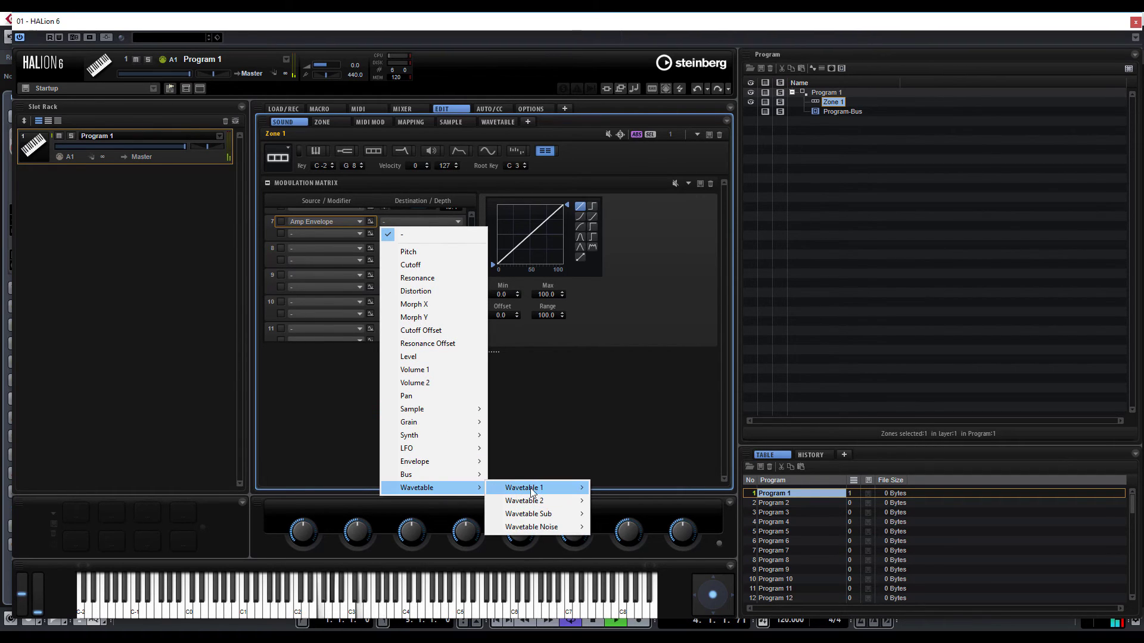
pyautogui.moveTo(532, 491)
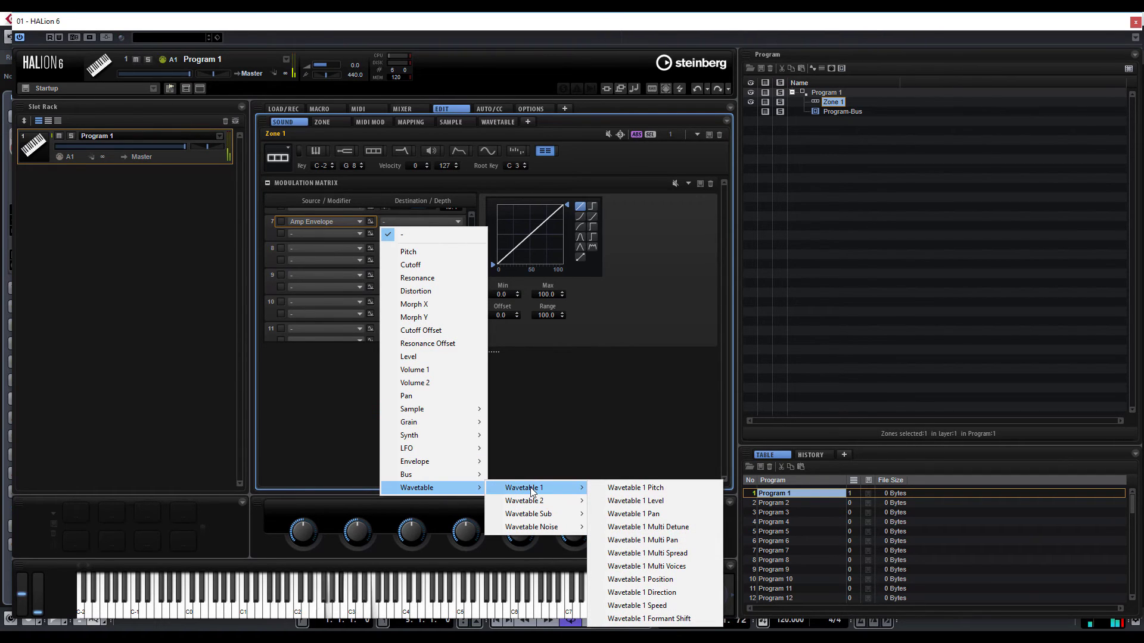
pyautogui.click(681, 528)
pyautogui.moveTo(411, 233); pyautogui.dragTo(427, 235)
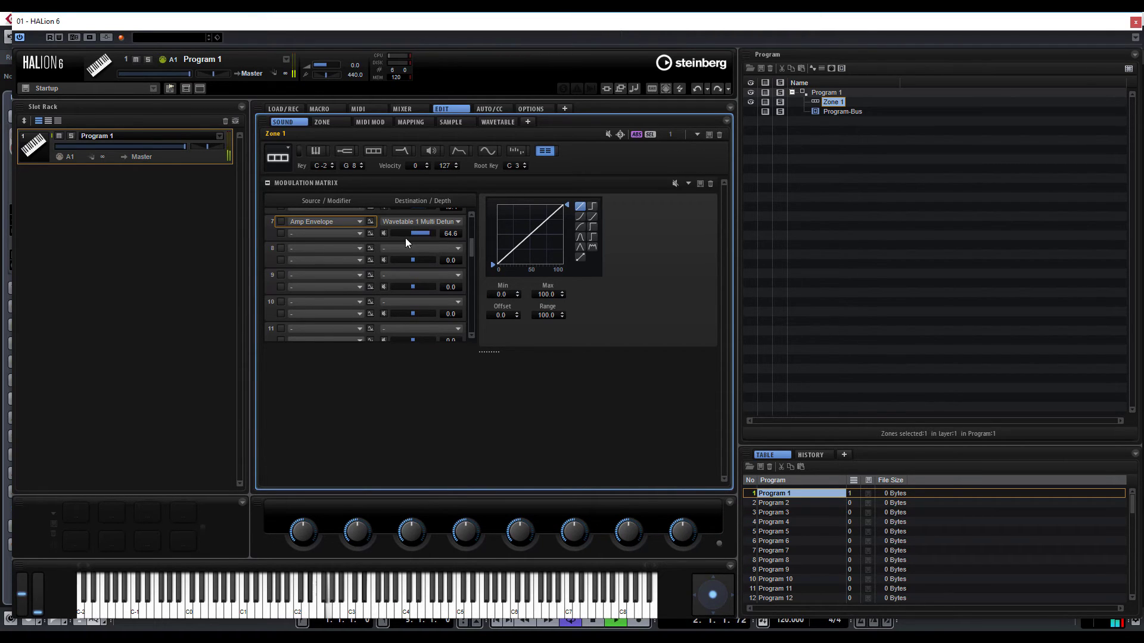
# Step: In row 8, route Amp Envelope to Wavetable 2 Multi Detune at depth 0
pyautogui.click(336, 248)
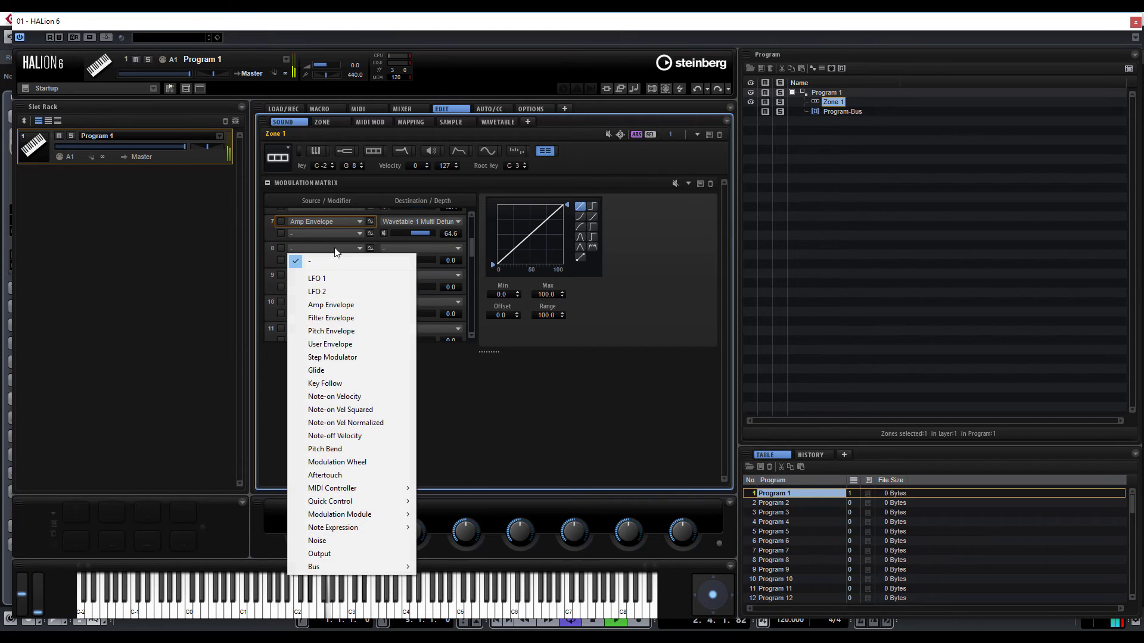
pyautogui.click(334, 305)
pyautogui.click(405, 251)
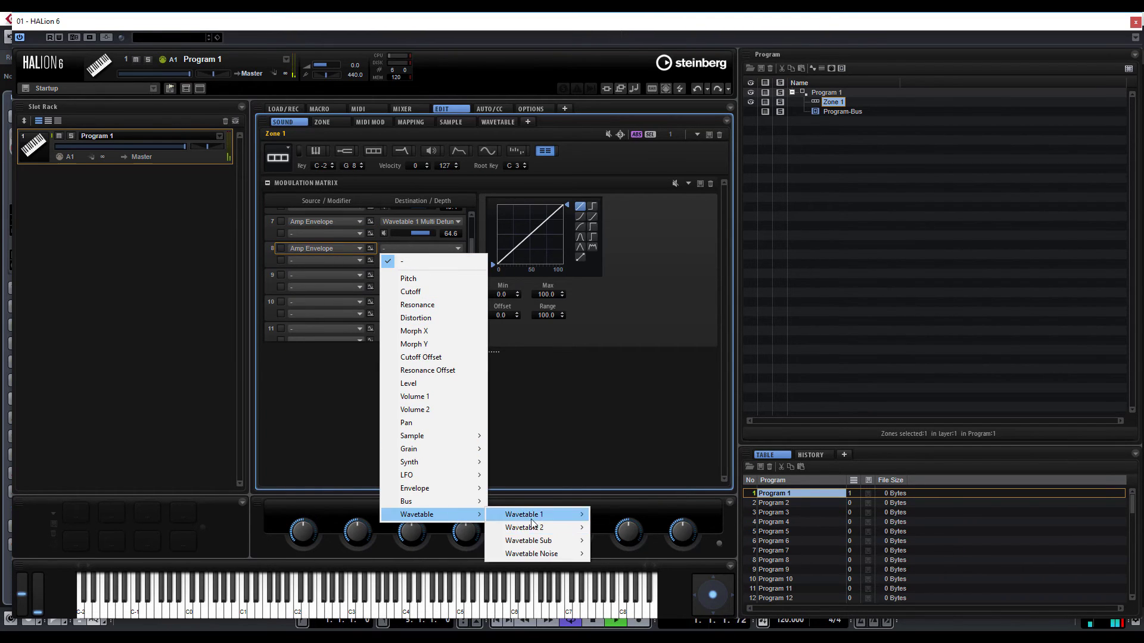
pyautogui.moveTo(539, 528)
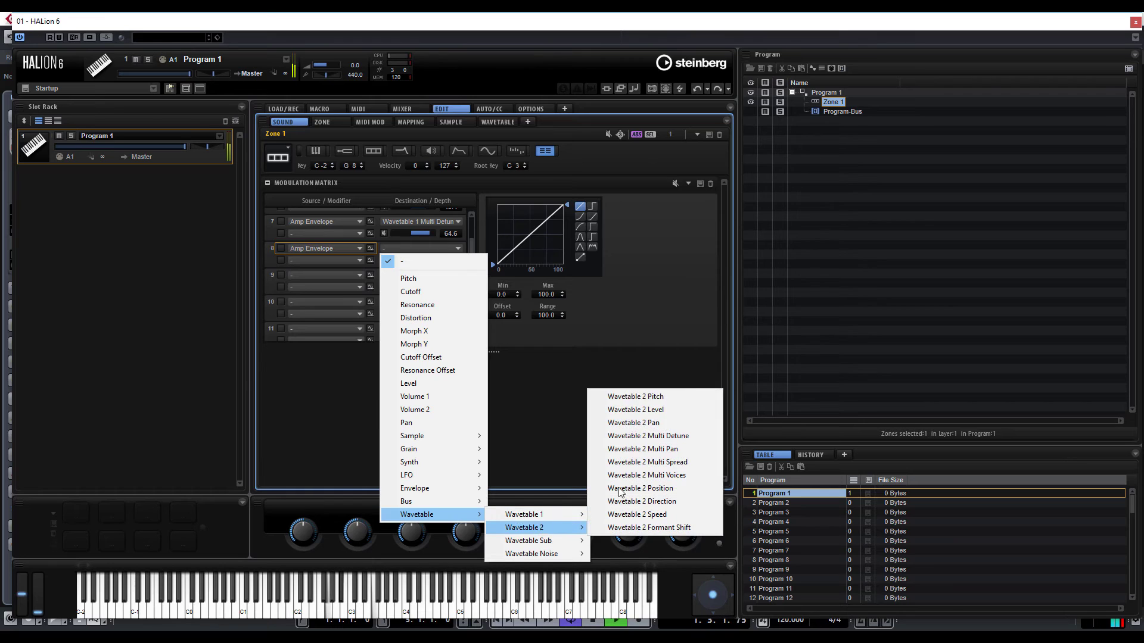
pyautogui.click(685, 436)
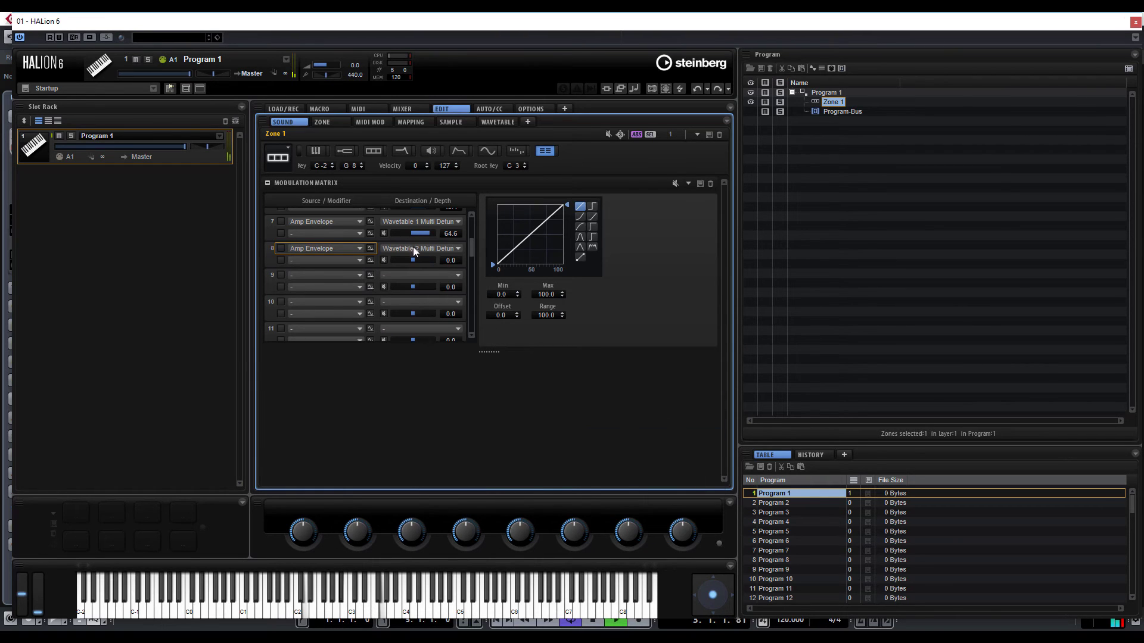
pyautogui.moveTo(416, 261)
pyautogui.mouseDown()
pyautogui.moveTo(399, 260)
pyautogui.moveTo(425, 264)
pyautogui.mouseUp()
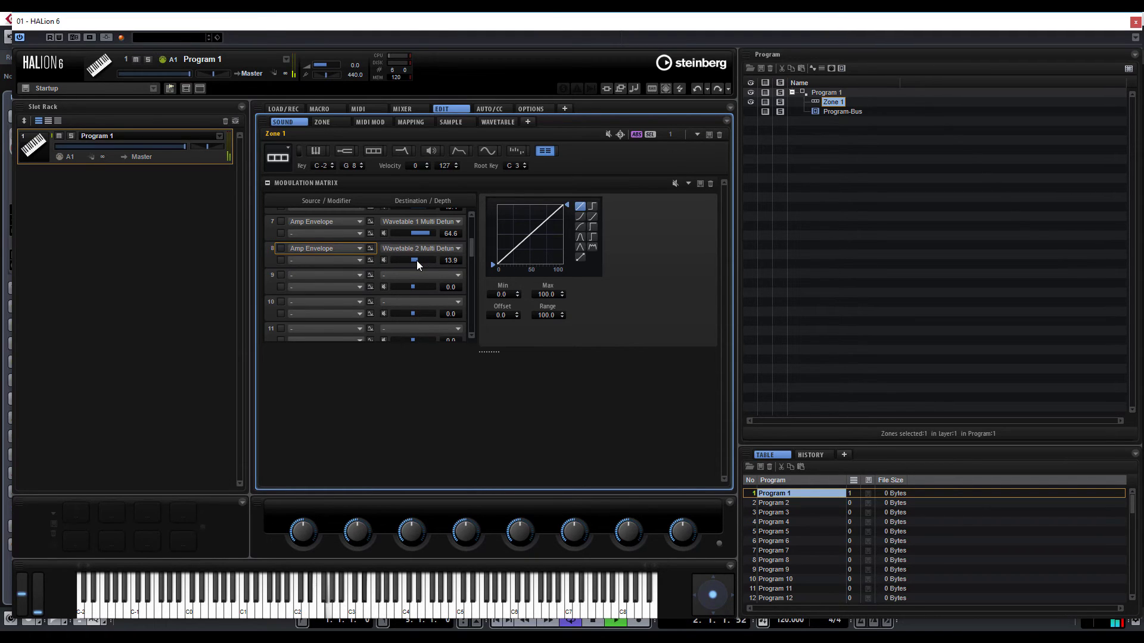
pyautogui.moveTo(416, 260); pyautogui.dragTo(413, 260)
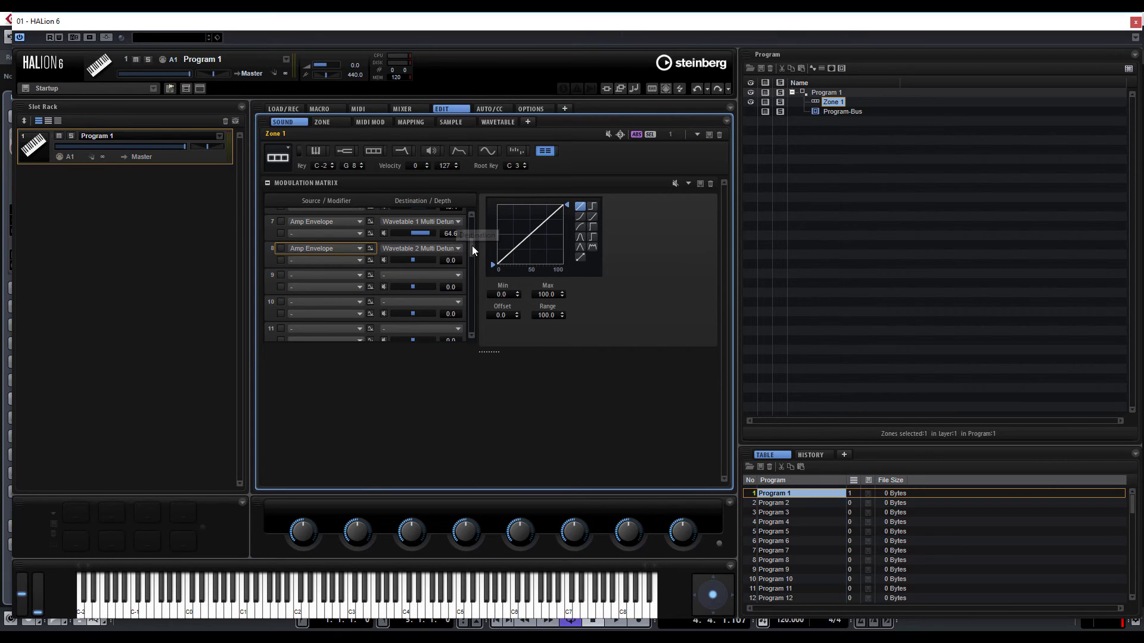
# Step: During playback, set row 3's Pan depth to 74.7 and row 5's to -54.4
pyautogui.moveTo(472, 245); pyautogui.dragTo(478, 220)
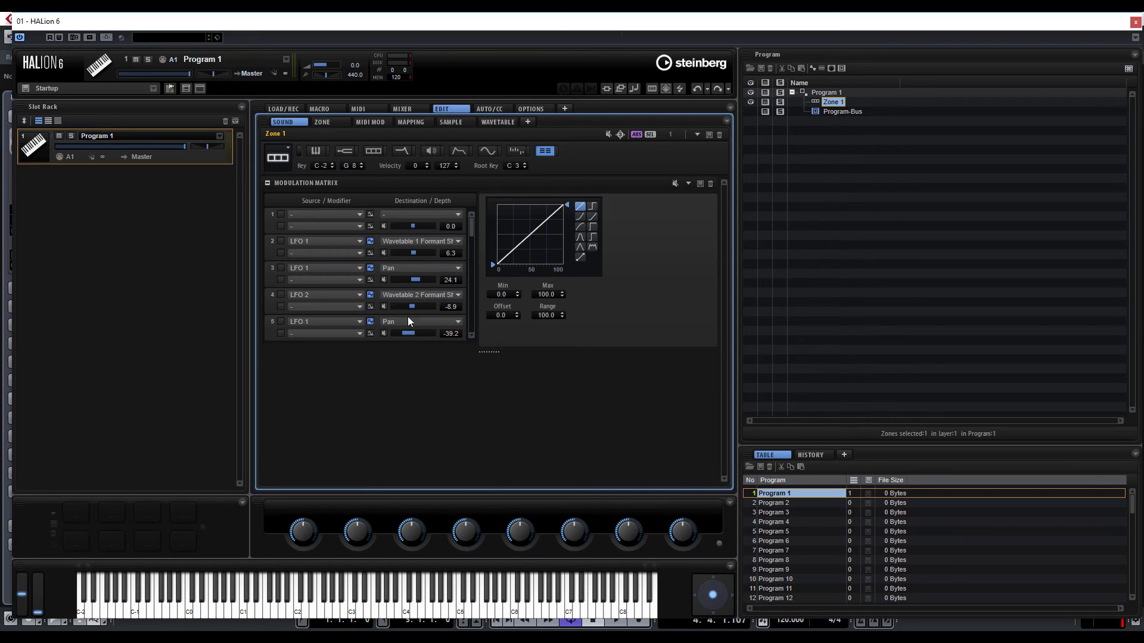
pyautogui.press('space')
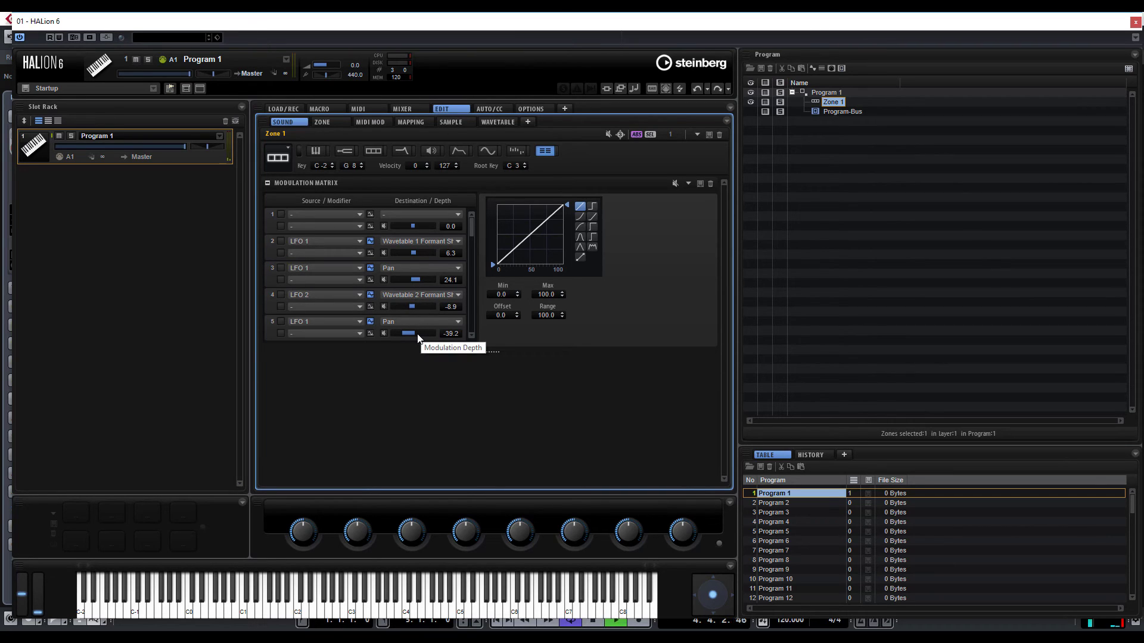
pyautogui.moveTo(413, 336); pyautogui.dragTo(396, 335)
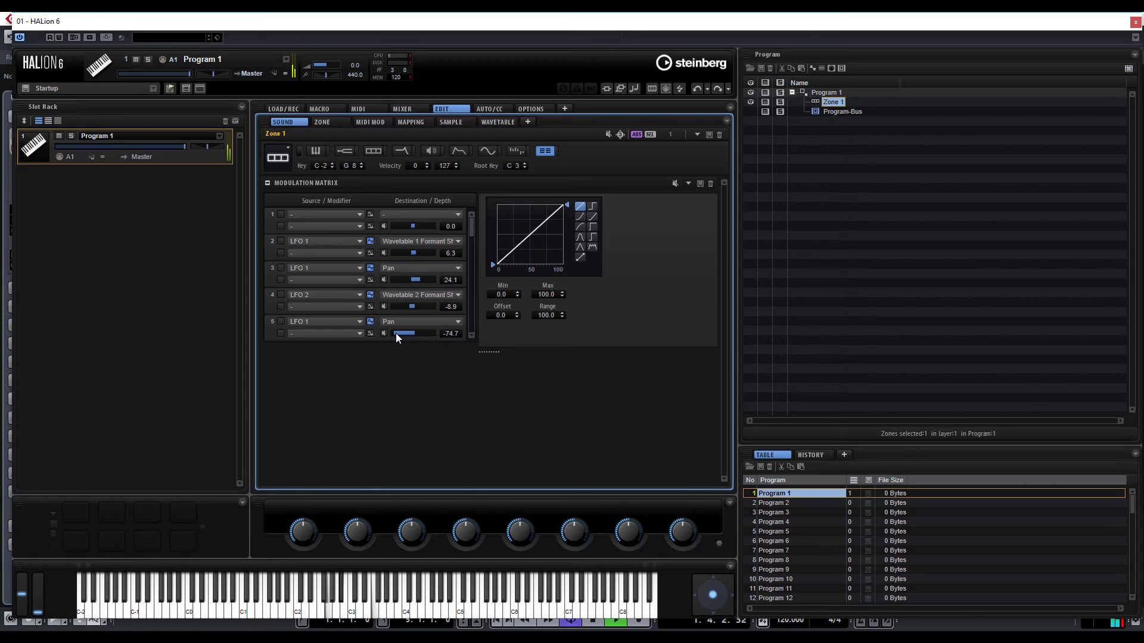
pyautogui.moveTo(424, 280); pyautogui.dragTo(431, 280)
pyautogui.moveTo(394, 332); pyautogui.dragTo(400, 332)
pyautogui.press('space')
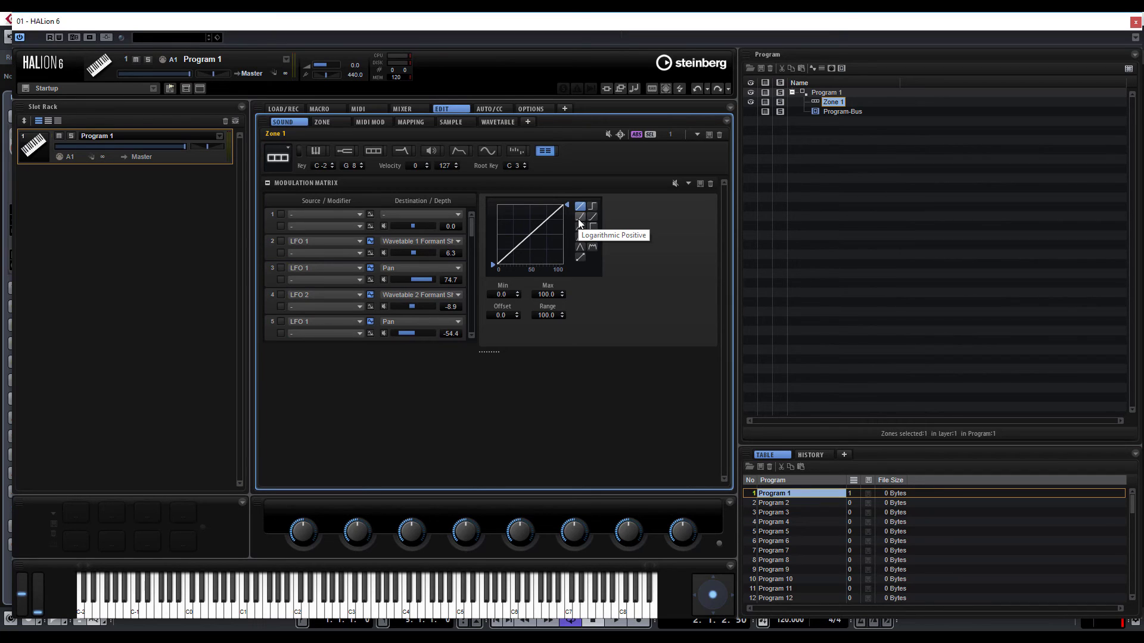
# Step: Leave the StepMod settings and select the Program-Bus to show its eight empty insert slots
pyautogui.click(516, 152)
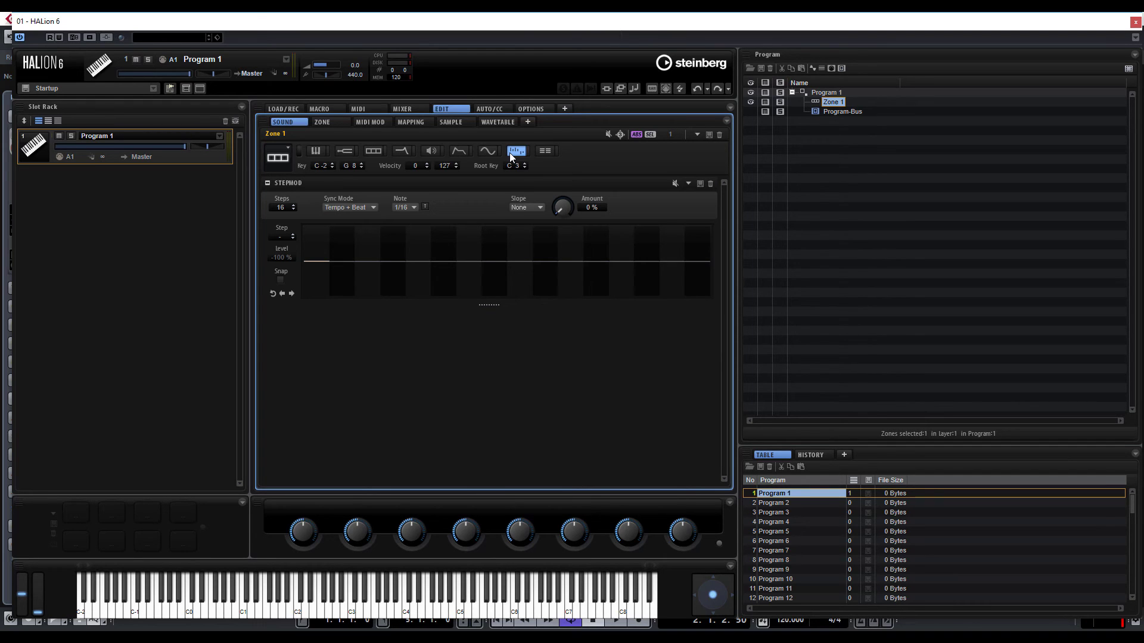
pyautogui.click(832, 113)
pyautogui.click(833, 113)
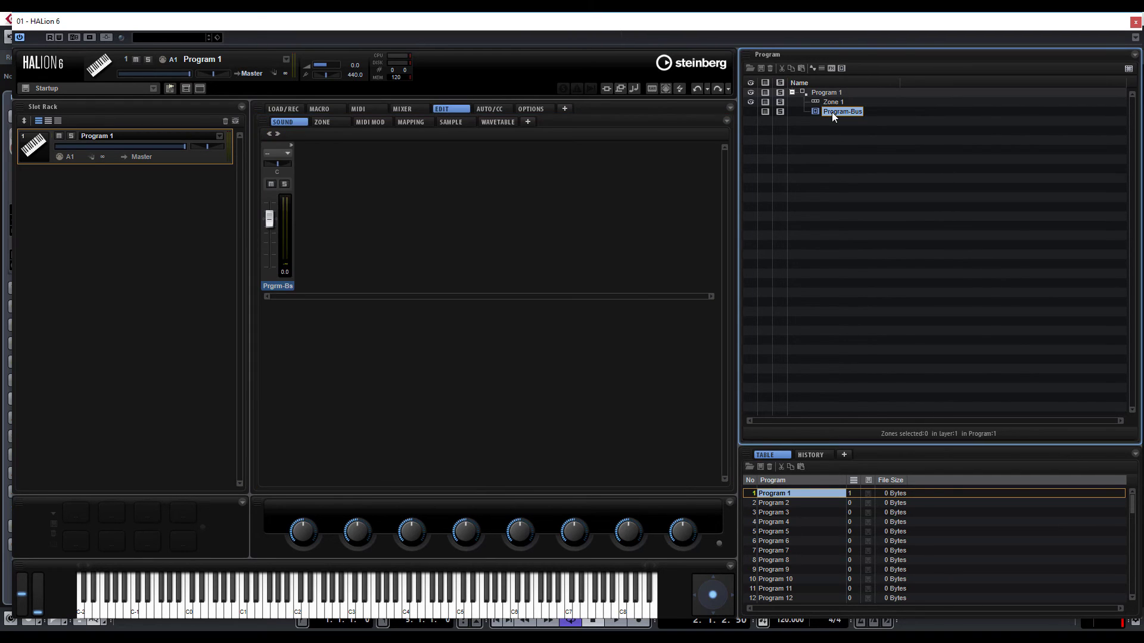
pyautogui.rightClick(832, 113)
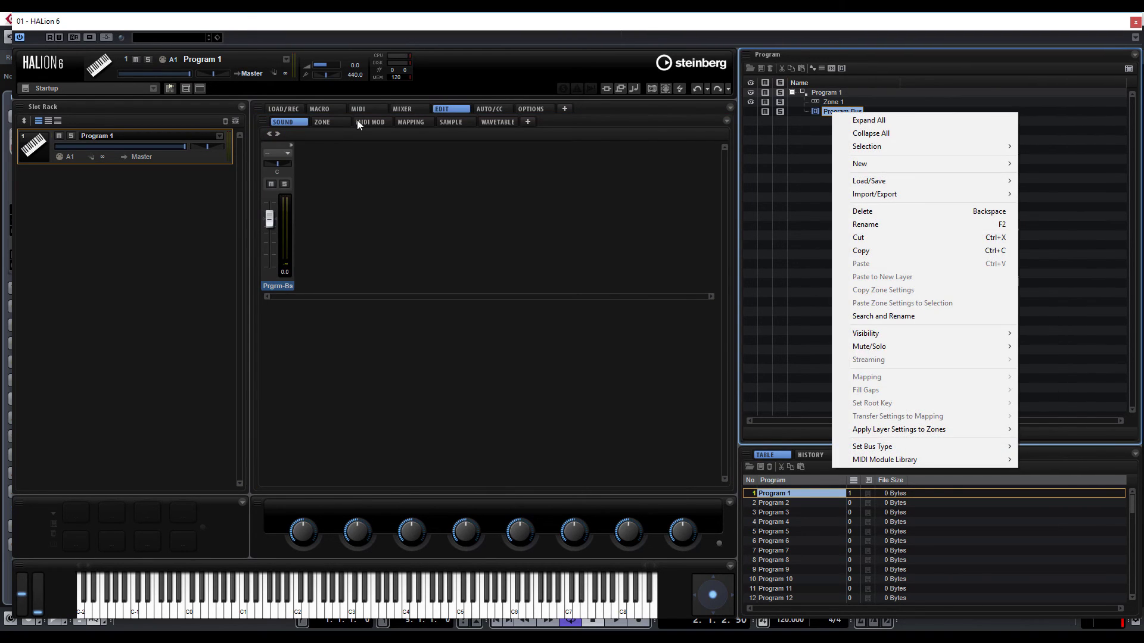
pyautogui.click(291, 145)
pyautogui.click(290, 145)
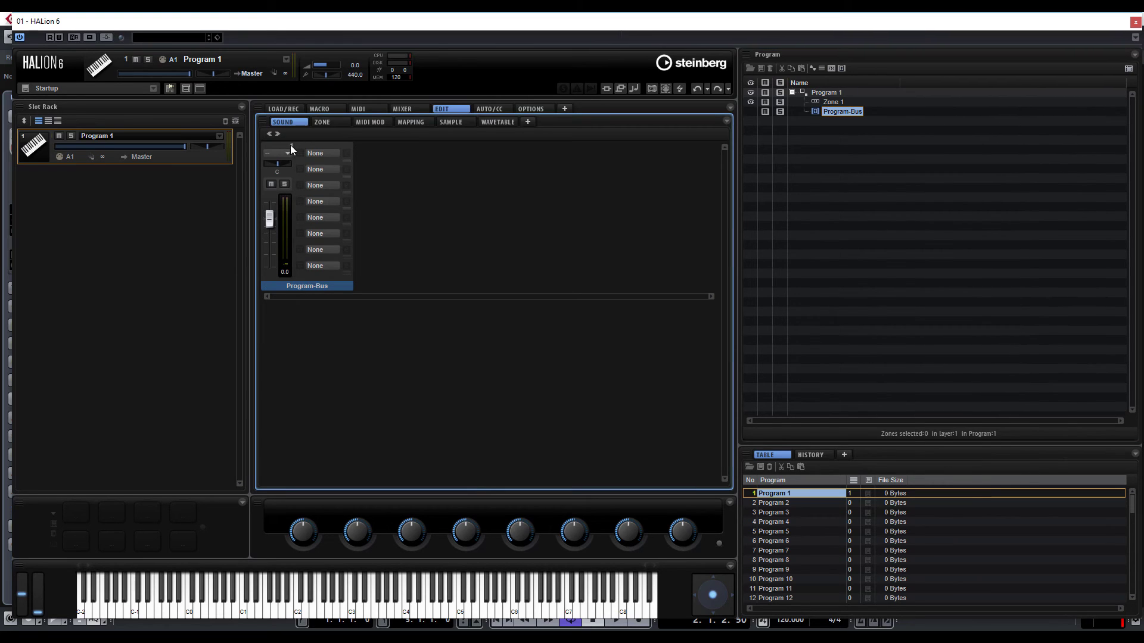
# Step: Load REVerence into the first Program-Bus insert slot and Chorus into the second
pyautogui.click(330, 154)
pyautogui.click(356, 207)
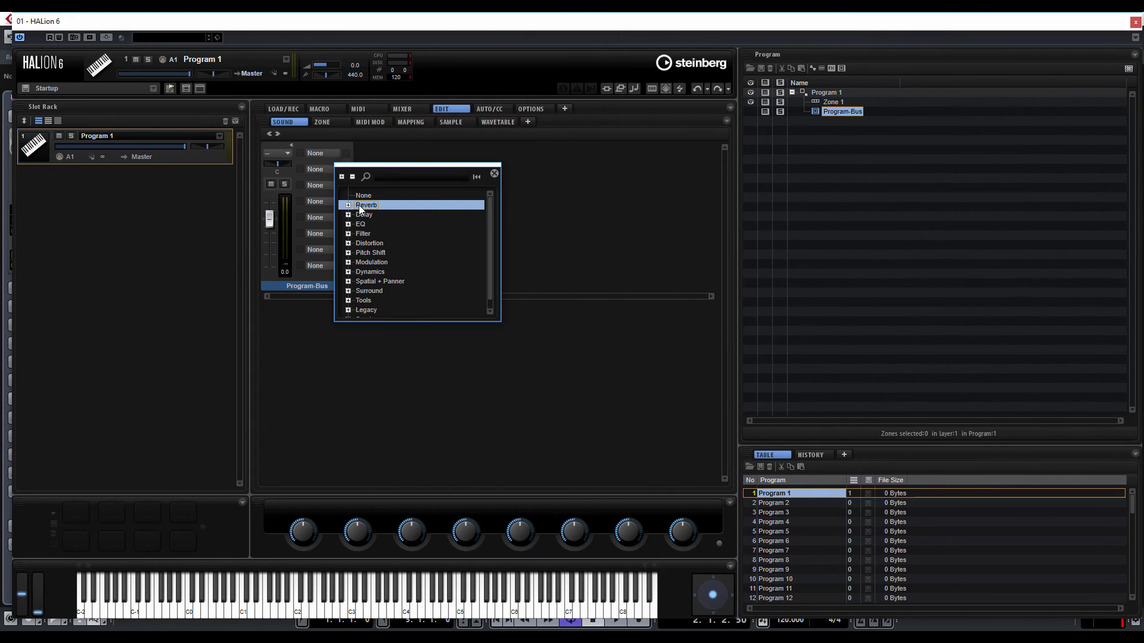
pyautogui.click(349, 206)
pyautogui.click(376, 216)
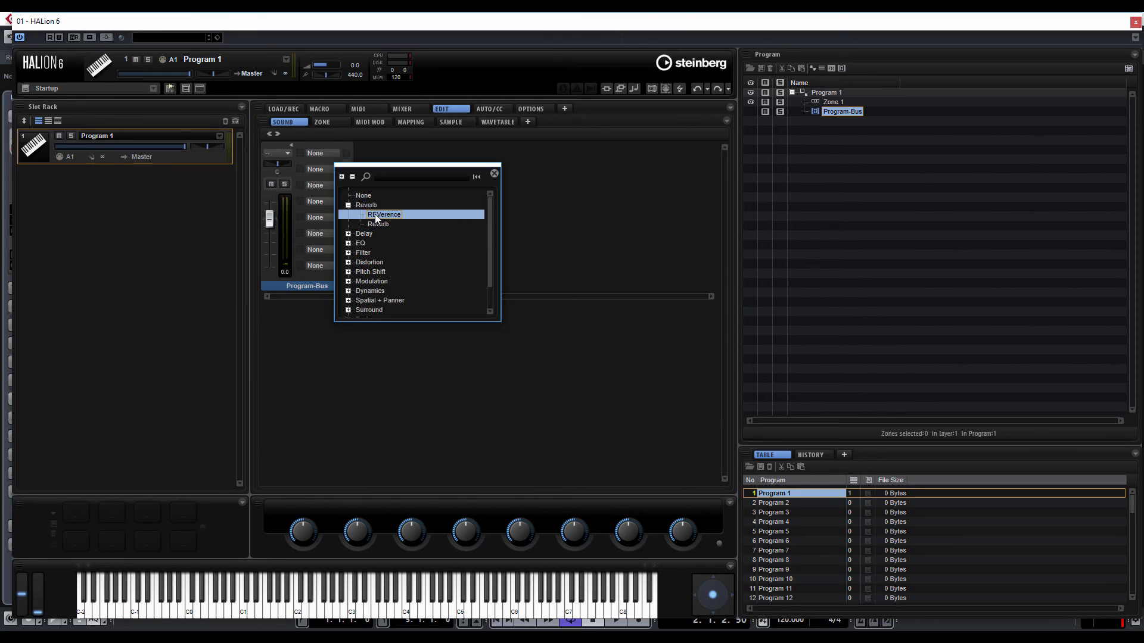
pyautogui.click(317, 169)
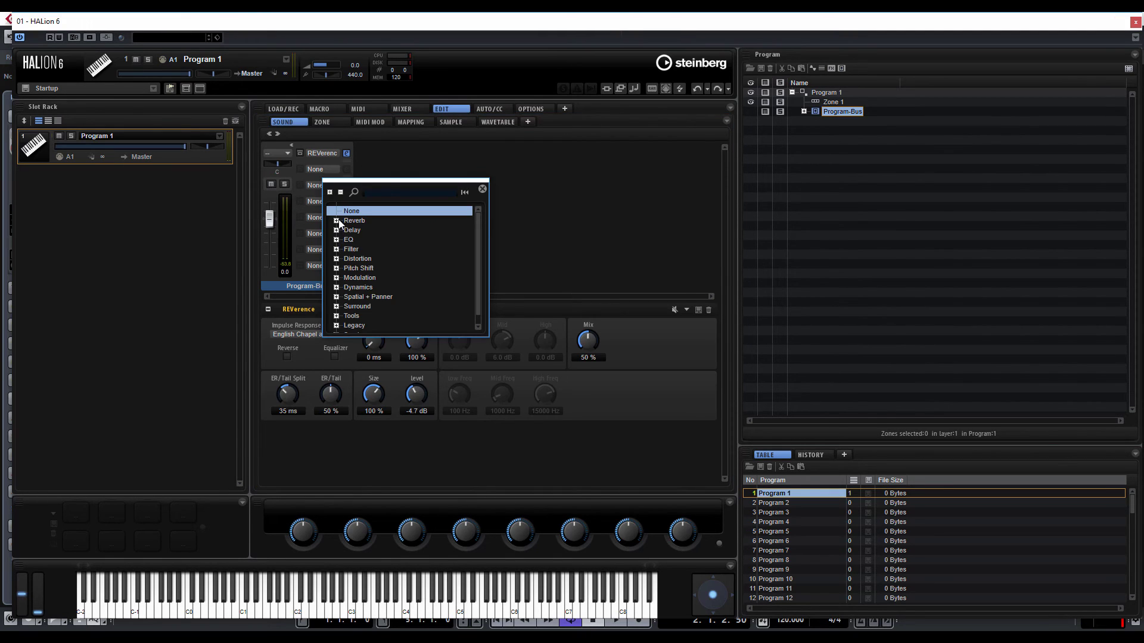
pyautogui.click(336, 278)
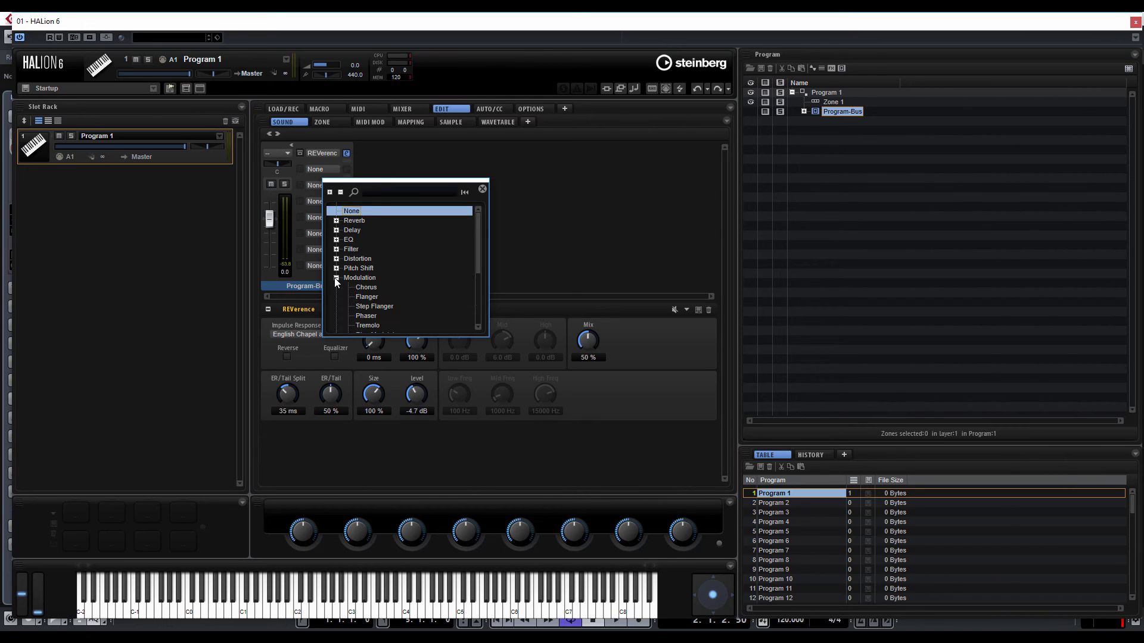
pyautogui.doubleClick(365, 287)
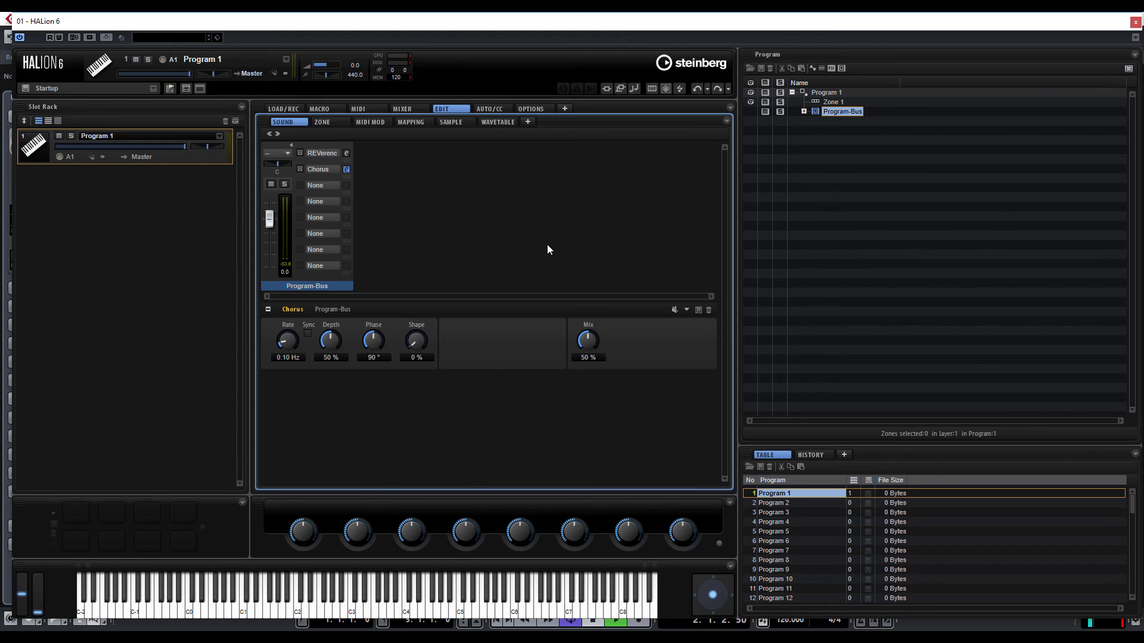
# Step: Set the REVerence mix to 22 % and the Chorus mix to 80 %
pyautogui.press('space')
pyautogui.click(348, 155)
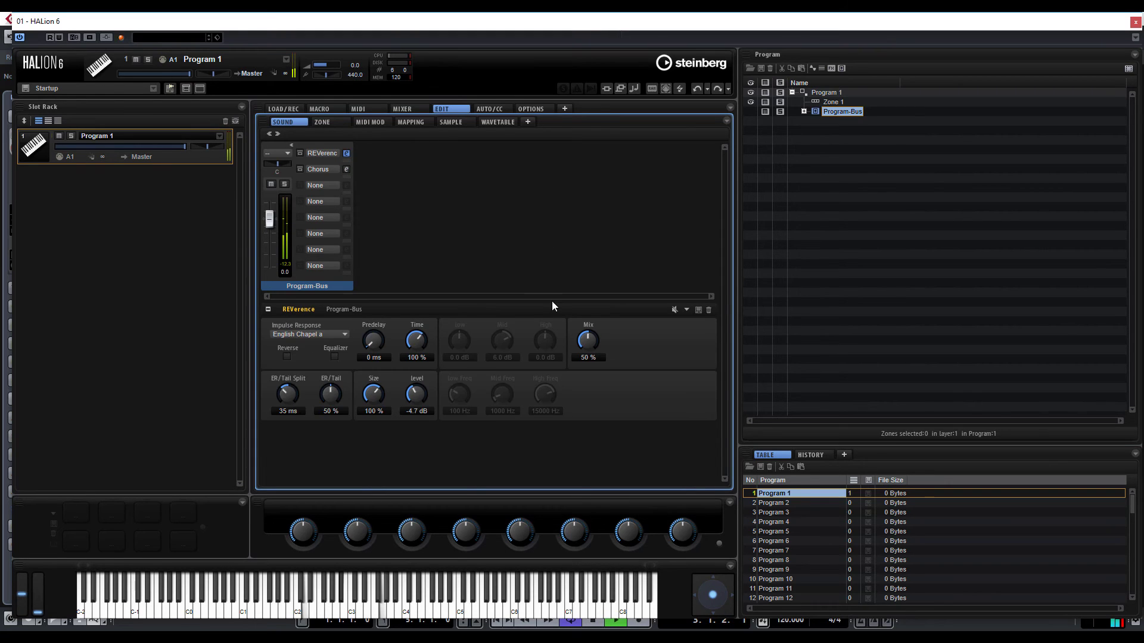
pyautogui.moveTo(587, 344); pyautogui.dragTo(591, 379)
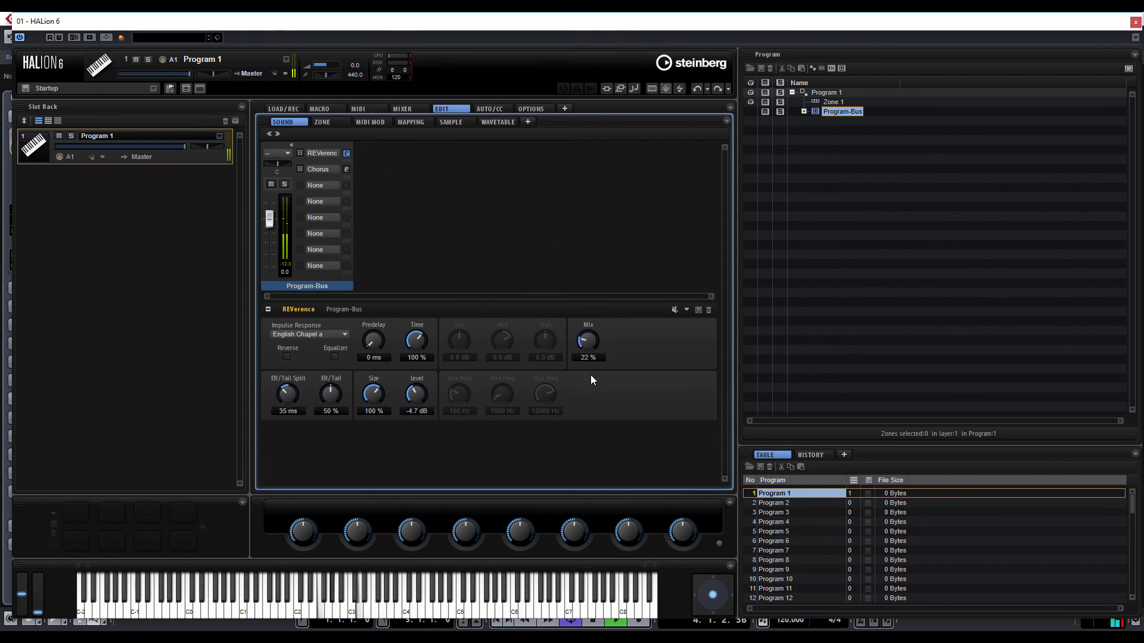
pyautogui.click(346, 170)
pyautogui.moveTo(586, 332); pyautogui.dragTo(586, 317)
pyautogui.click(331, 187)
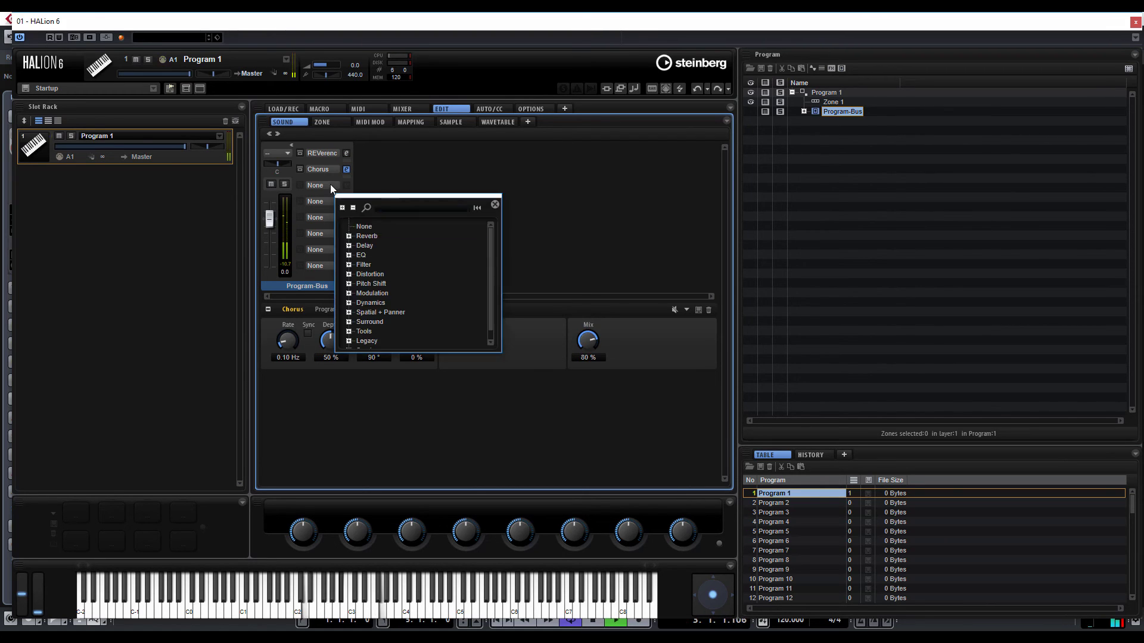
# Step: Load Multi Delay into the third insert with 1/8 delay time and 9 % mix
pyautogui.click(349, 246)
pyautogui.doubleClick(377, 255)
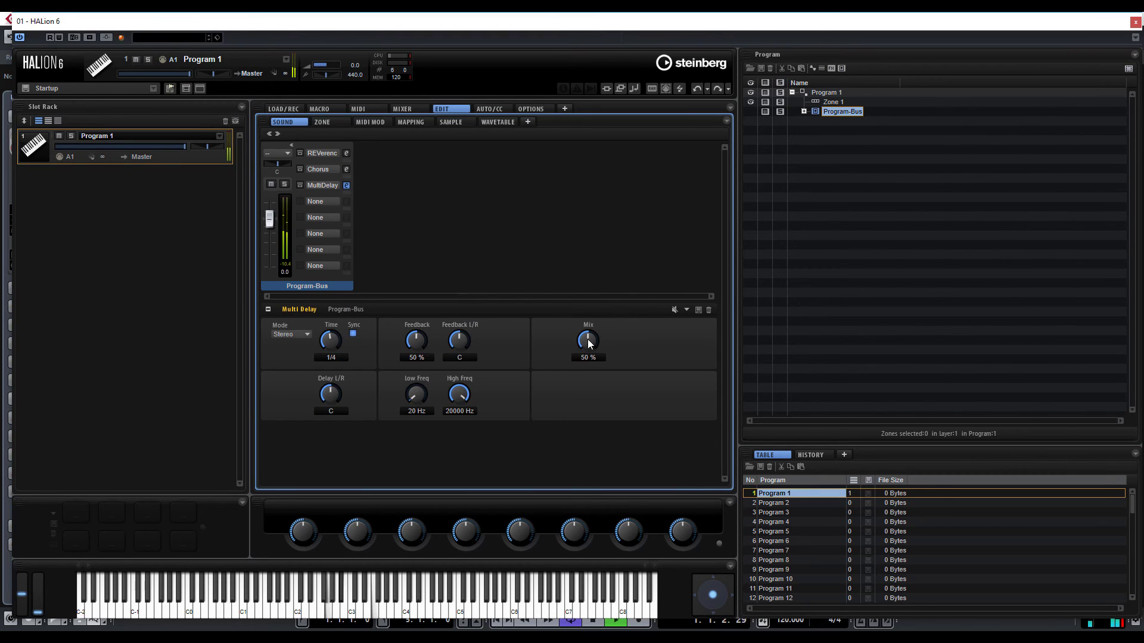
pyautogui.moveTo(583, 347); pyautogui.dragTo(584, 375)
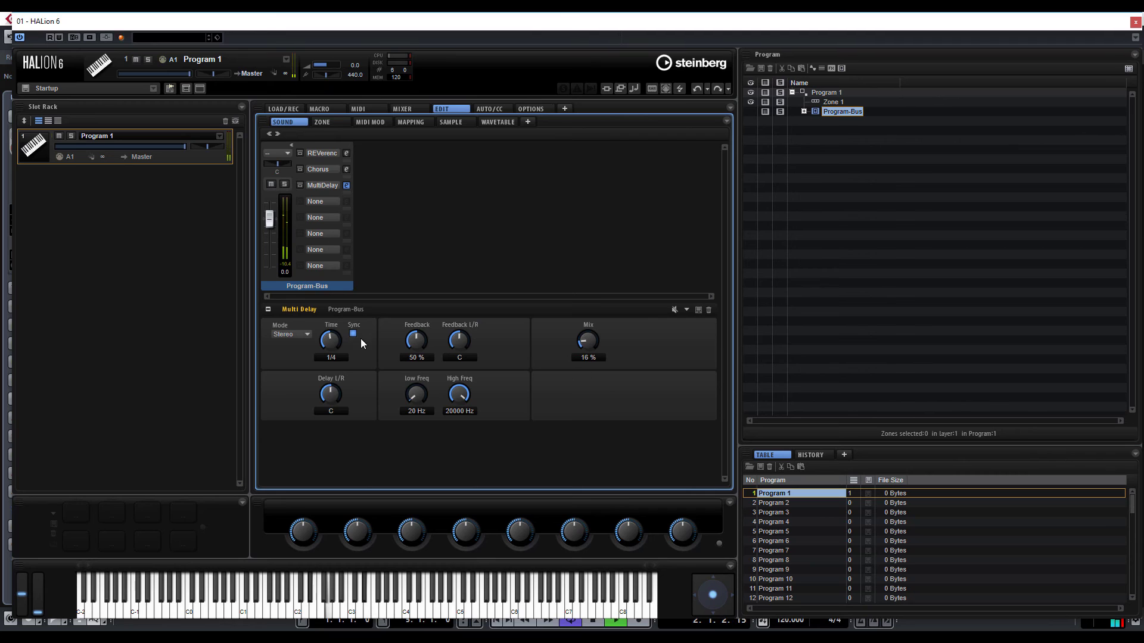
pyautogui.moveTo(326, 340); pyautogui.dragTo(324, 356)
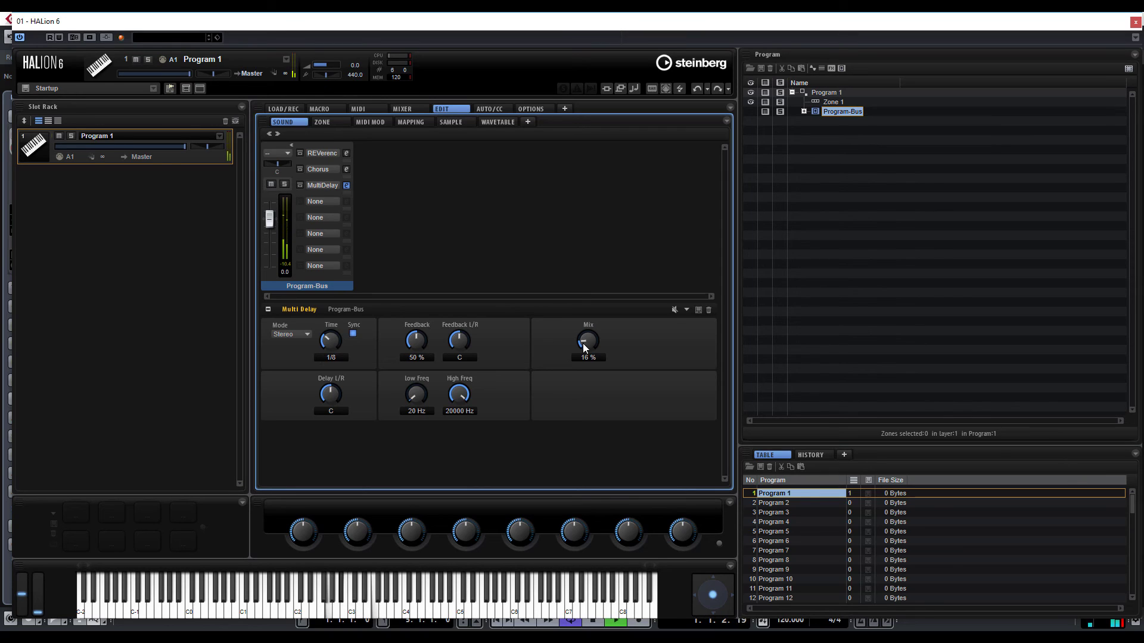
pyautogui.moveTo(585, 342); pyautogui.dragTo(584, 350)
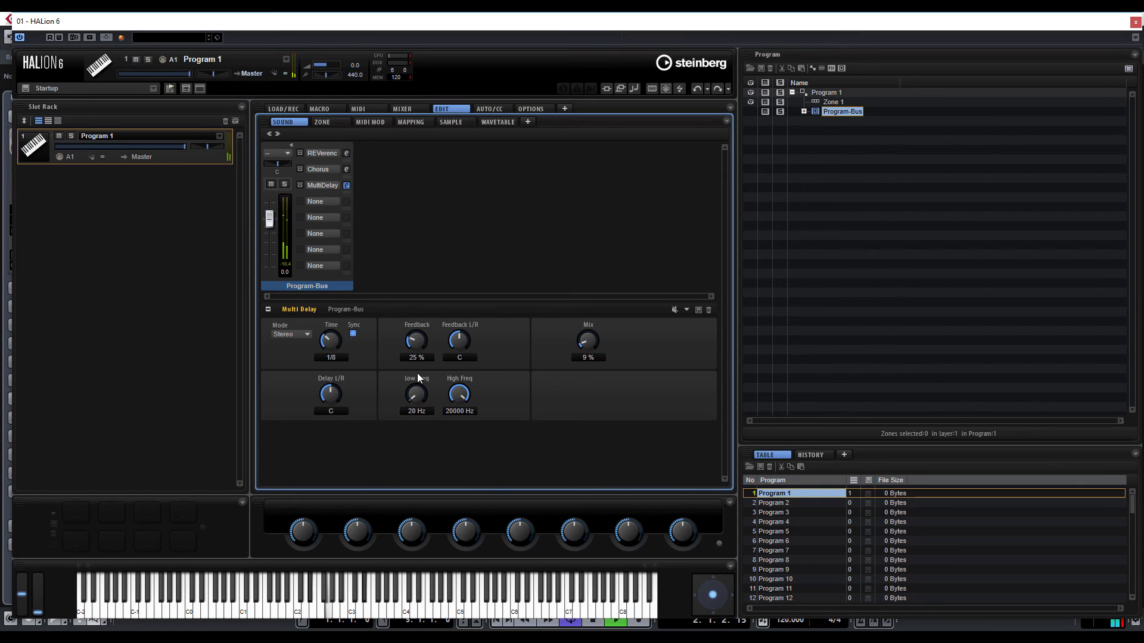
# Step: Lower the Multi Delay feedback to 25 % and bring up the REVerence parameters
pyautogui.scroll(-3, 408, 355)
pyautogui.click(346, 170)
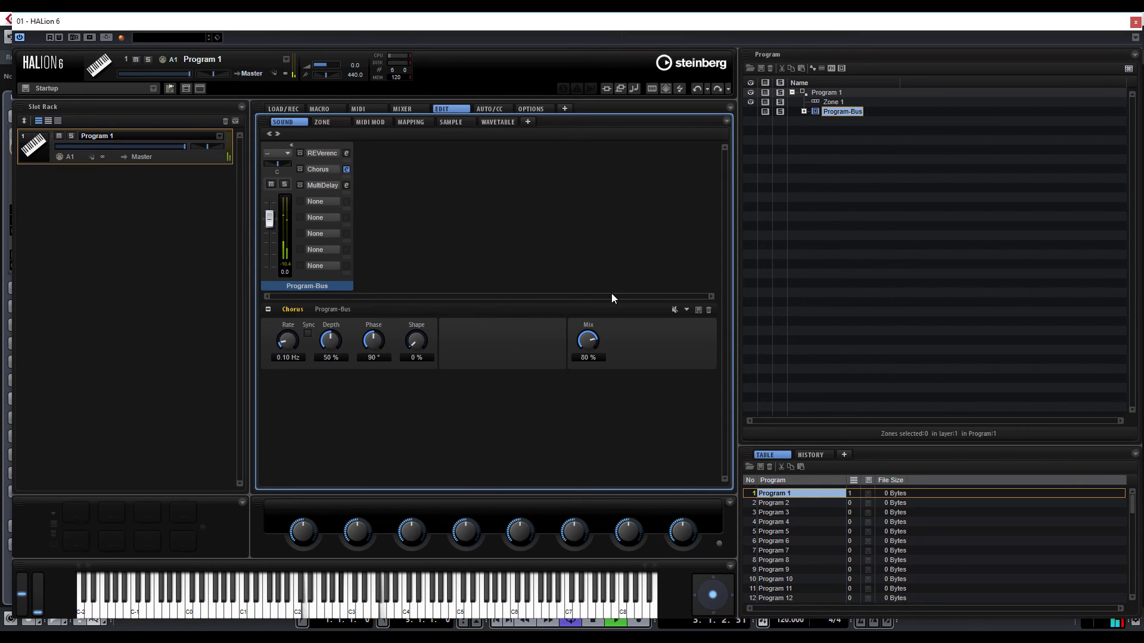
pyautogui.click(346, 153)
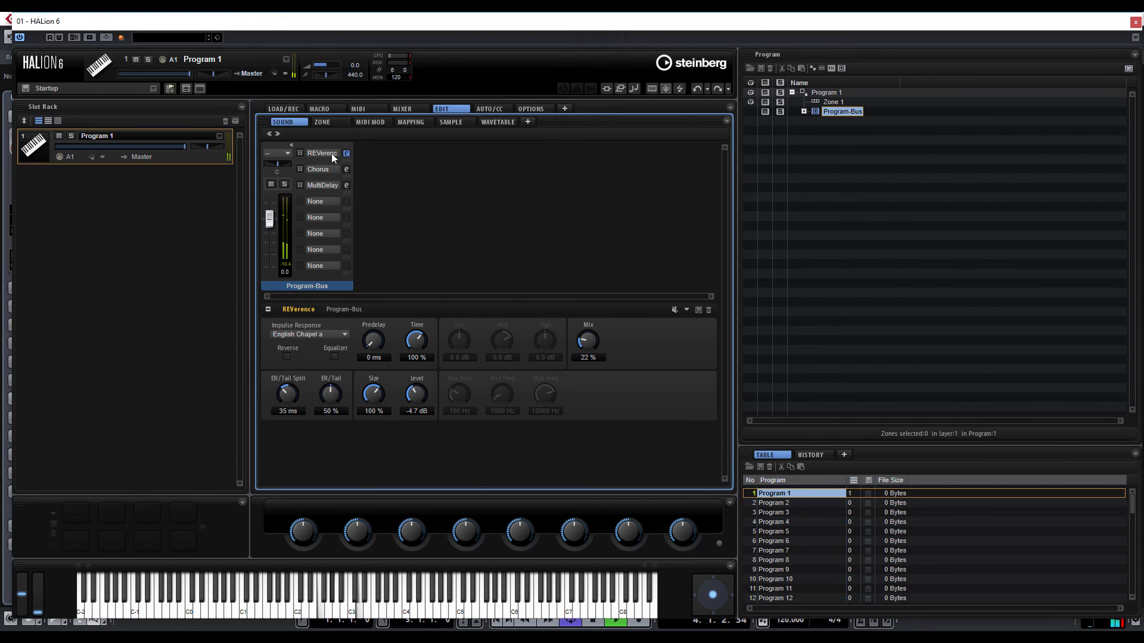
# Step: Swap REVerence for Reverb at 68 % mix, 95 % room size, 126 Hz low cut, 10778 Hz high cut
pyautogui.click(331, 153)
pyautogui.click(390, 226)
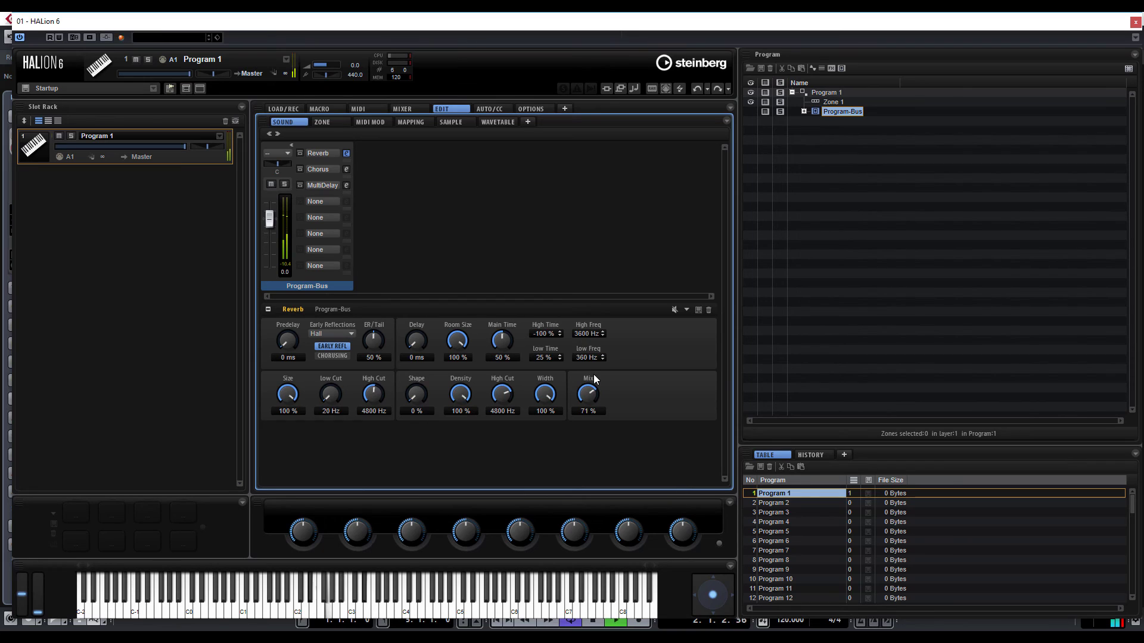
pyautogui.moveTo(594, 378); pyautogui.dragTo(594, 382)
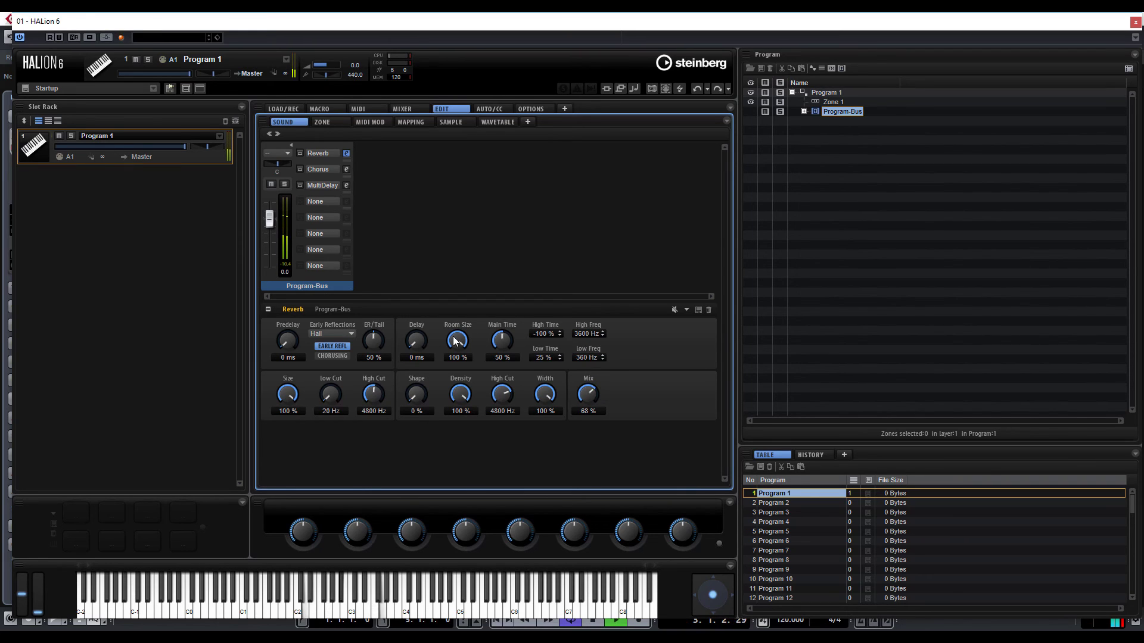
pyautogui.moveTo(457, 338); pyautogui.dragTo(458, 352)
pyautogui.moveTo(329, 391); pyautogui.dragTo(336, 345)
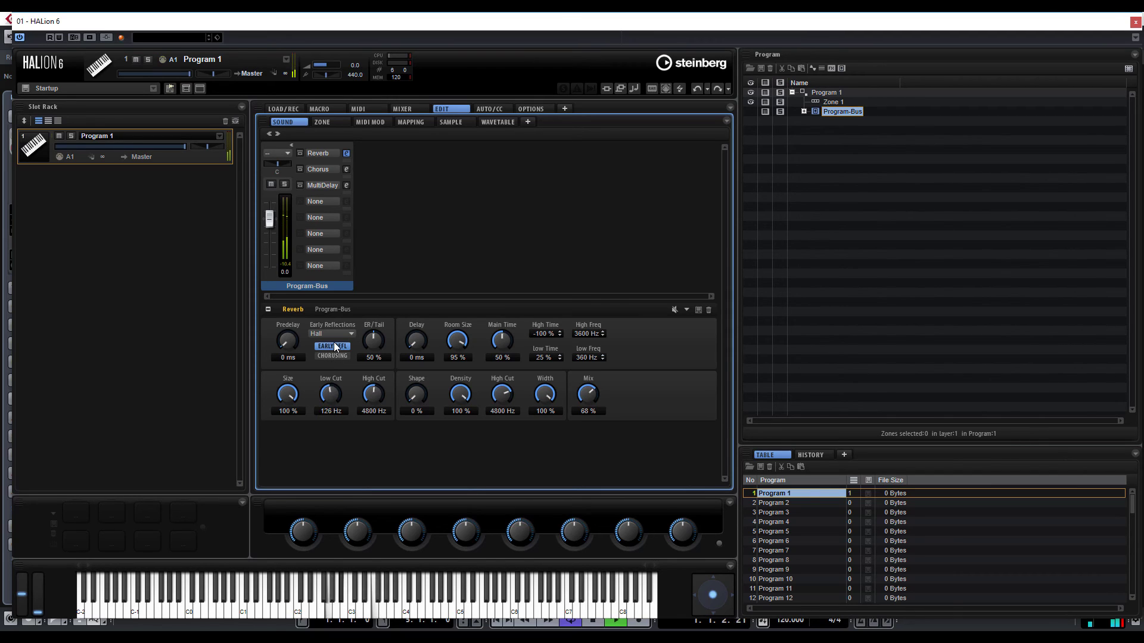
pyautogui.moveTo(376, 398); pyautogui.dragTo(382, 365)
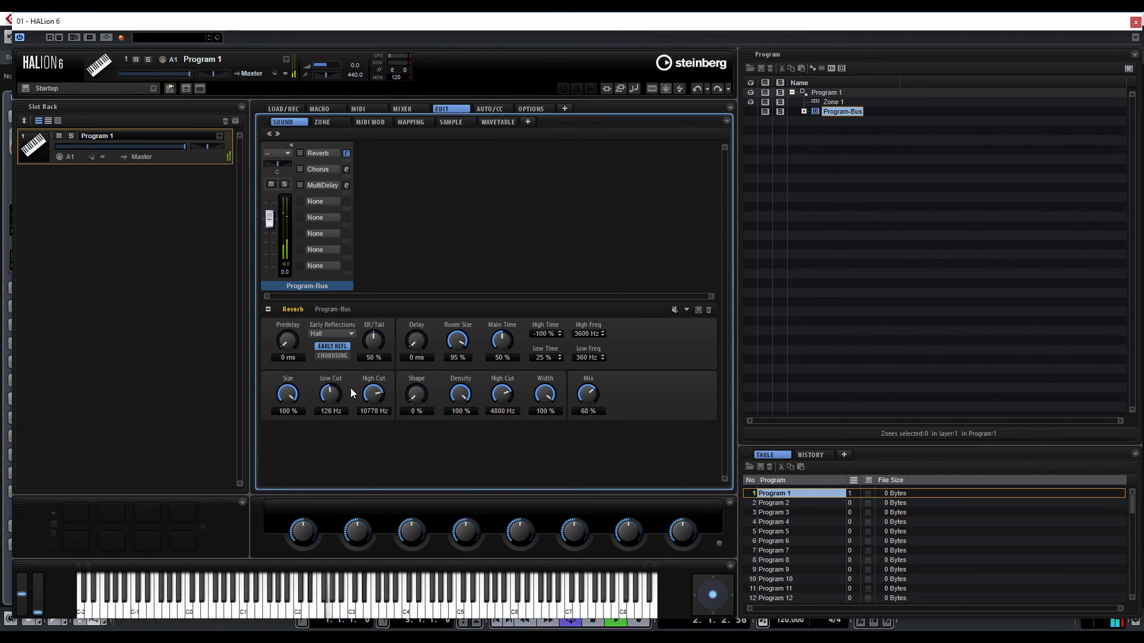
pyautogui.moveTo(330, 399); pyautogui.dragTo(329, 396)
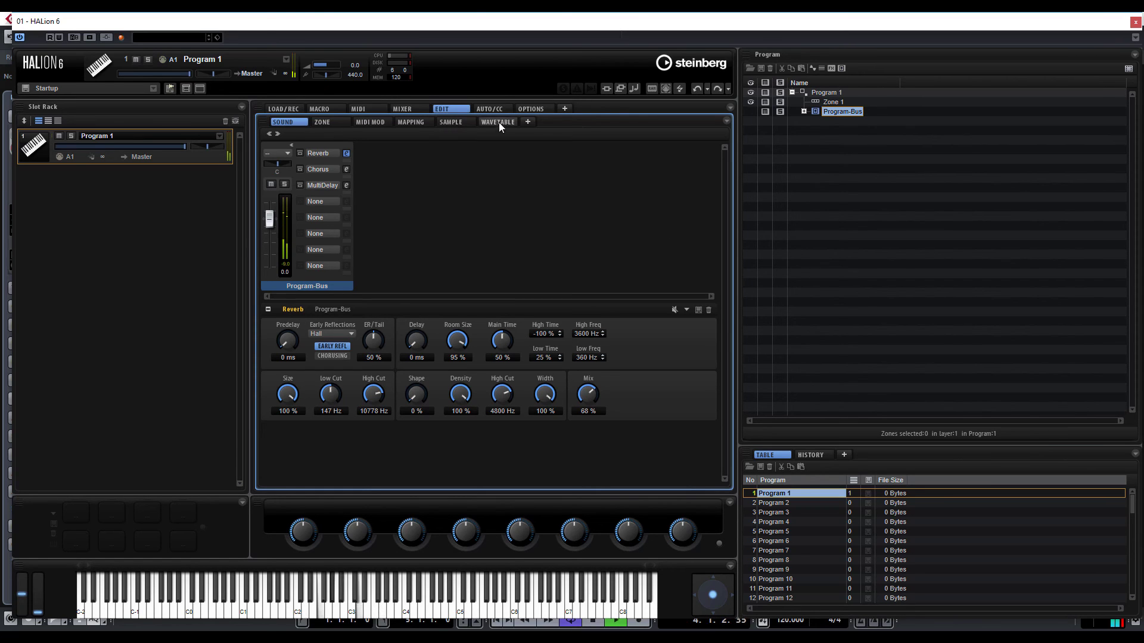
# Step: Load Vintage Ensemble into the fourth insert and lower its mix to about 15 %
pyautogui.click(327, 201)
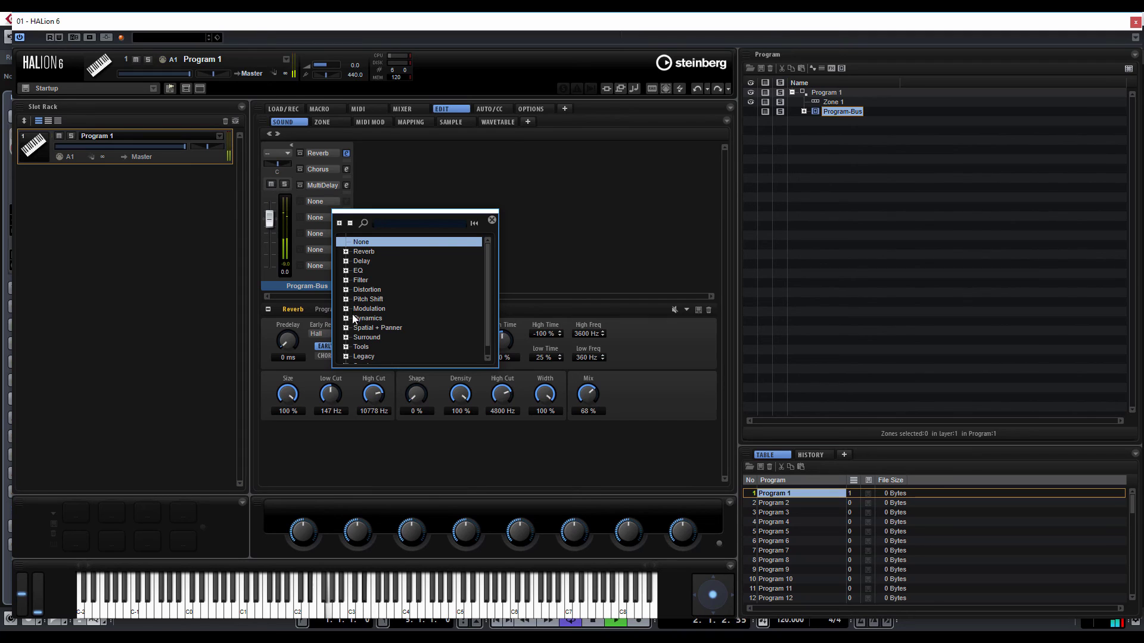
pyautogui.click(346, 309)
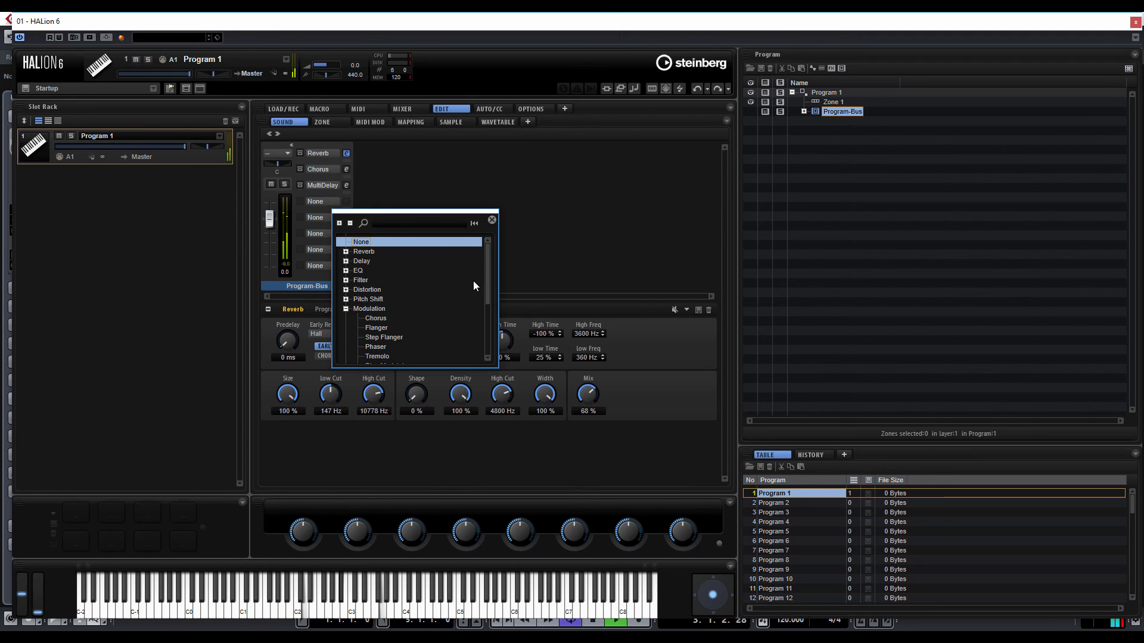
pyautogui.moveTo(490, 274); pyautogui.dragTo(494, 310)
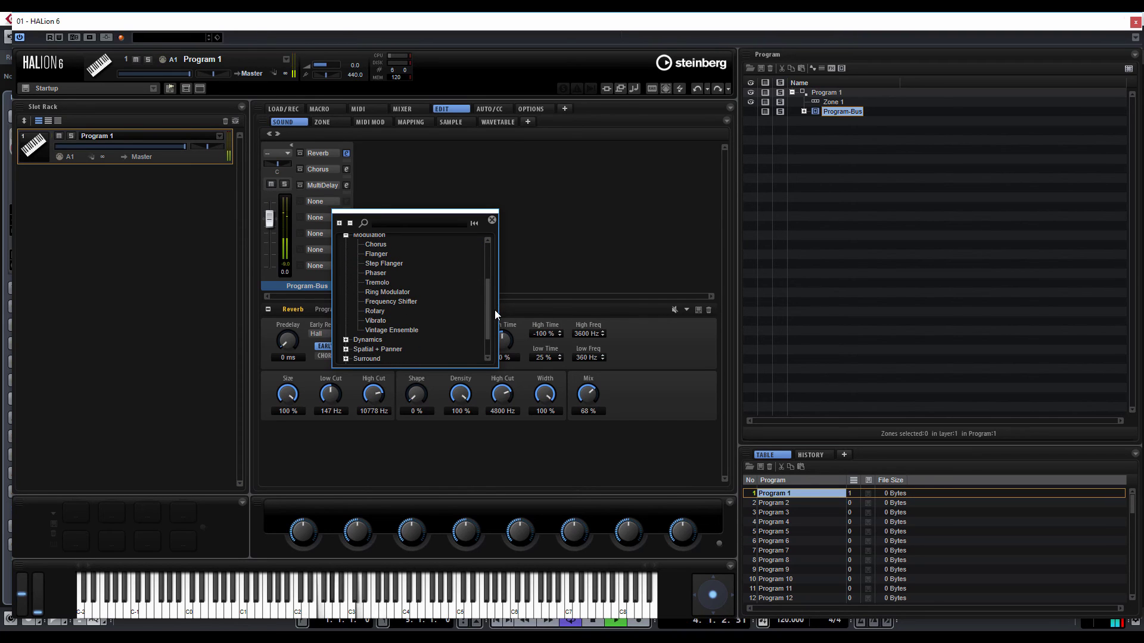
pyautogui.click(408, 329)
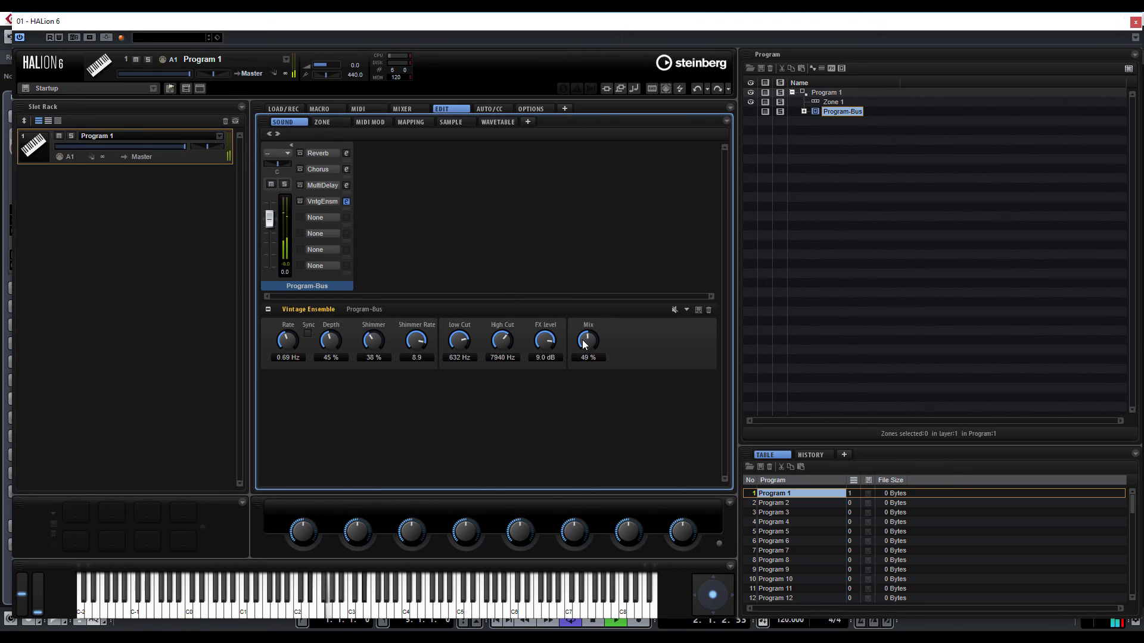
pyautogui.moveTo(581, 369); pyautogui.dragTo(581, 376)
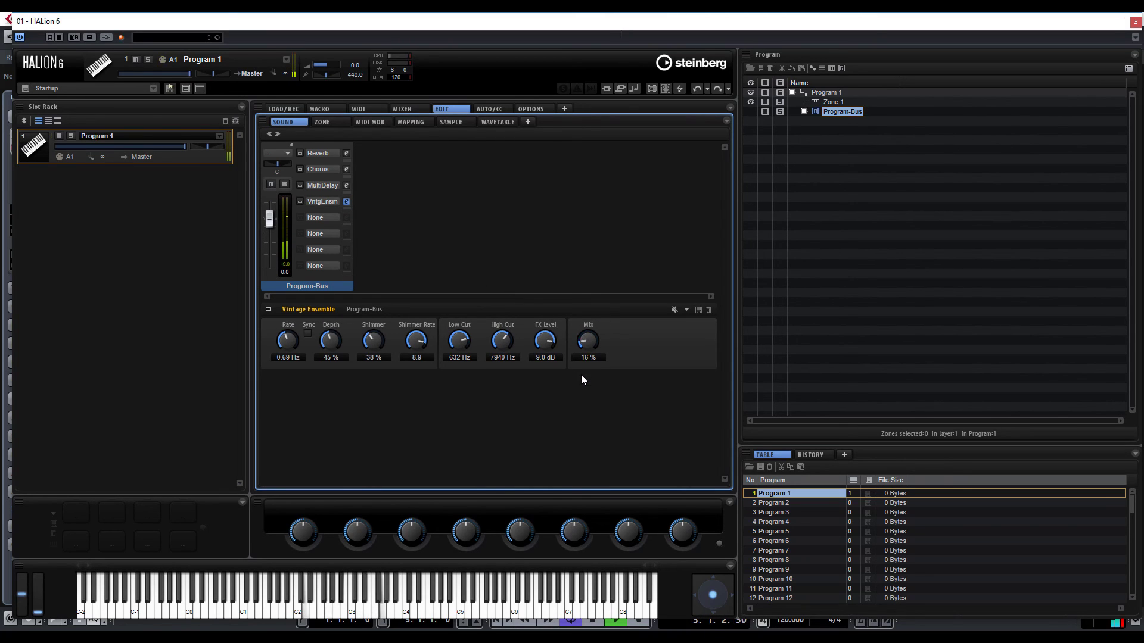
# Step: Cut the Reverb insert's mix down to 32 %
pyautogui.click(327, 153)
pyautogui.click(587, 341)
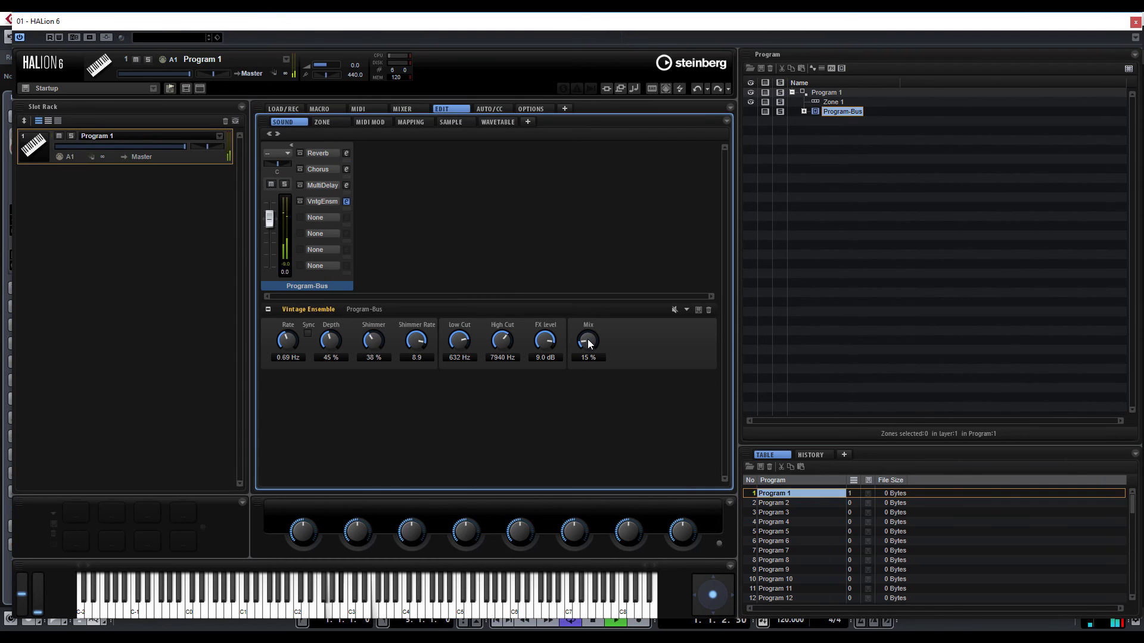
pyautogui.click(347, 153)
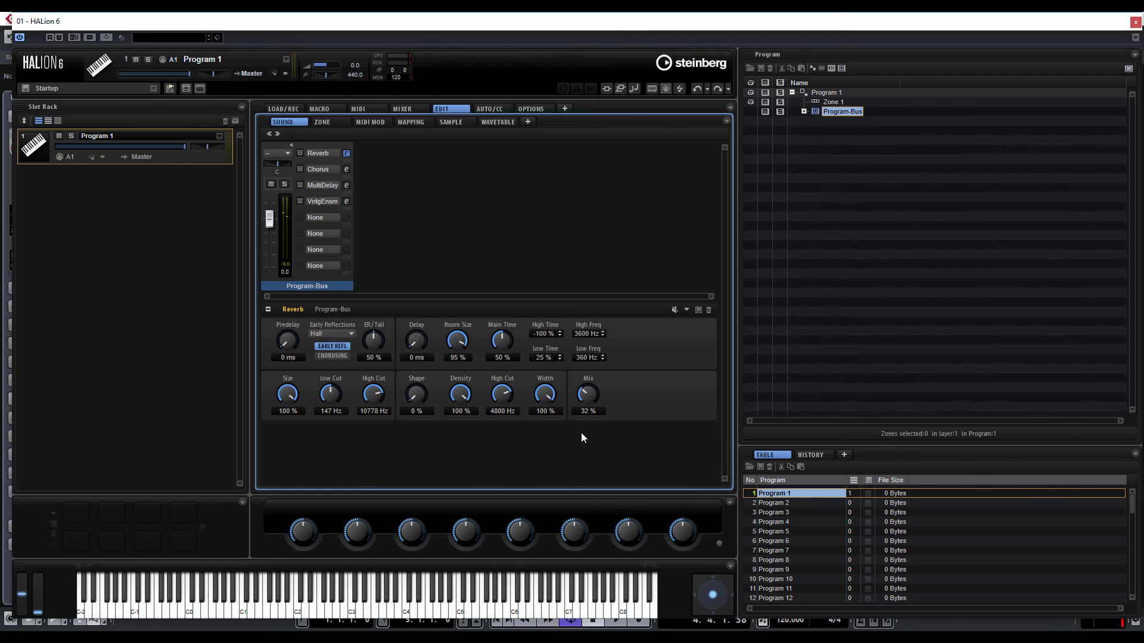
# Step: Select Zone 1 and show its wavetable SUB page with sub oscillator and noise settings
pyautogui.click(832, 103)
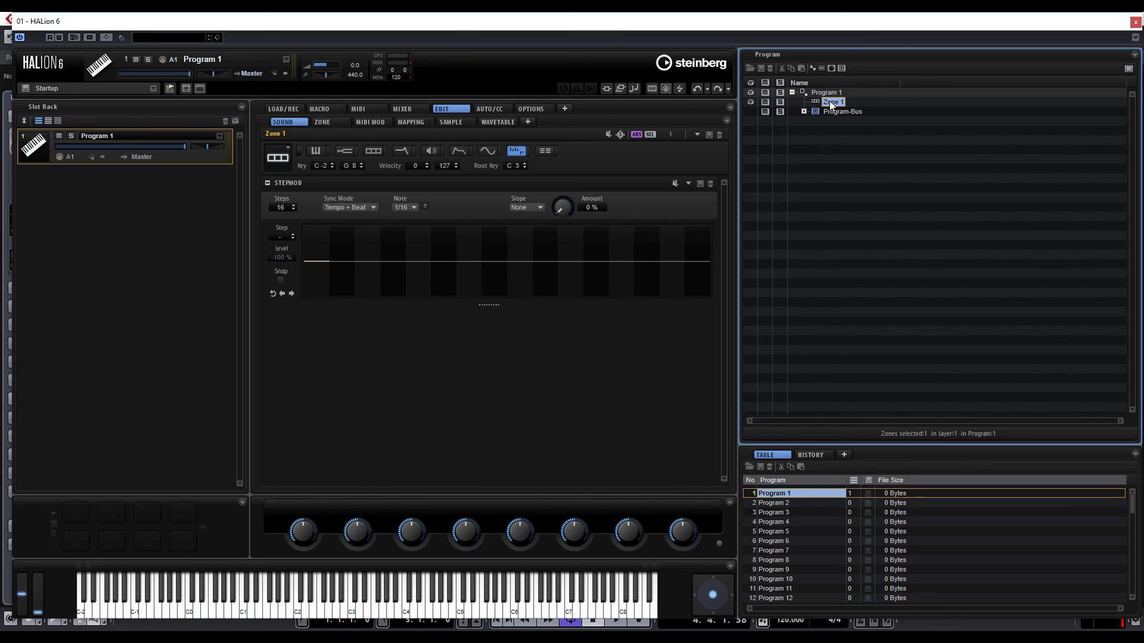
pyautogui.click(298, 123)
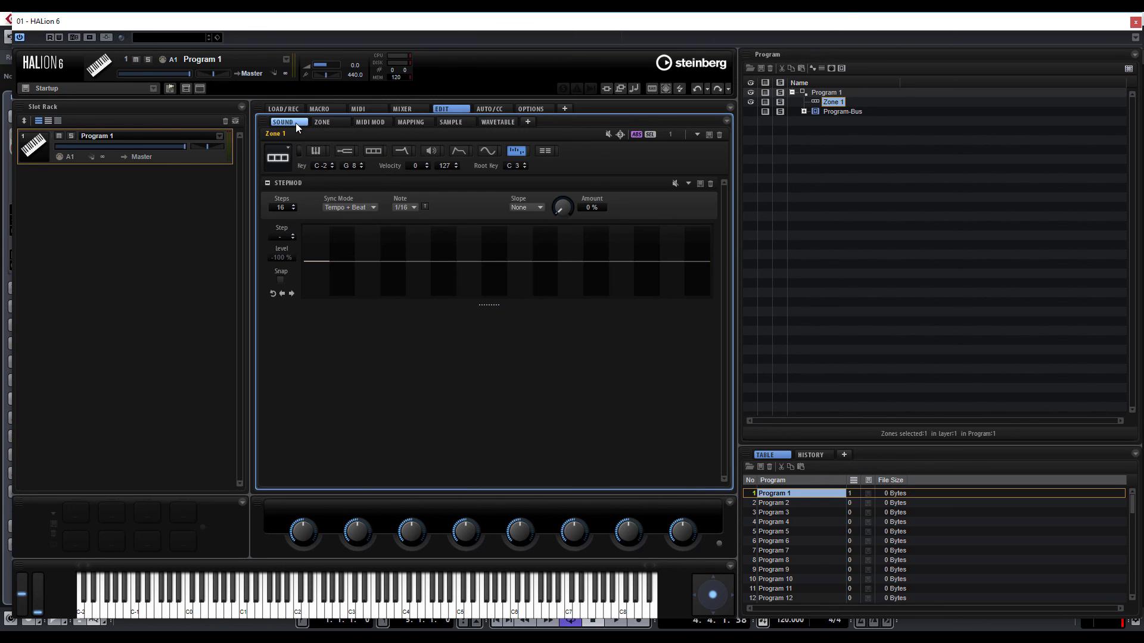
pyautogui.click(407, 153)
pyautogui.click(380, 152)
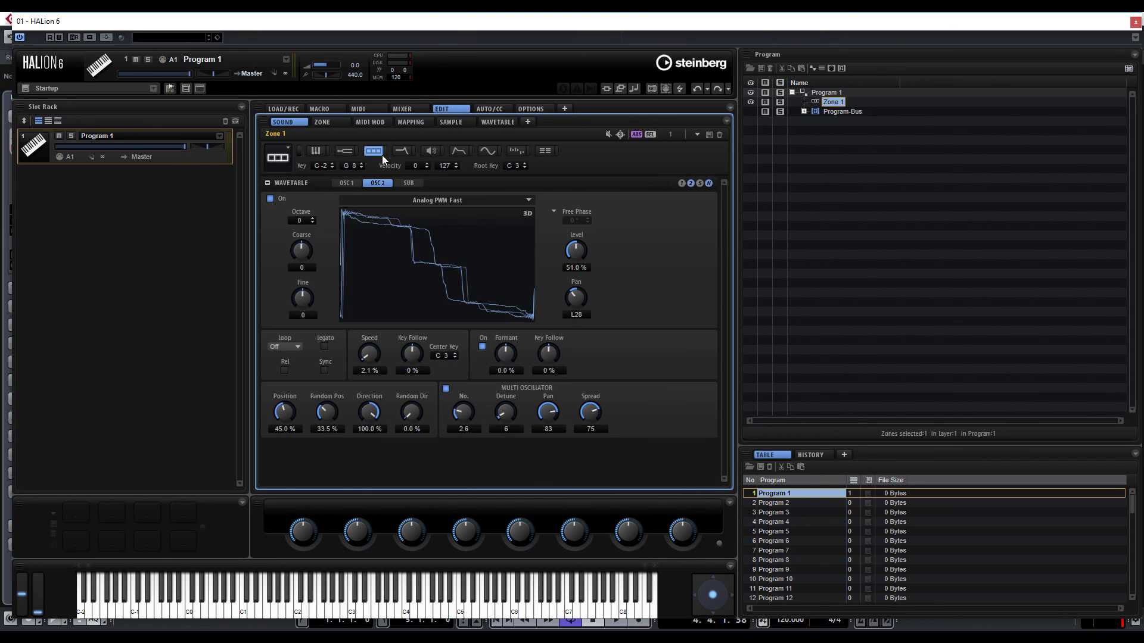
pyautogui.click(406, 185)
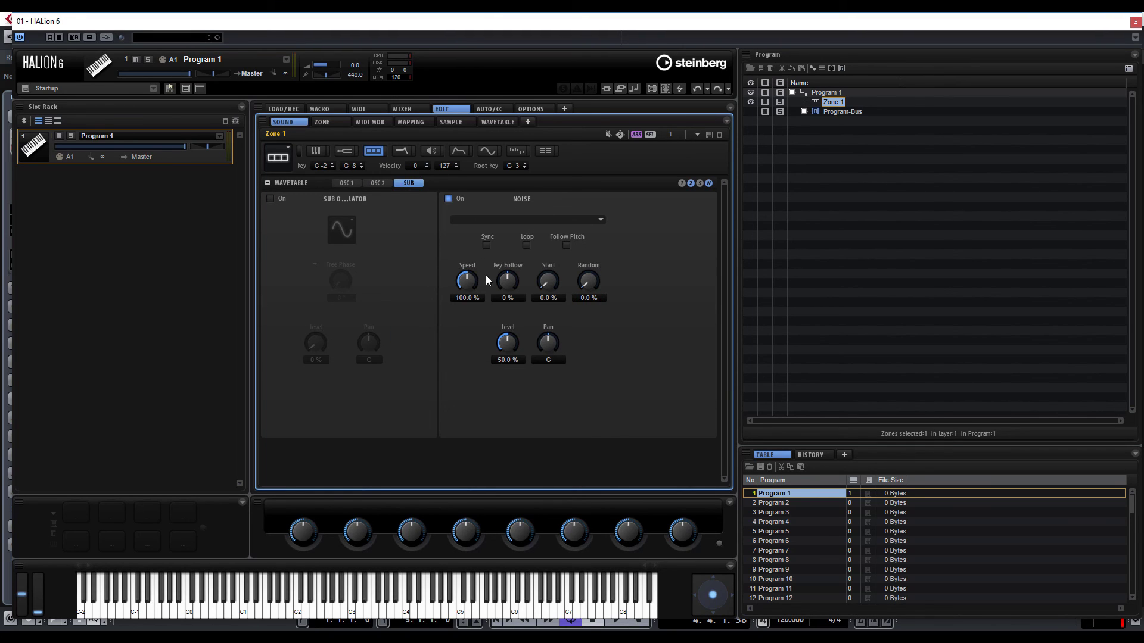
# Step: Turn on the sub oscillator and set the noise to White Noise at 10 % level
pyautogui.click(269, 199)
pyautogui.press('space')
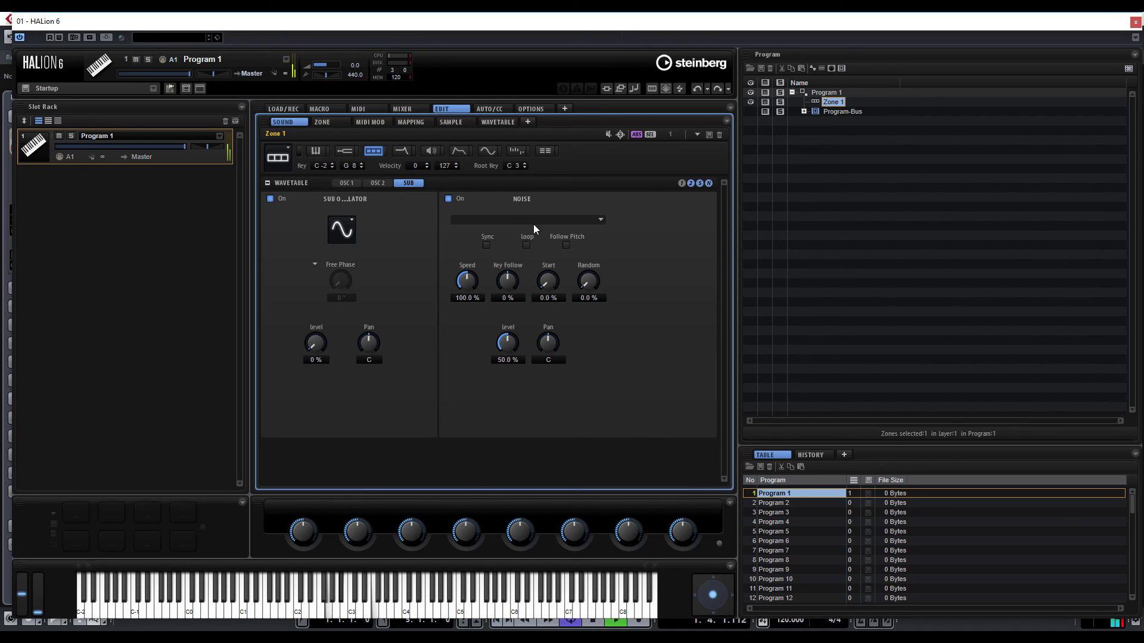
pyautogui.click(511, 219)
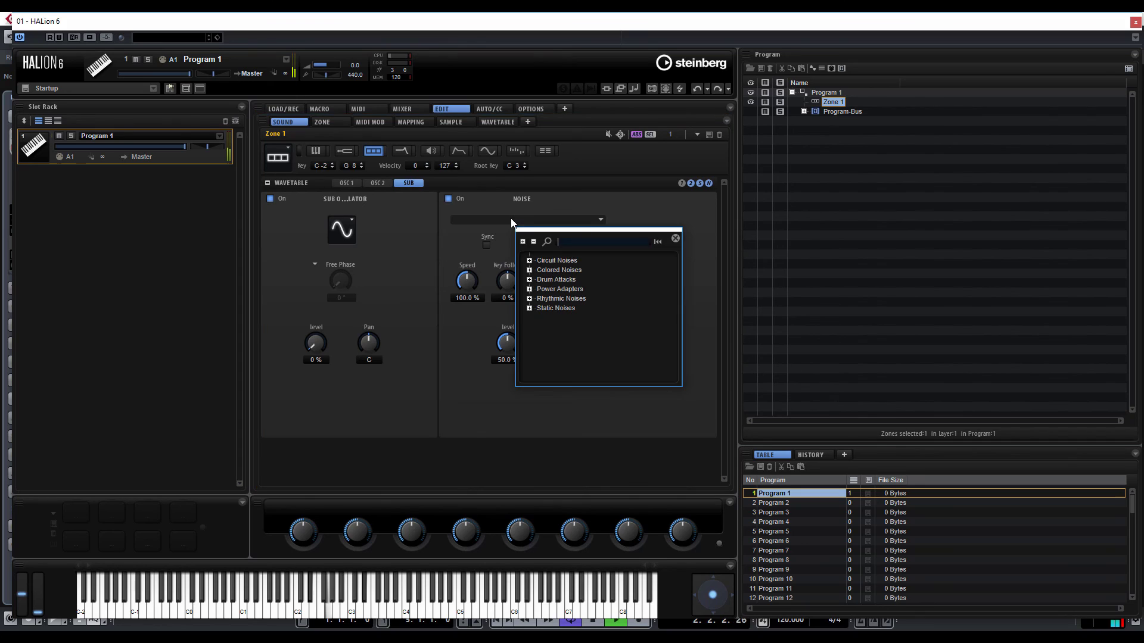
pyautogui.click(529, 270)
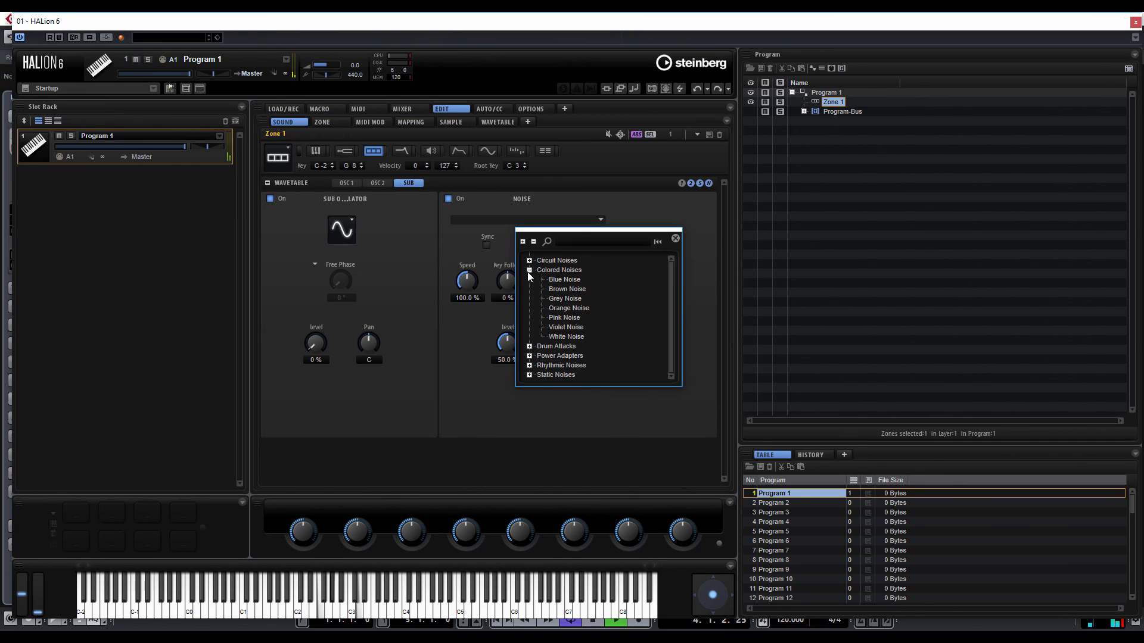
pyautogui.doubleClick(569, 338)
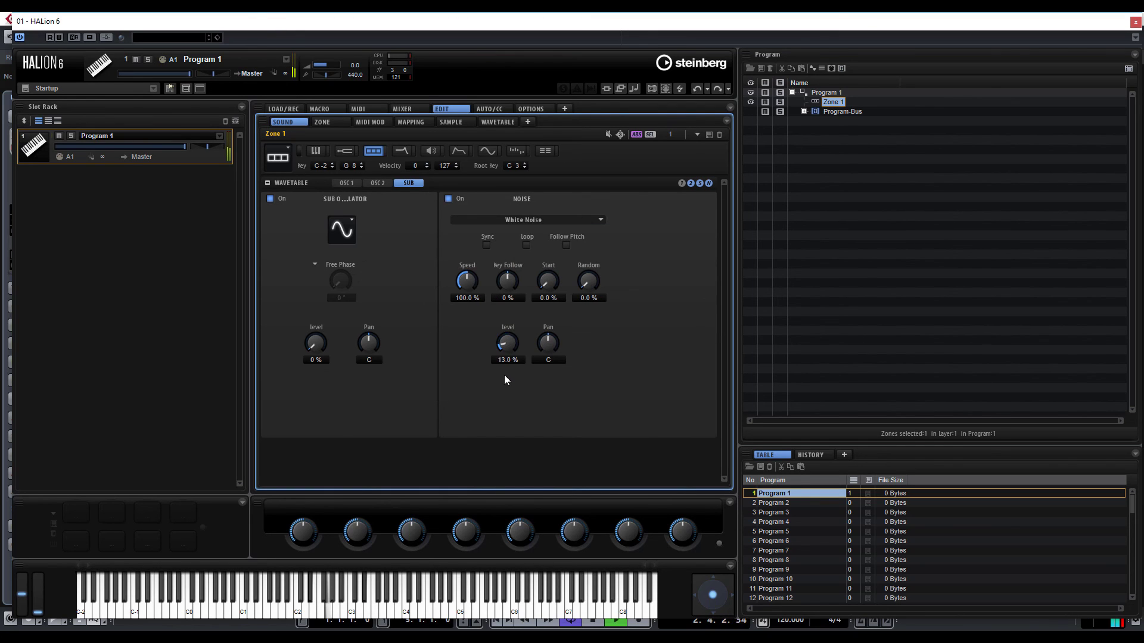
pyautogui.moveTo(504, 380); pyautogui.dragTo(505, 382)
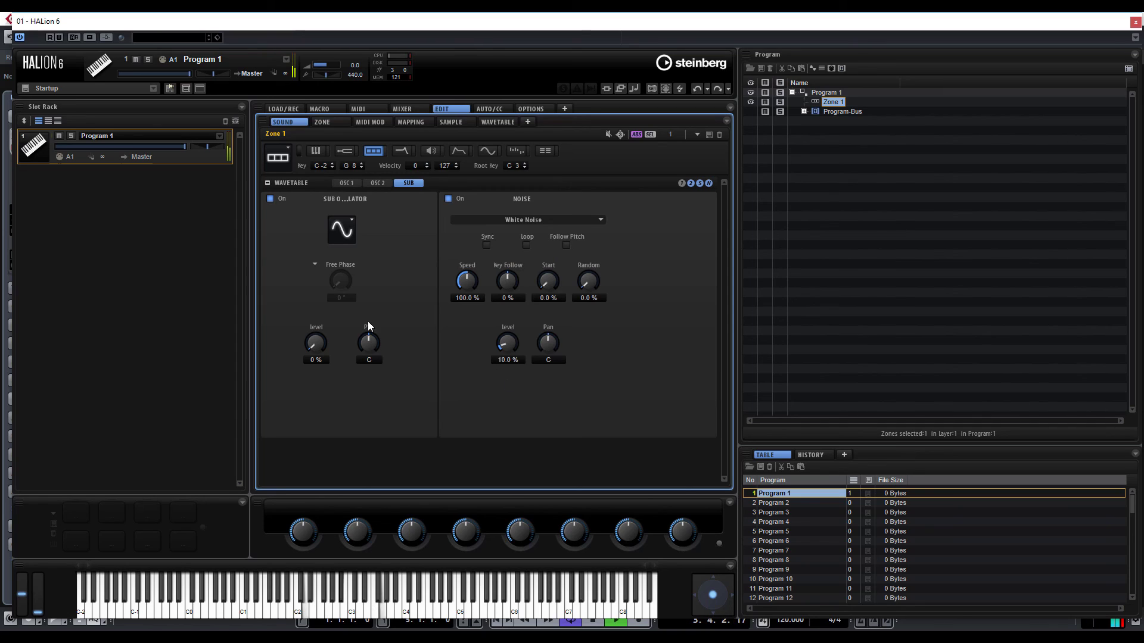
# Step: Set the sub oscillator to a Saw wave at 67 % level
pyautogui.moveTo(319, 342); pyautogui.dragTo(327, 297)
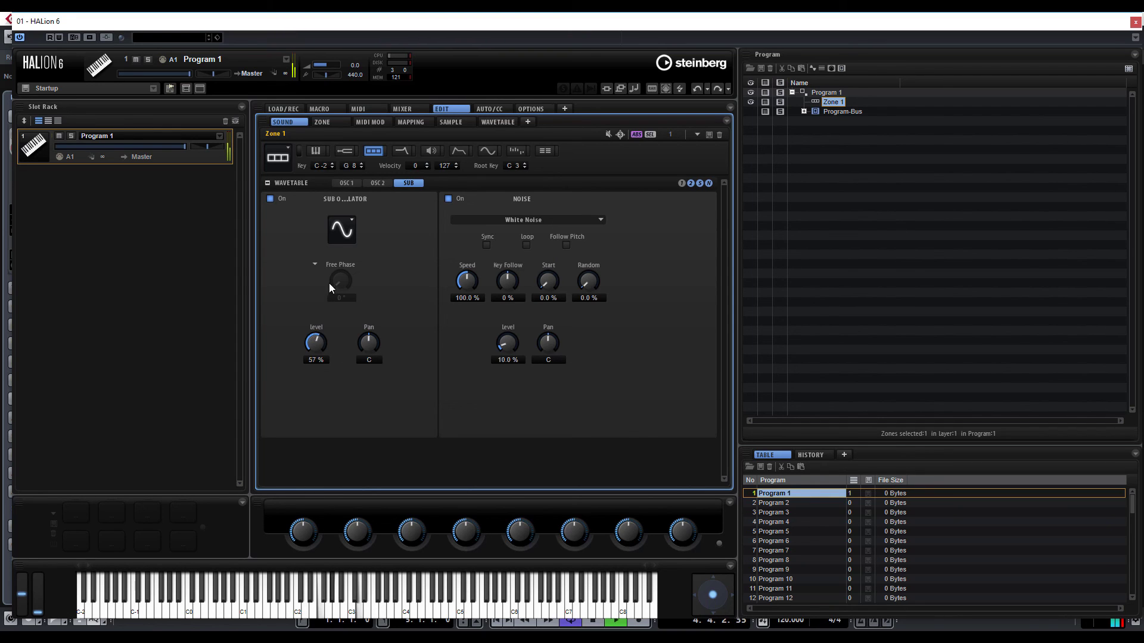
pyautogui.click(341, 229)
pyautogui.click(354, 280)
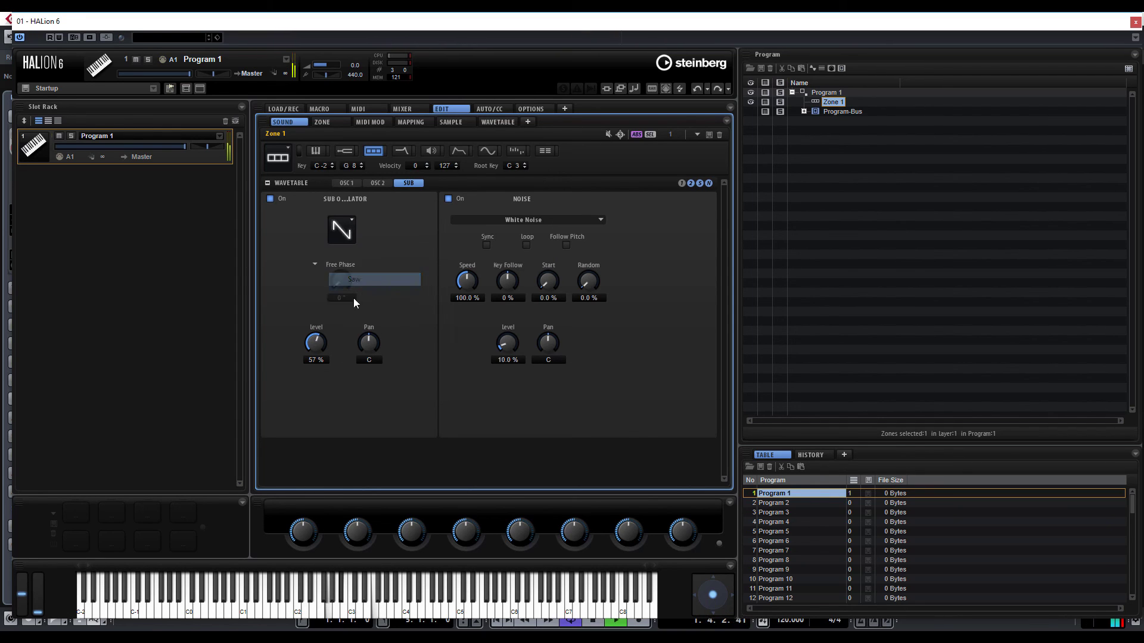
pyautogui.moveTo(320, 340); pyautogui.dragTo(326, 336)
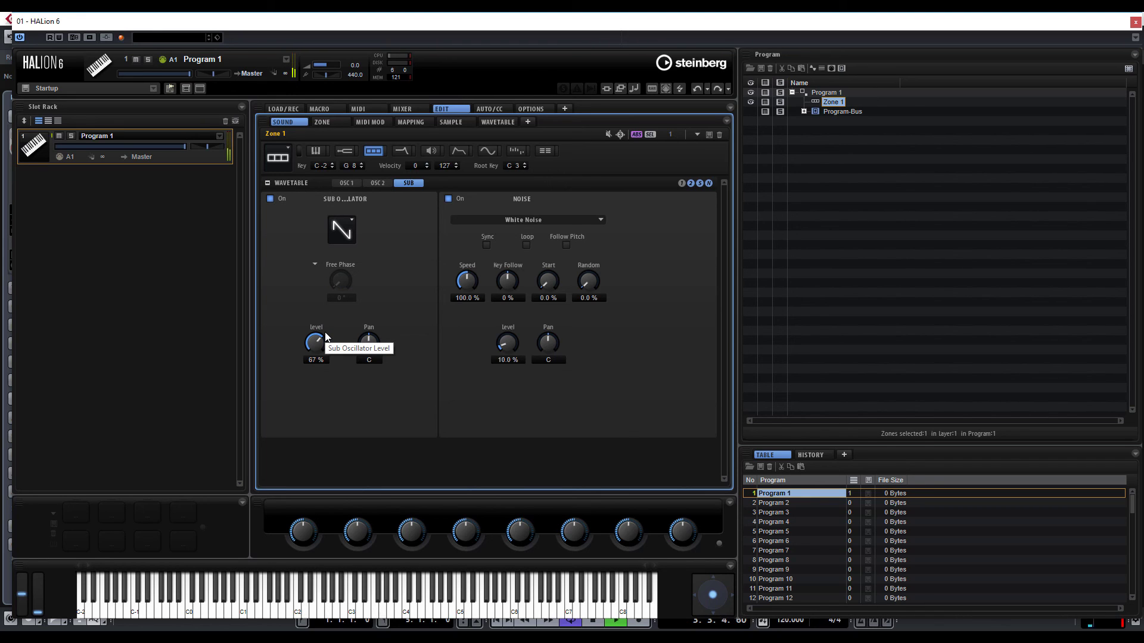
pyautogui.press('space')
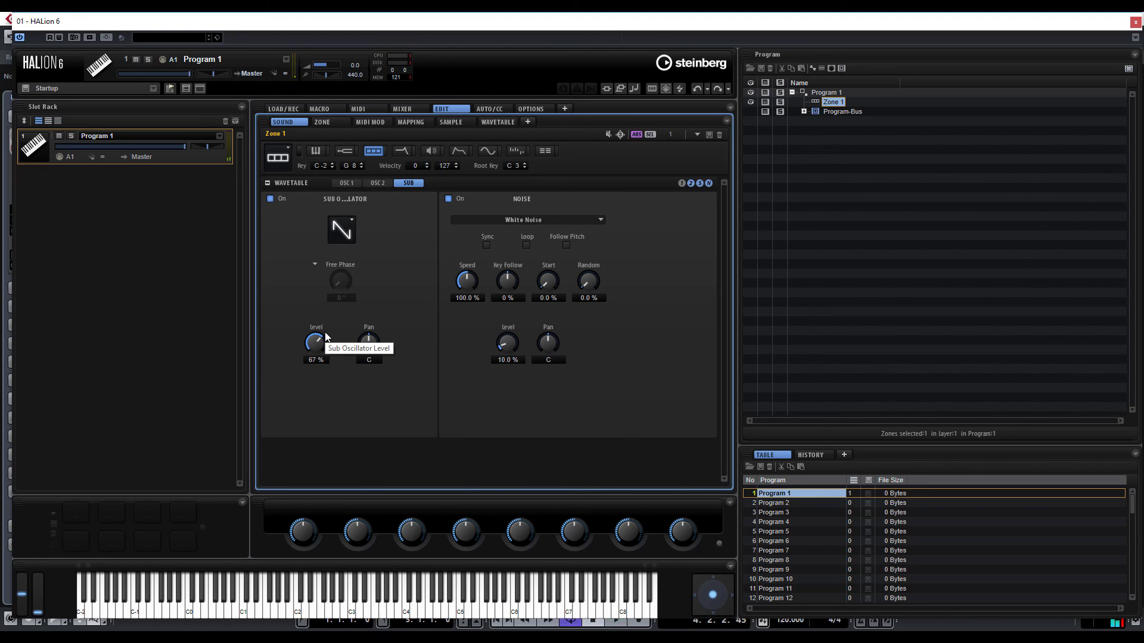